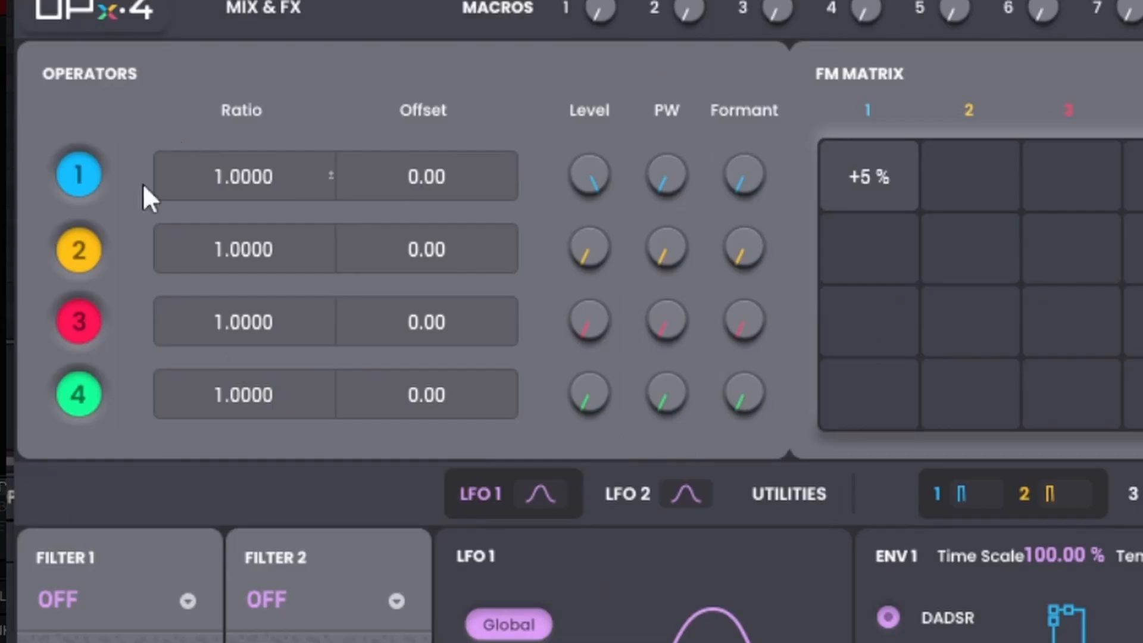
- Set operator 2's ratio to 2.0000, raise its level, and have it modulate operator 1 by +10 %
double_click(265, 242)
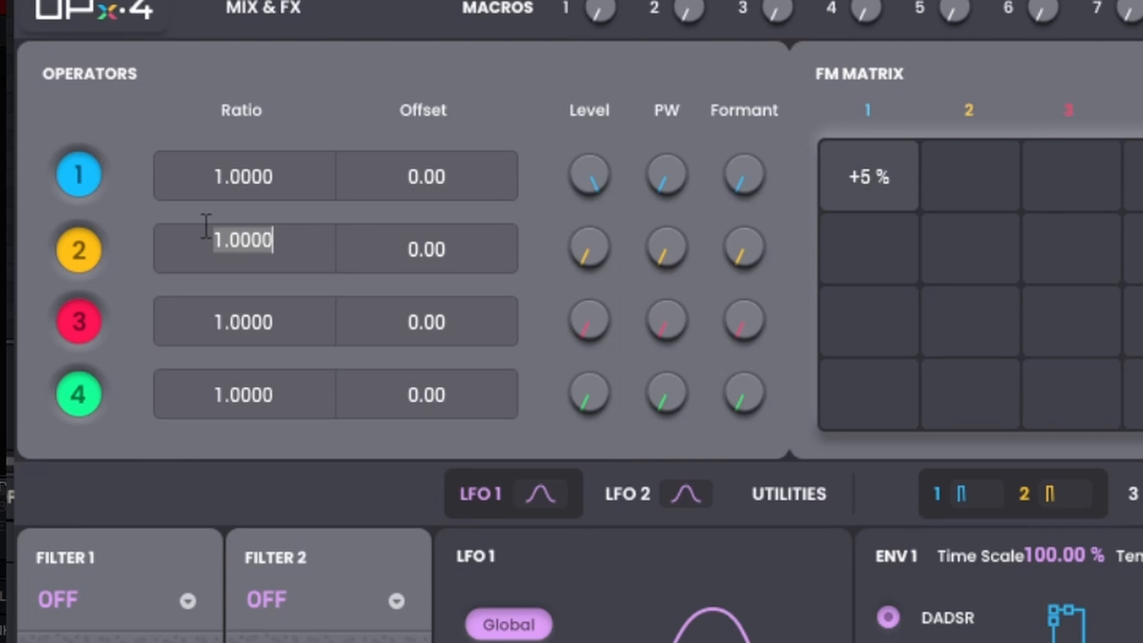
type("2")
key("Return")
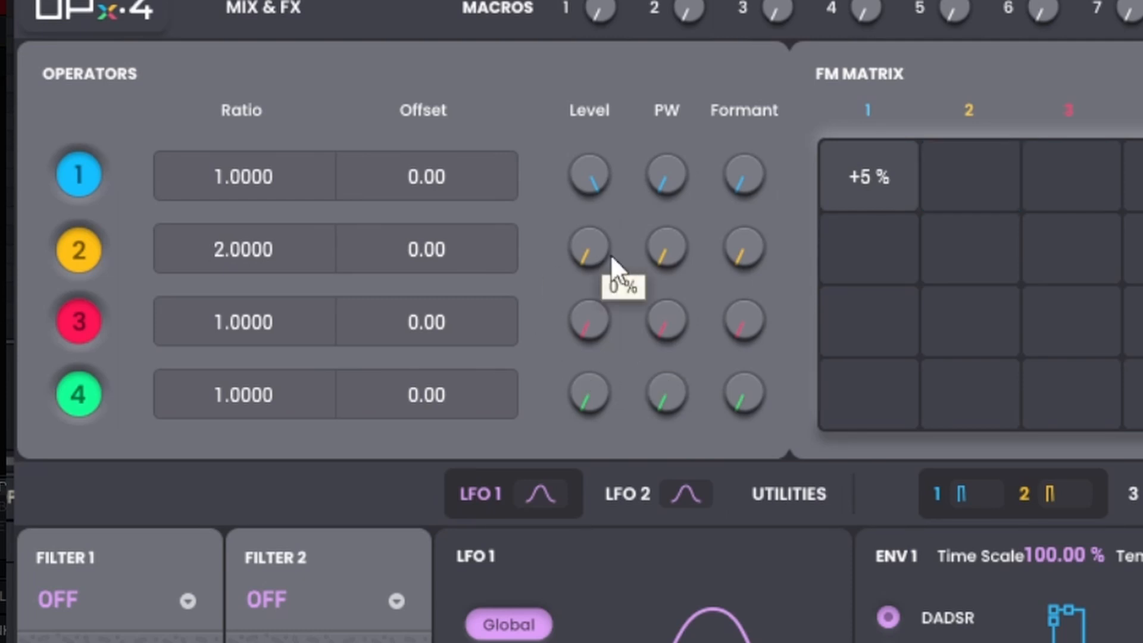
mouse_move(589, 247)
left_mouse_down()
mouse_move(590, 186)
mouse_move(585, 237)
left_mouse_up()
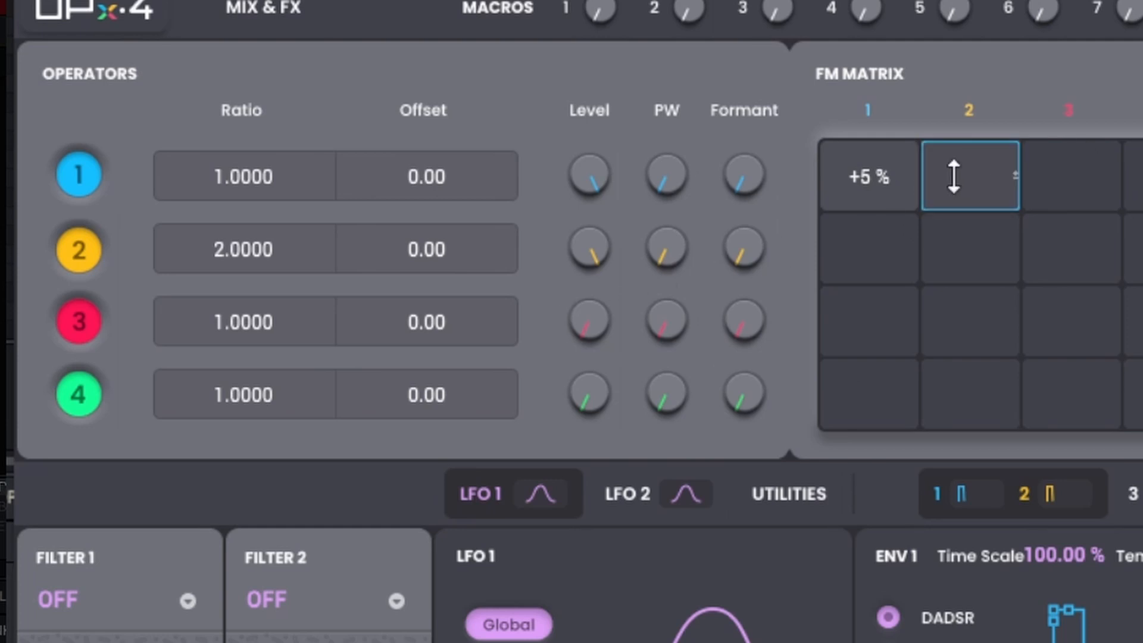
left_click_drag(954, 174, 954, 128)
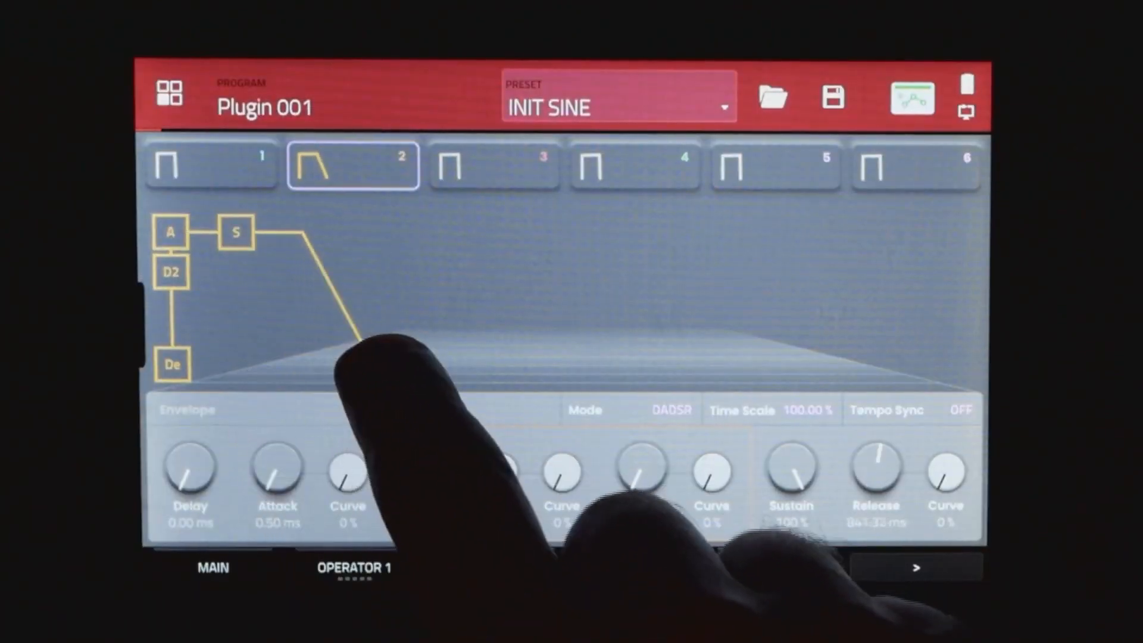
- Lengthen envelope 2's release to about 3335 ms with a 10 % curve, and lower its sustain level
left_click_drag(377, 360, 401, 364)
mouse_move(945, 471)
left_mouse_down()
mouse_move(937, 431)
mouse_move(937, 459)
left_mouse_up()
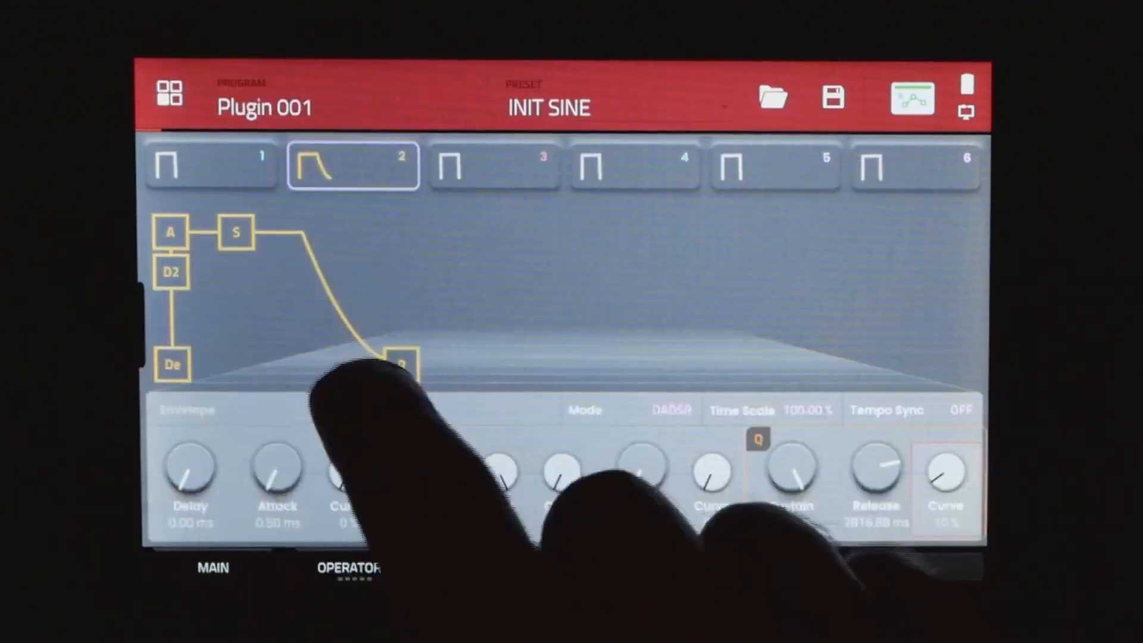
left_click_drag(401, 364, 410, 364)
left_click_drag(236, 232, 236, 305)
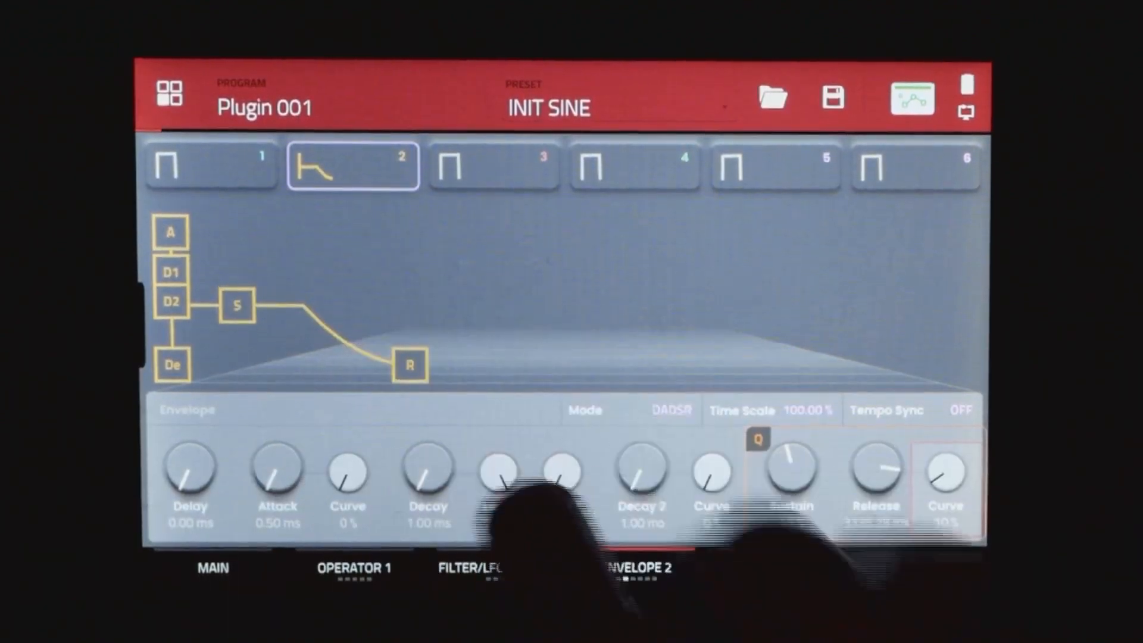
- Set envelope 2's second decay to about 1544 ms with a 100 % curve, and lower its sustain to 22 %
mouse_move(638, 470)
left_mouse_down()
mouse_move(636, 447)
mouse_move(640, 470)
left_mouse_up()
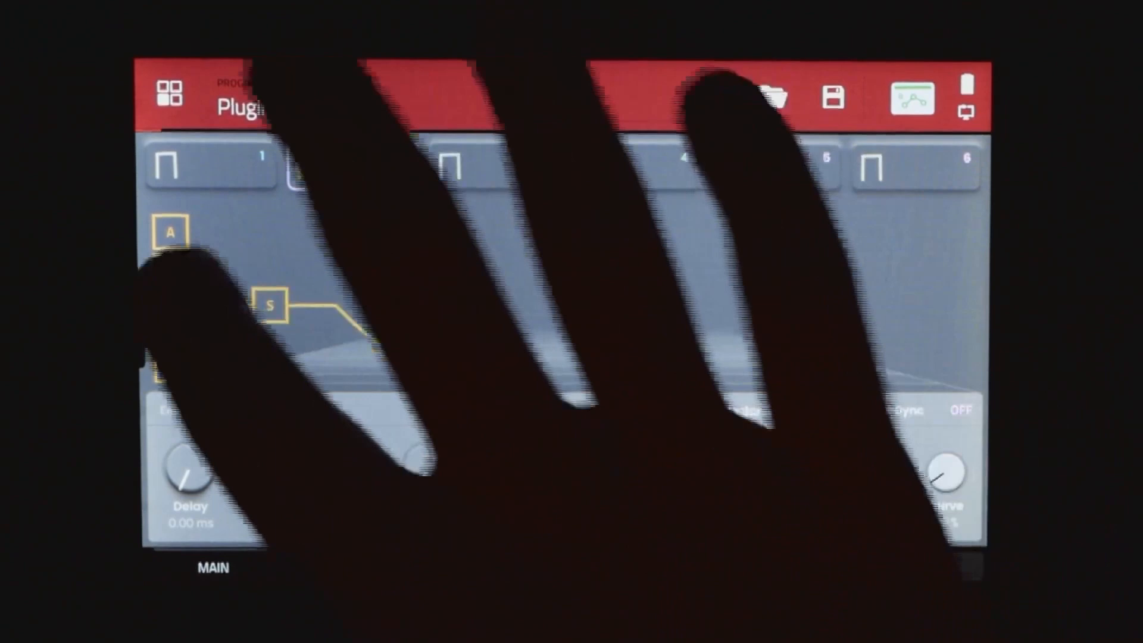
mouse_move(204, 302)
left_mouse_down()
mouse_move(221, 298)
mouse_move(223, 313)
left_mouse_up()
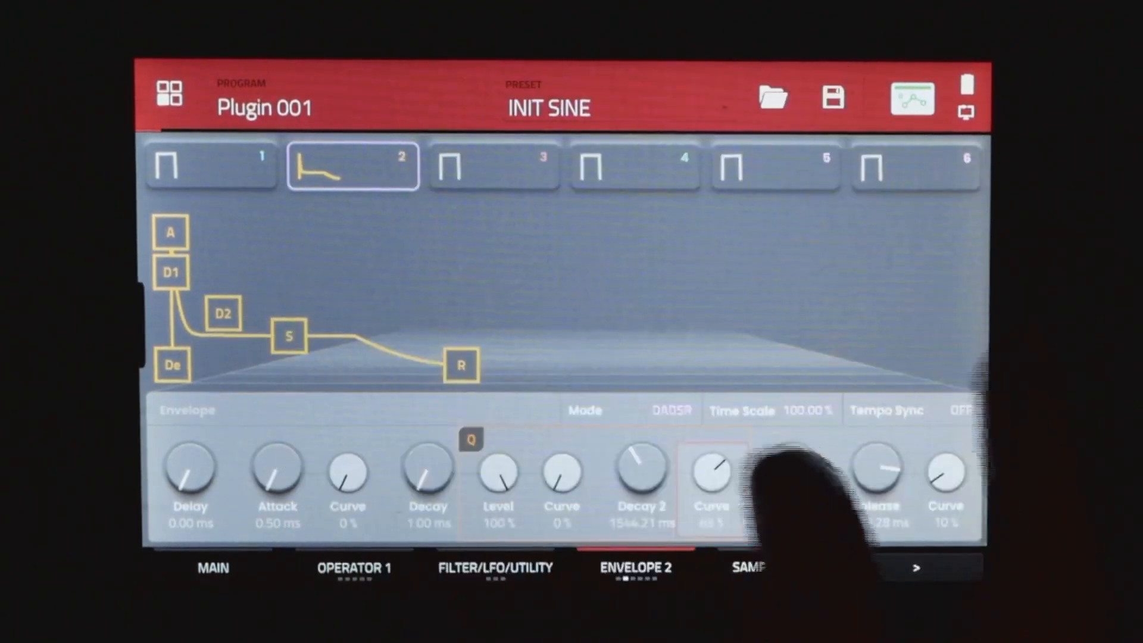
mouse_move(711, 472)
left_mouse_down()
mouse_move(714, 500)
mouse_move(714, 449)
left_mouse_up()
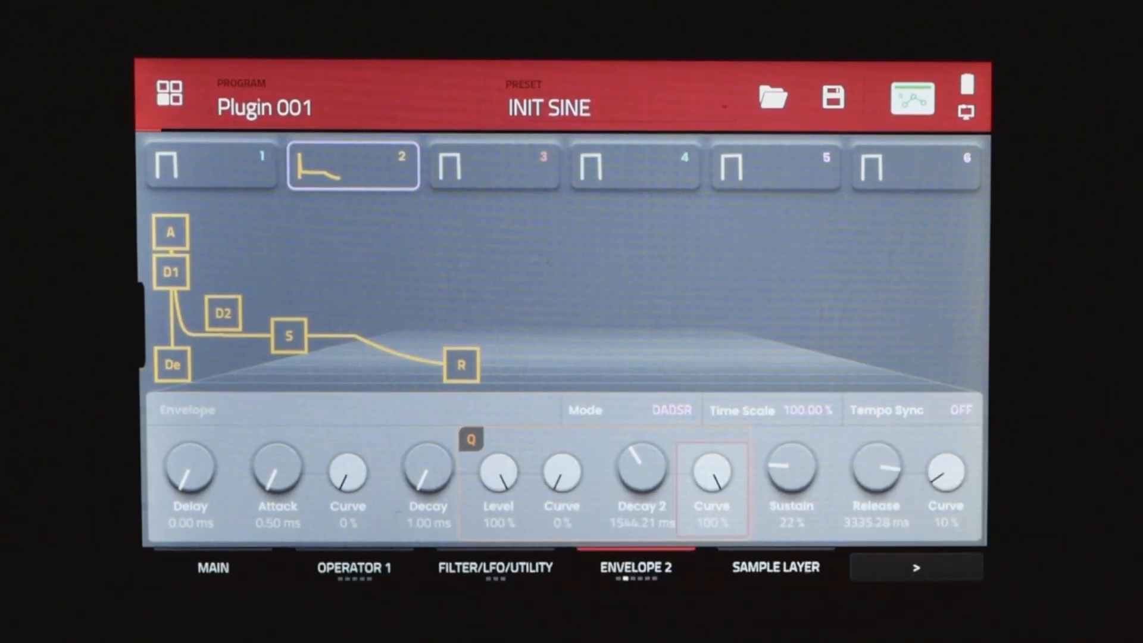
scroll(712, 472, "down", 5)
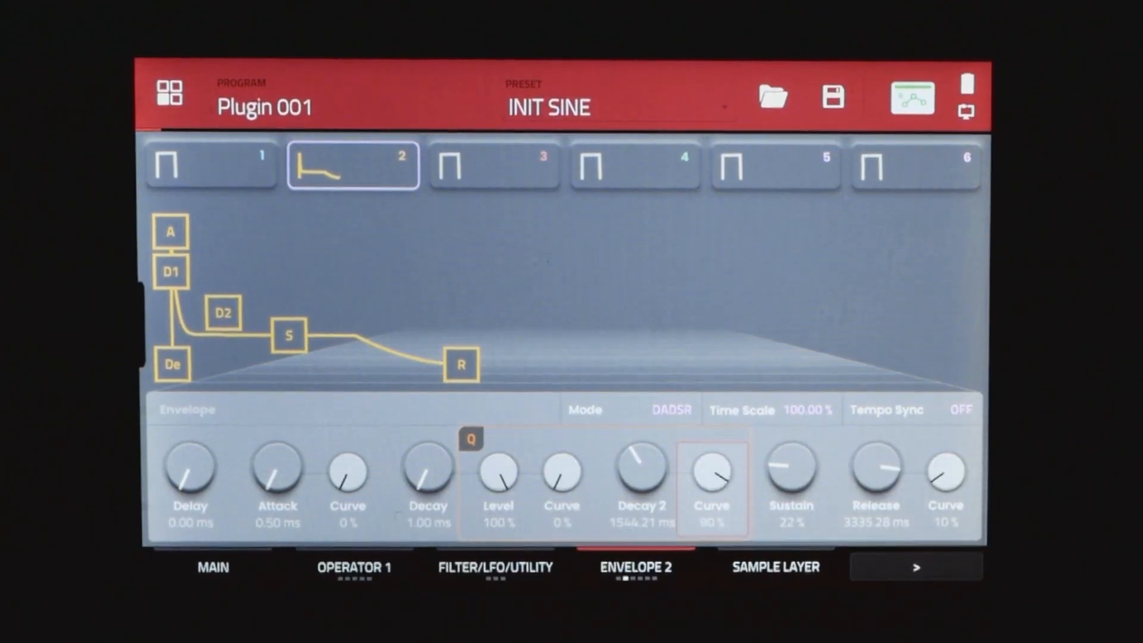
scroll(712, 472, "up", 5)
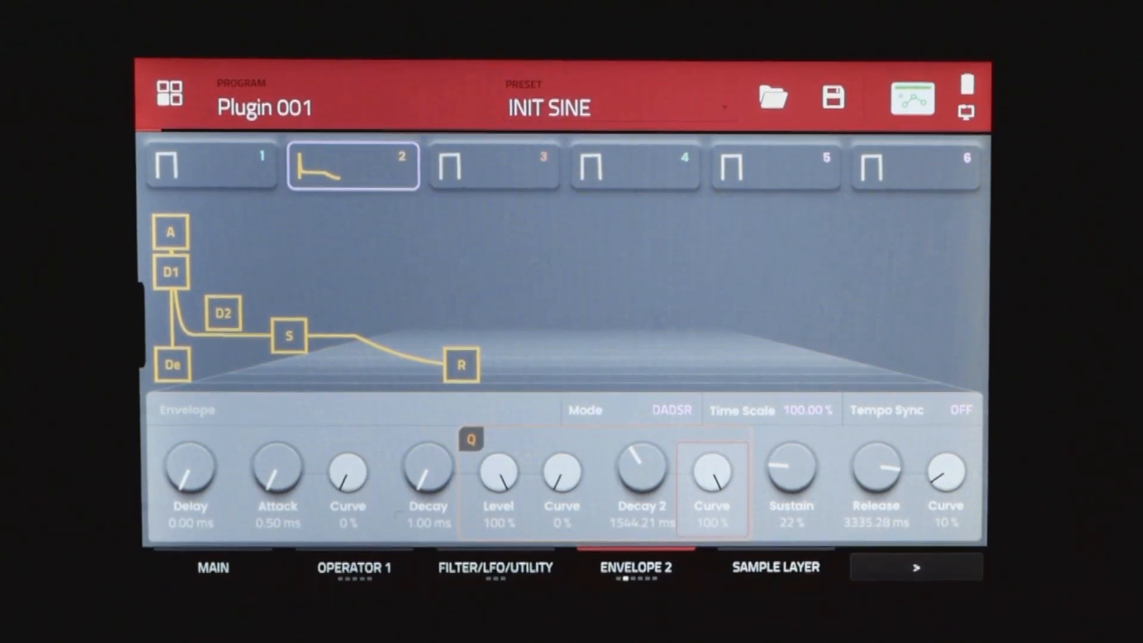
- Lower envelope 2's sustain to 0 %, lengthen its second decay to about 2109 ms, and keep the first decay at 1.00 ms
left_click(289, 335)
left_click_drag(289, 335, 290, 364)
mouse_move(224, 327)
left_mouse_down()
mouse_move(262, 328)
mouse_move(238, 327)
left_mouse_up()
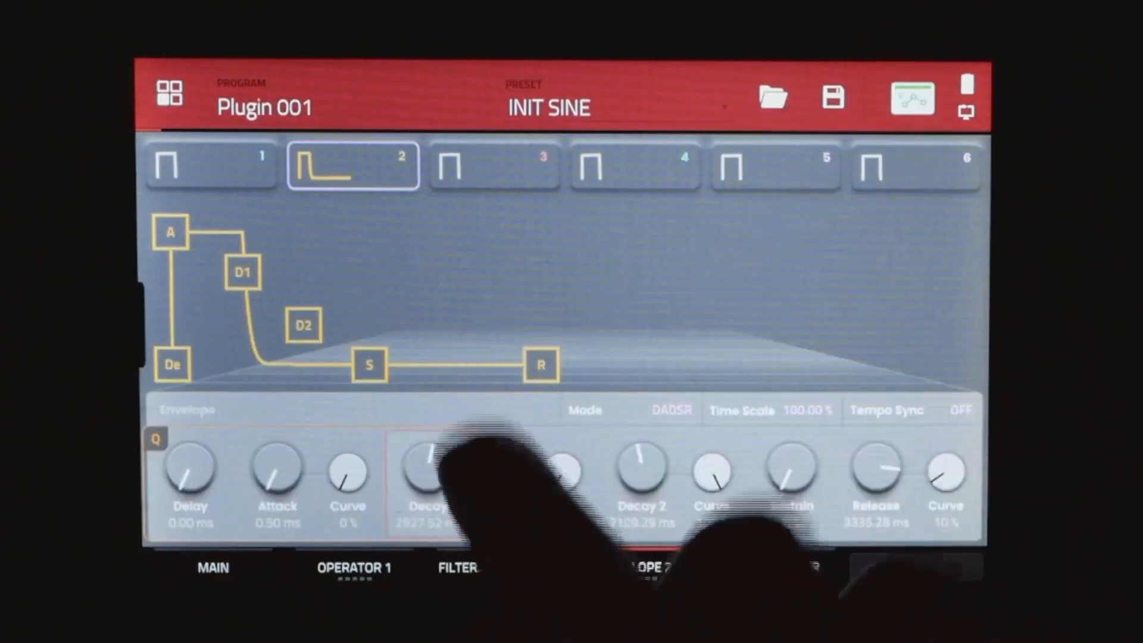
left_click_drag(498, 472, 446, 565)
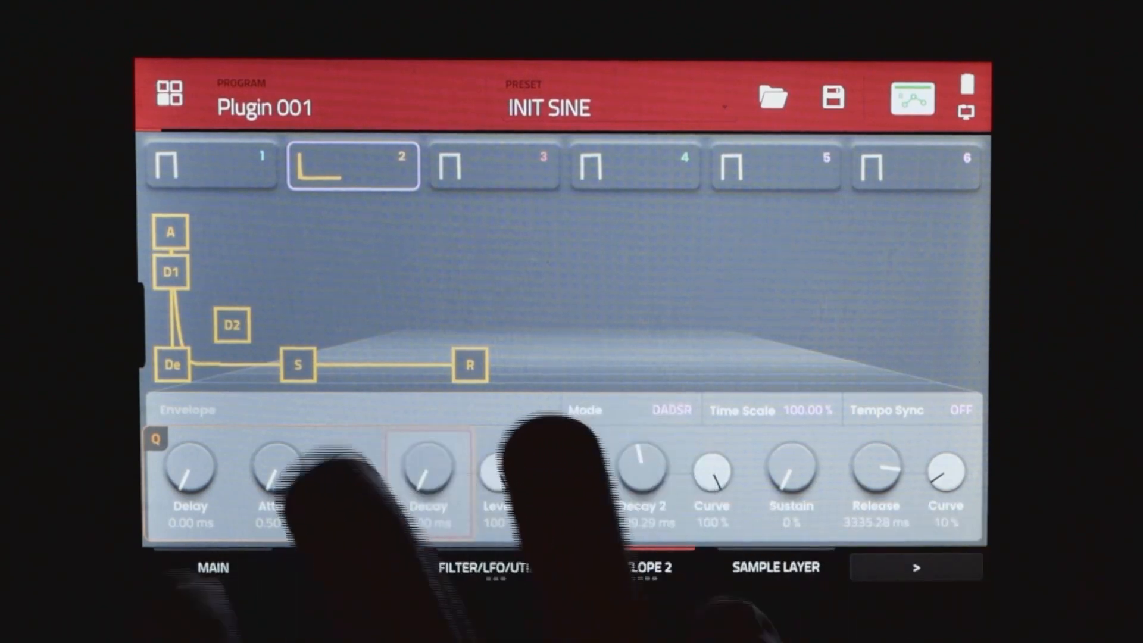
left_click(213, 567)
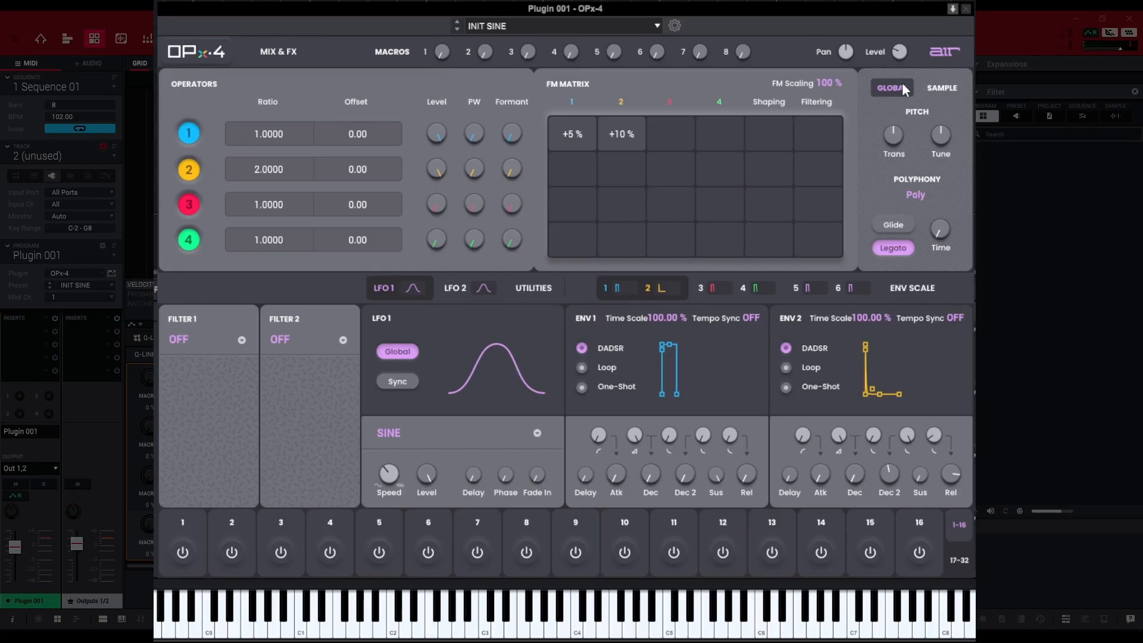
- Lower the global pitch transposition to about -11 semitones
mouse_move(898, 148)
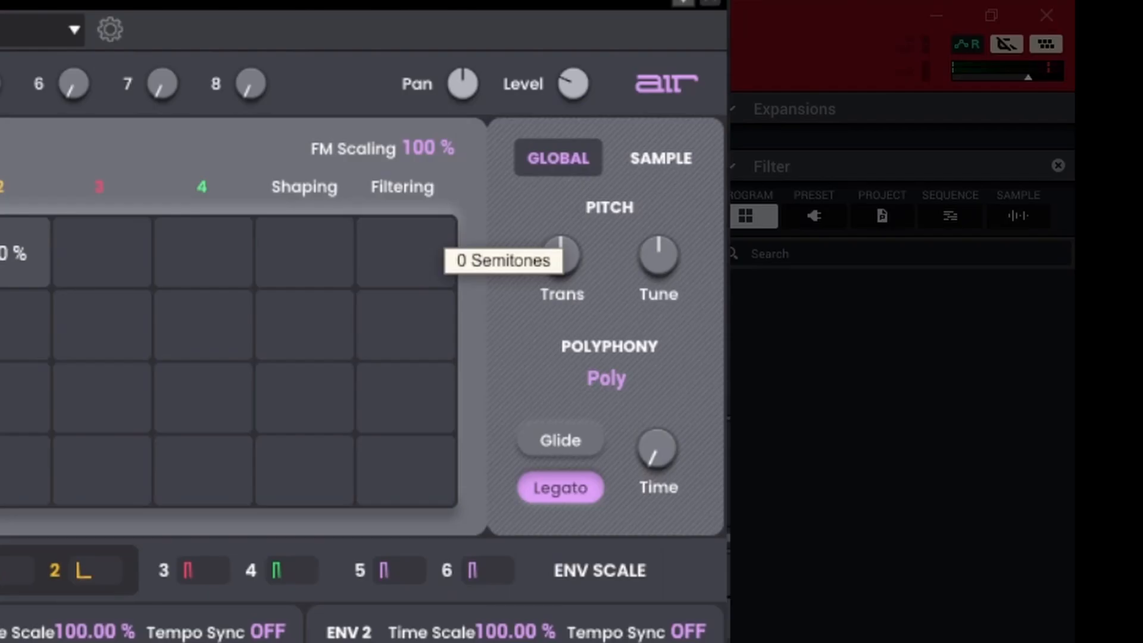
left_click_drag(899, 141, 899, 161)
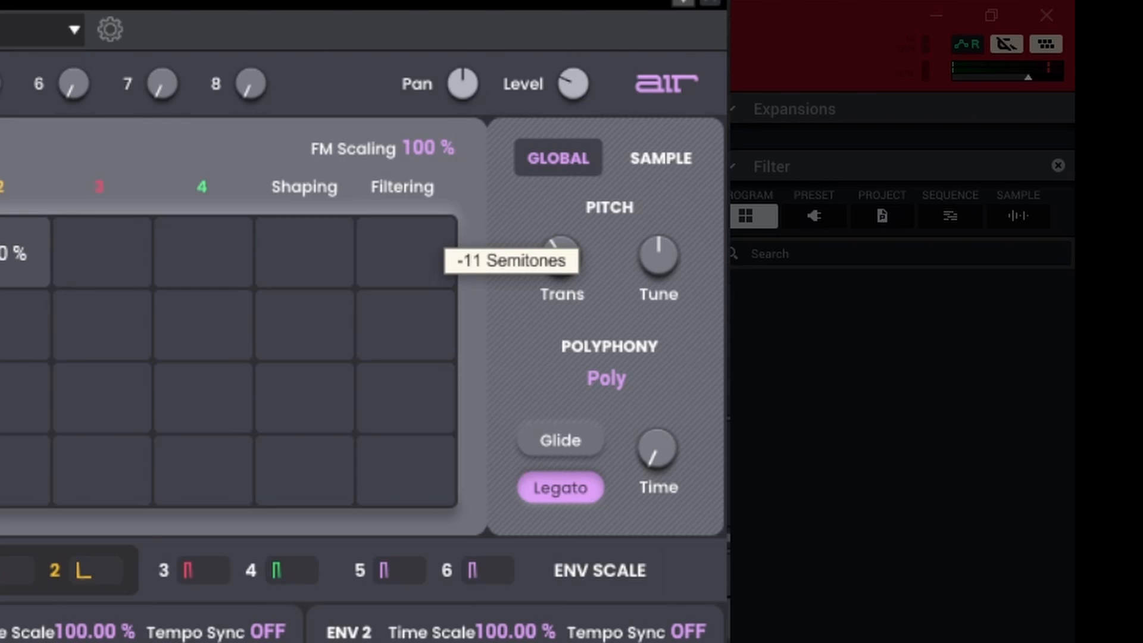
left_click_drag(560, 256, 573, 288)
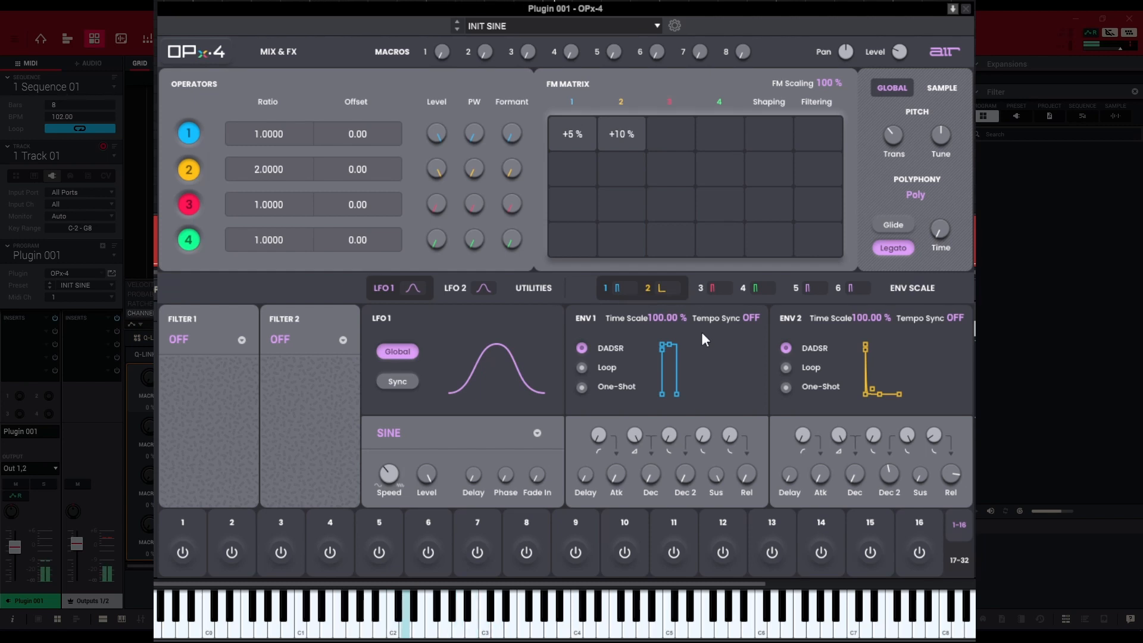
- Raise operator 2's FM amount into operator 1 up to +100 % and settle it at +72 %
left_click_drag(615, 139, 616, 127)
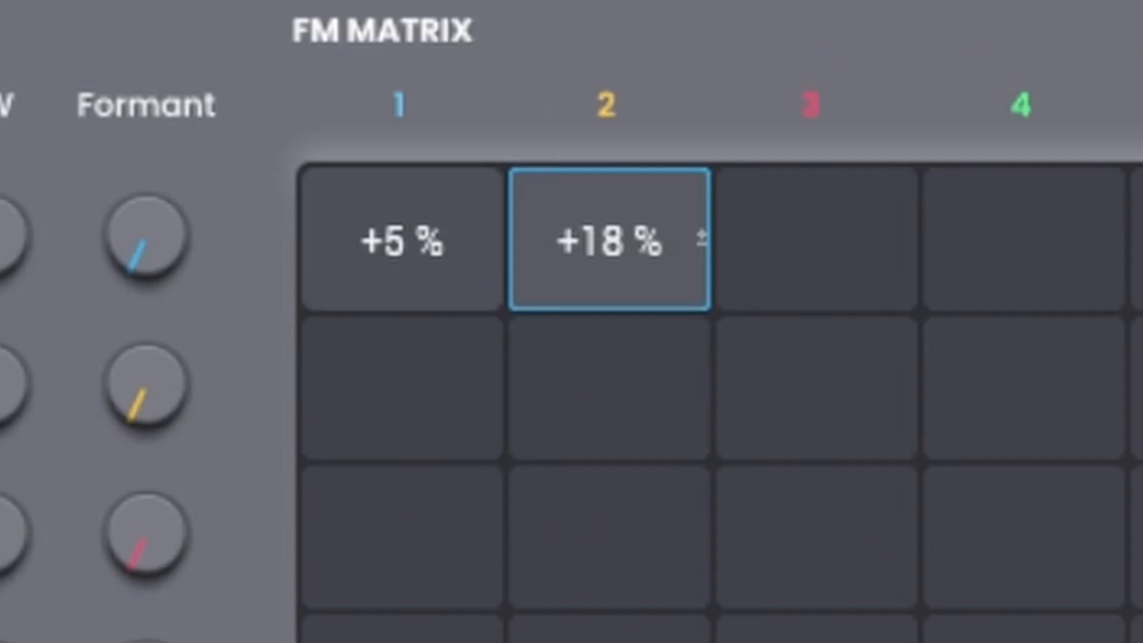
left_click_drag(609, 239, 609, 24)
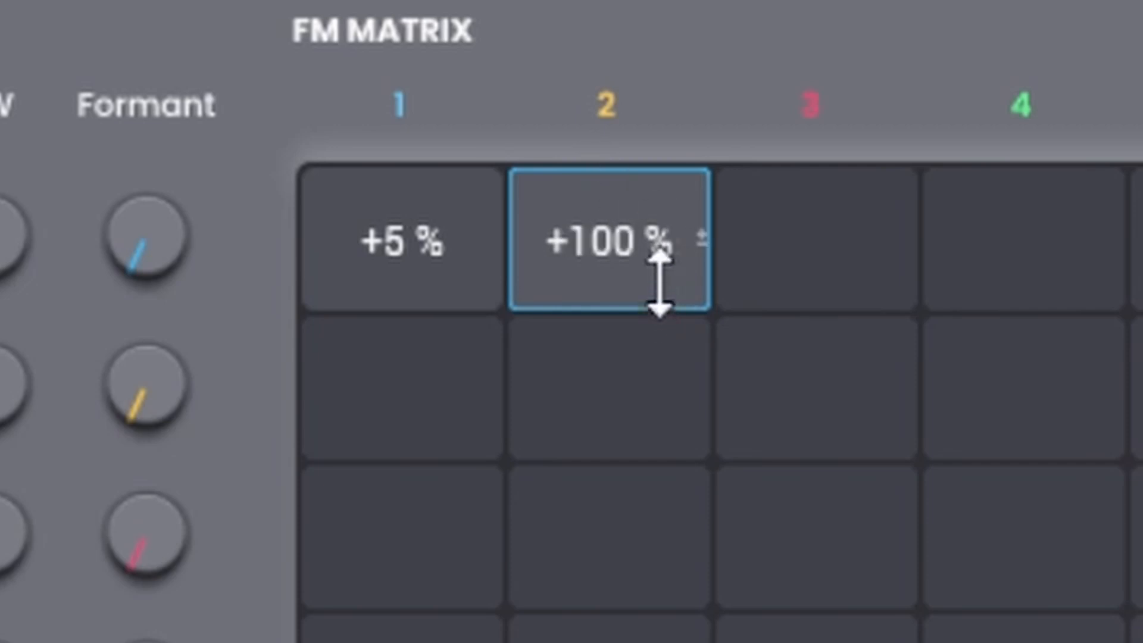
left_click_drag(658, 294, 658, 327)
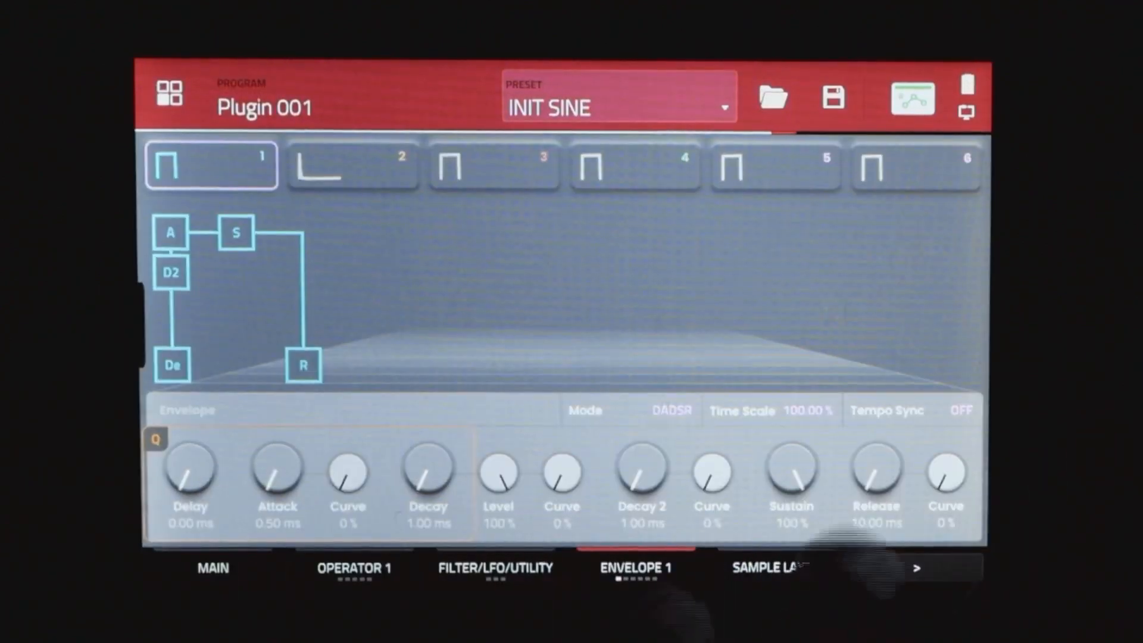
- Try envelope 2's second decay at about 4215 ms and shorten it to 896.02 ms
left_click(635, 567)
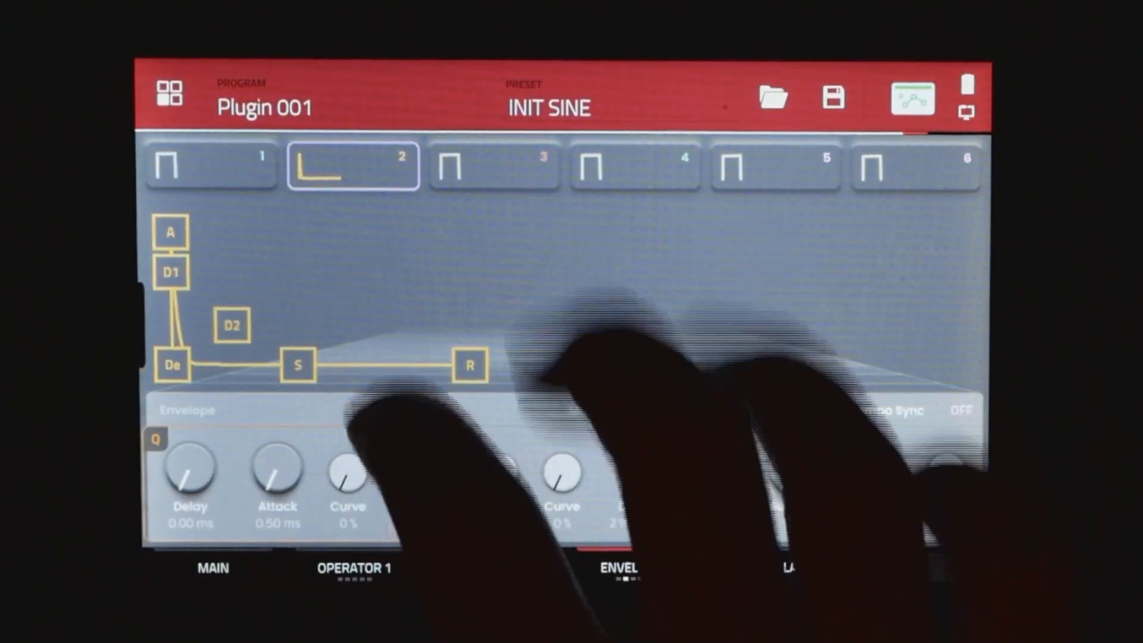
left_click(642, 467)
scroll(642, 467, "up", 3)
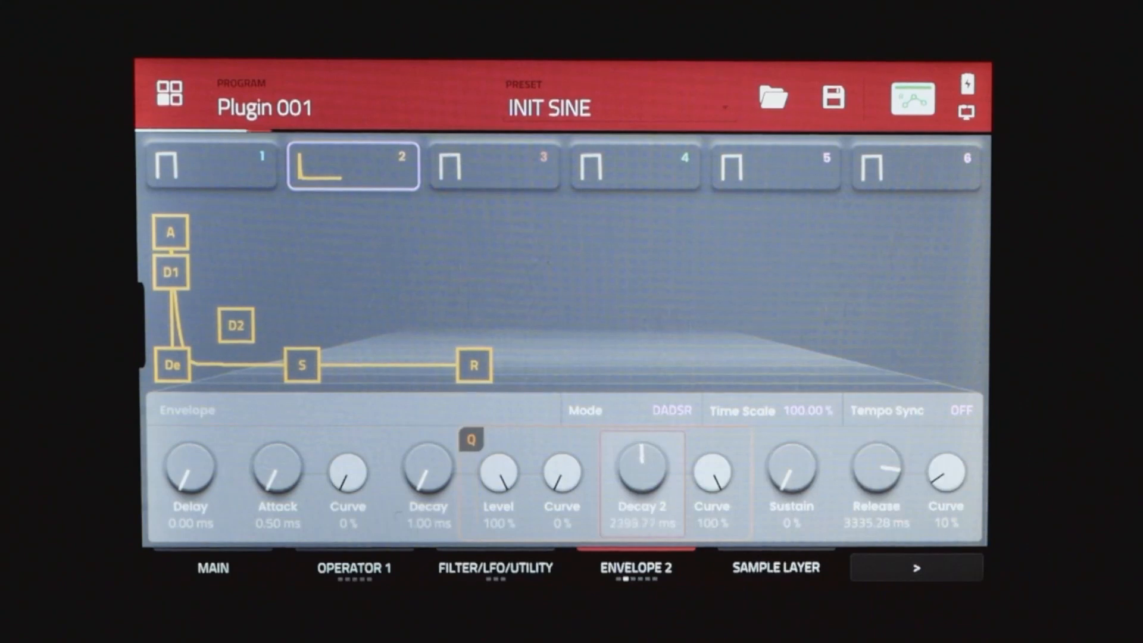
scroll(641, 467, "up", 5)
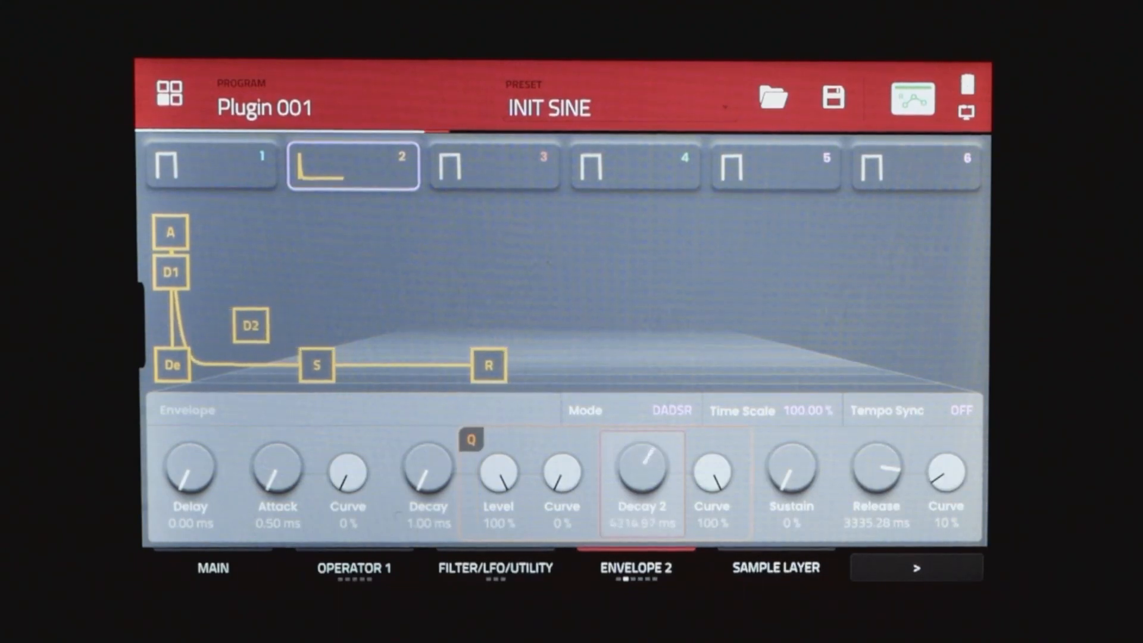
scroll(642, 467, "down", 6)
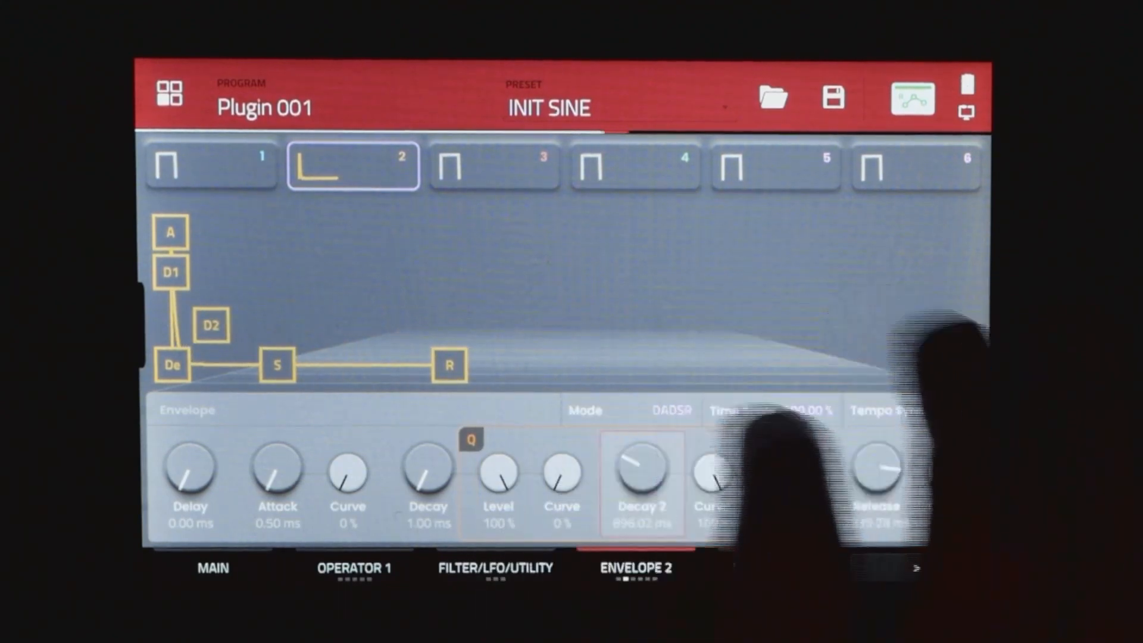
- Raise envelope 2's sustain to 13 % and reduce its second decay's curve to 91 %
left_click(791, 467)
scroll(791, 467, "up", 2)
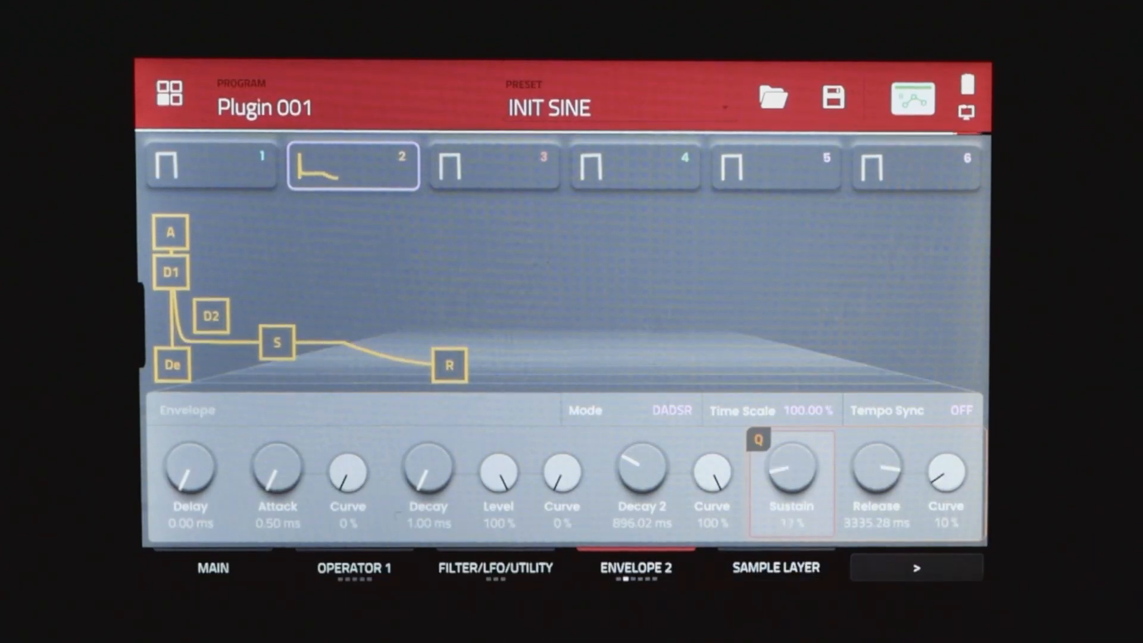
left_click(711, 472)
scroll(712, 472, "down", 4)
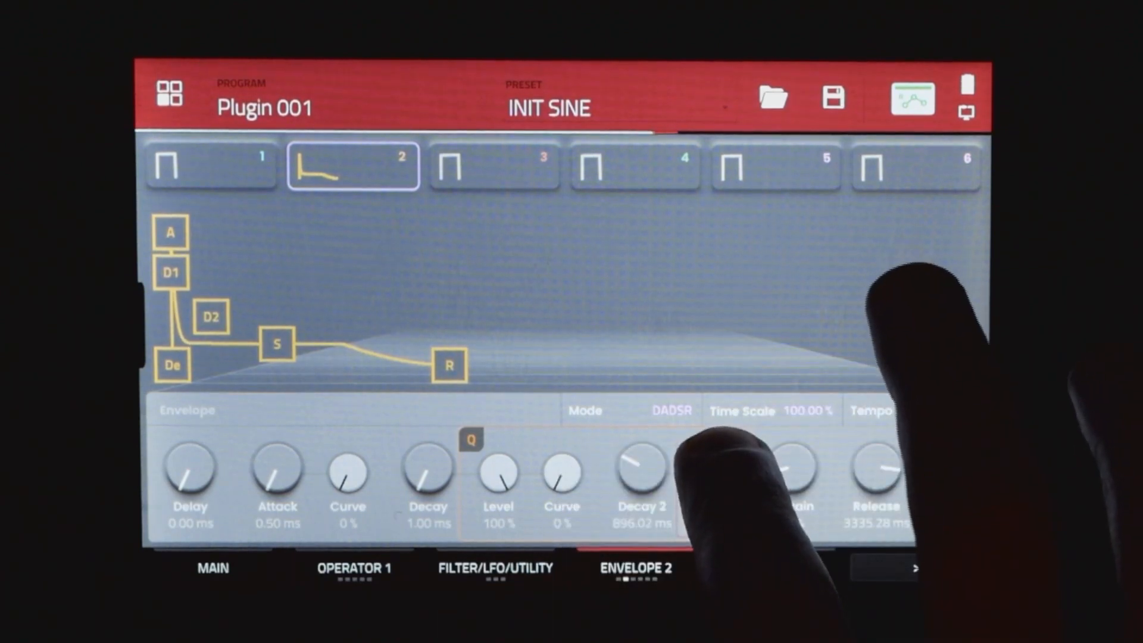
- Return envelope 2's sustain to 0 %, set its first decay level to 97 %, and lengthen the second decay
left_click_drag(277, 344, 275, 365)
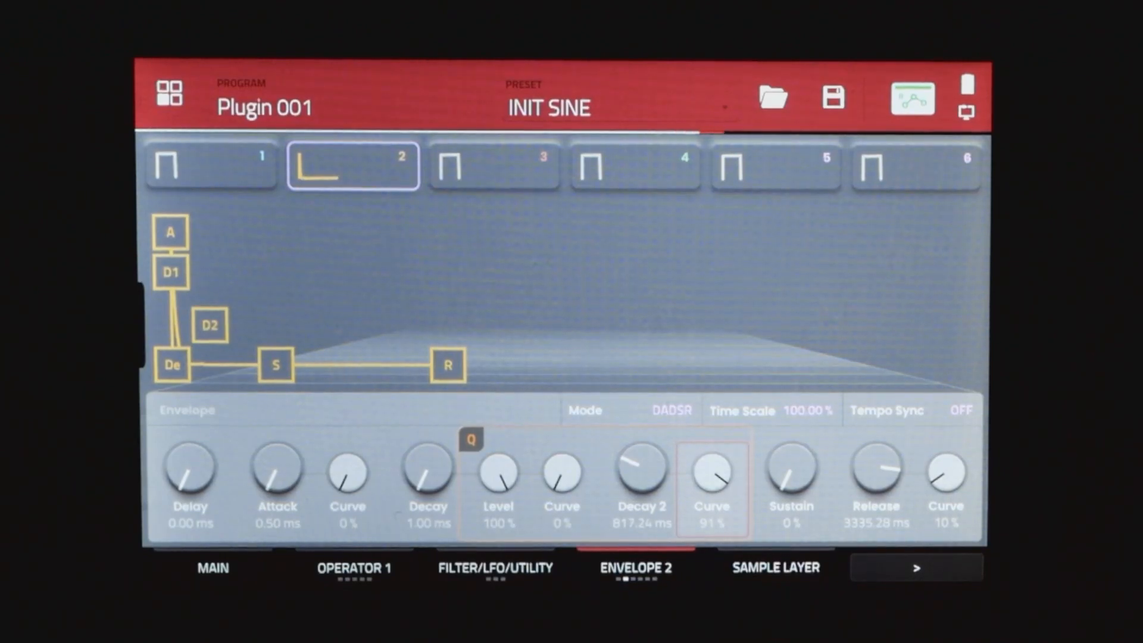
mouse_move(499, 476)
left_mouse_down()
mouse_move(502, 524)
mouse_move(479, 476)
left_mouse_up()
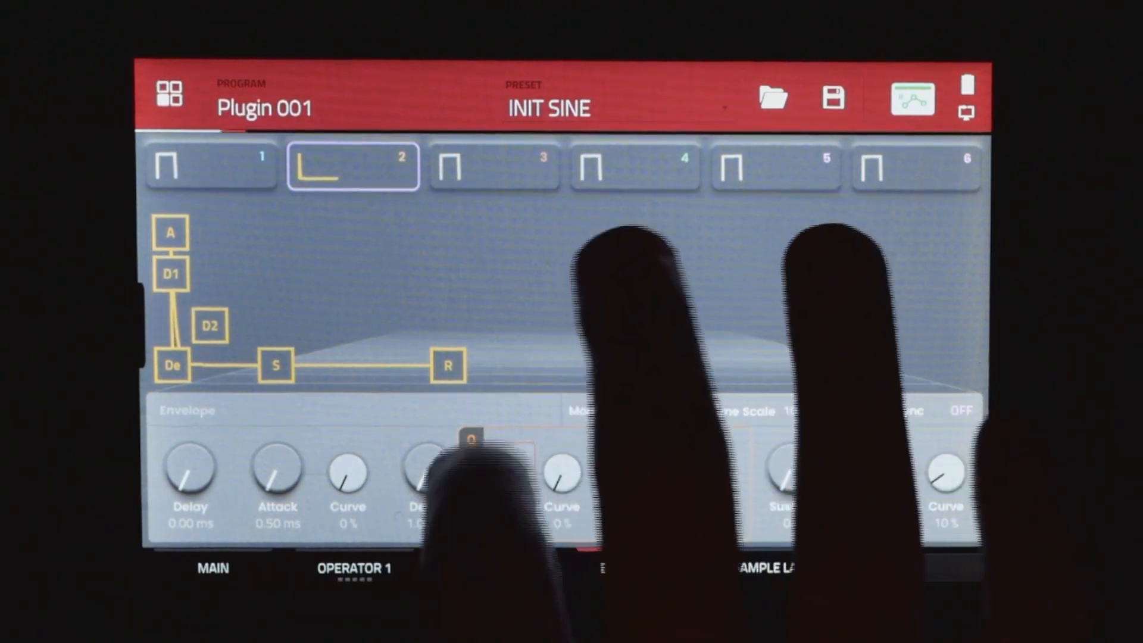
left_click_drag(646, 494, 676, 488)
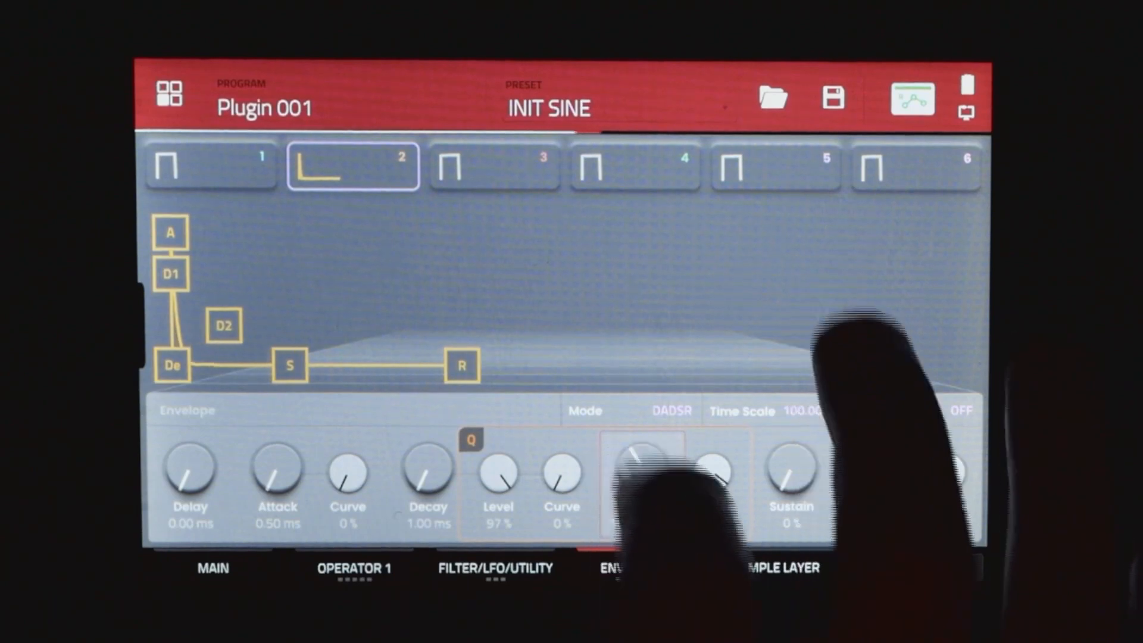
left_click(872, 474)
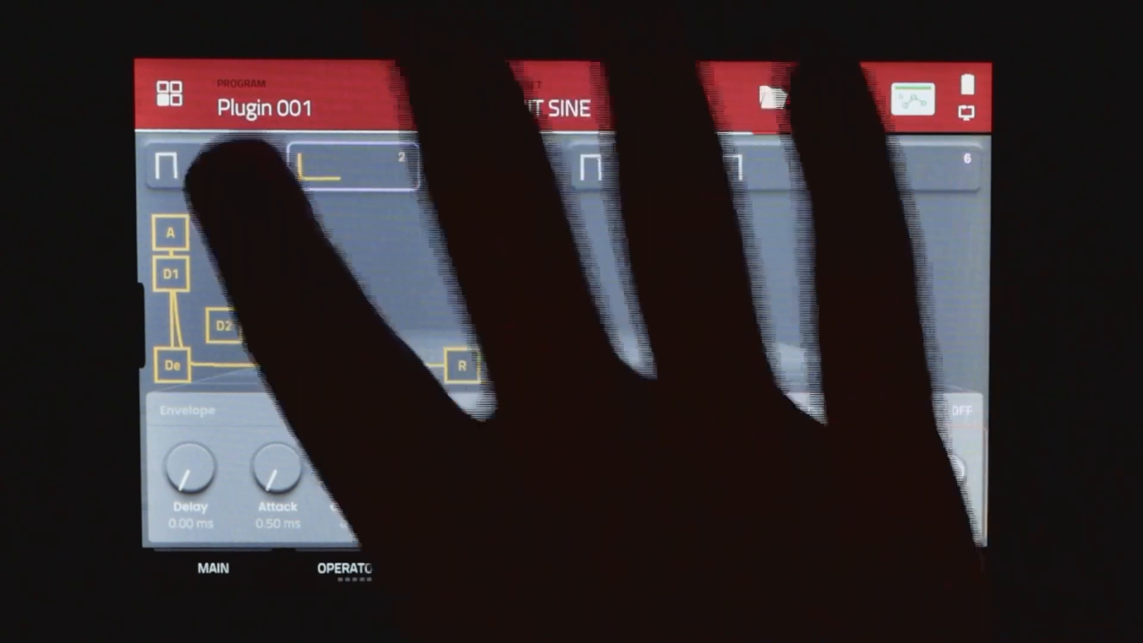
- Lengthen envelope 1's release to 134.57 ms, test its sustain level, and fine-tune the release
left_click(211, 165)
mouse_move(883, 476)
left_mouse_down()
mouse_move(869, 437)
mouse_move(896, 458)
left_mouse_up()
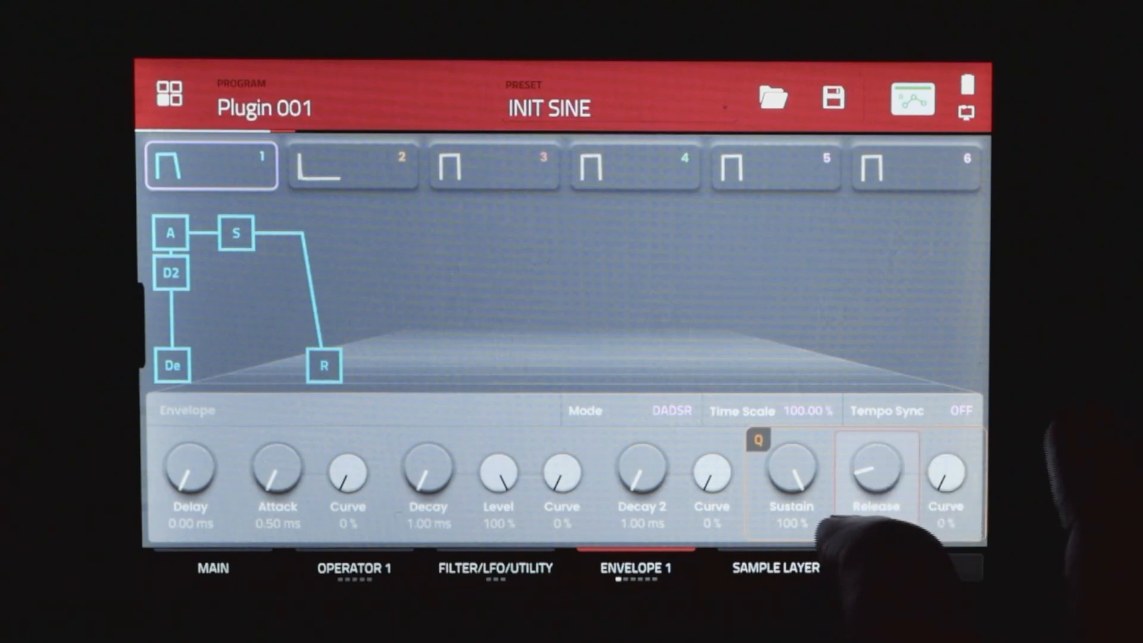
left_click_drag(791, 476, 768, 455)
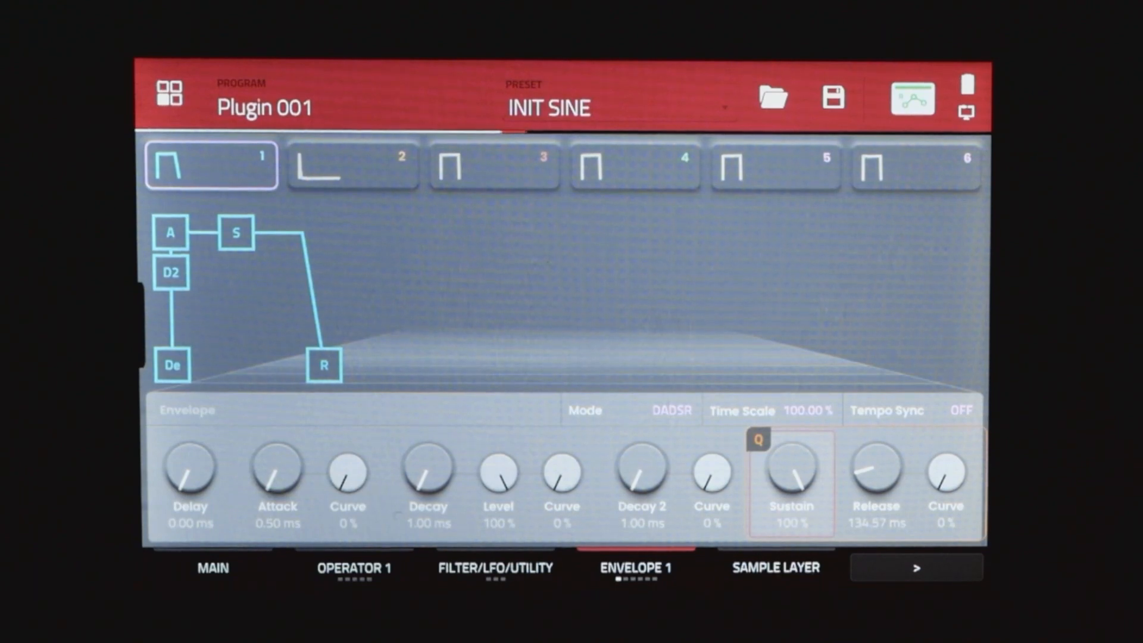
left_click(876, 488)
scroll(876, 476, "down", 8)
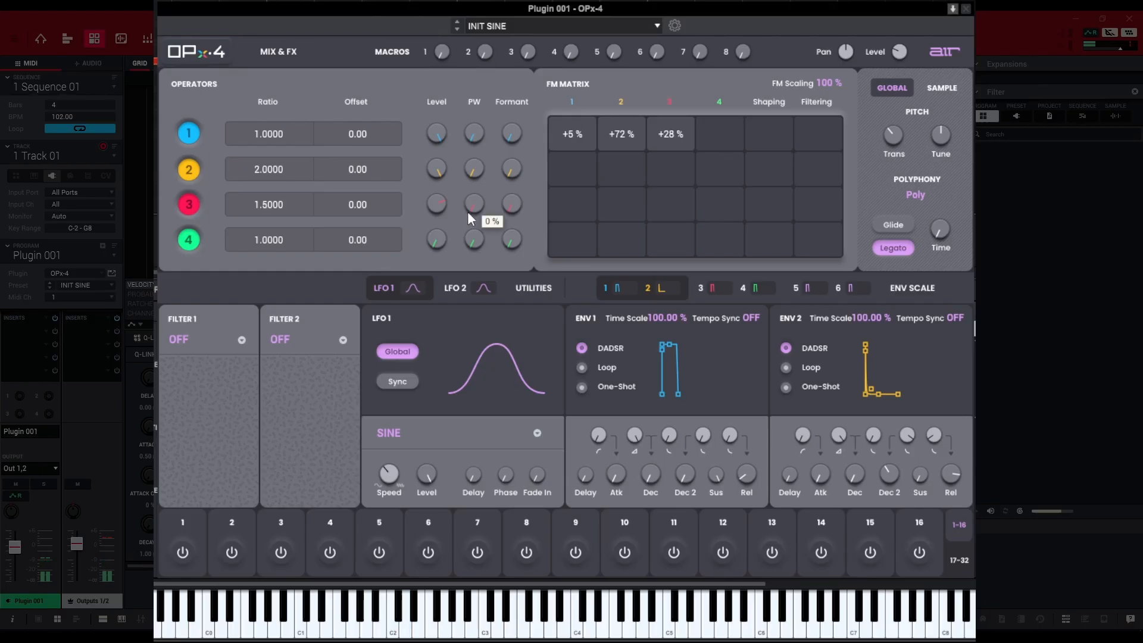
- Lower operator 3's FM amount into operator 1 to +8 %
mouse_move(470, 207)
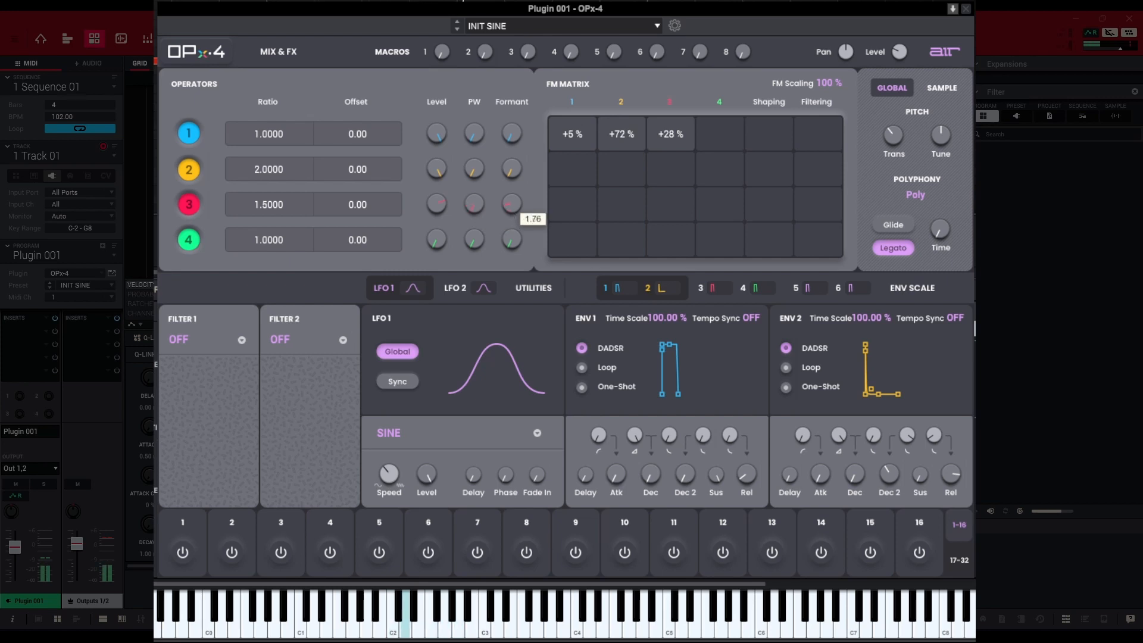
left_click_drag(670, 138, 671, 163)
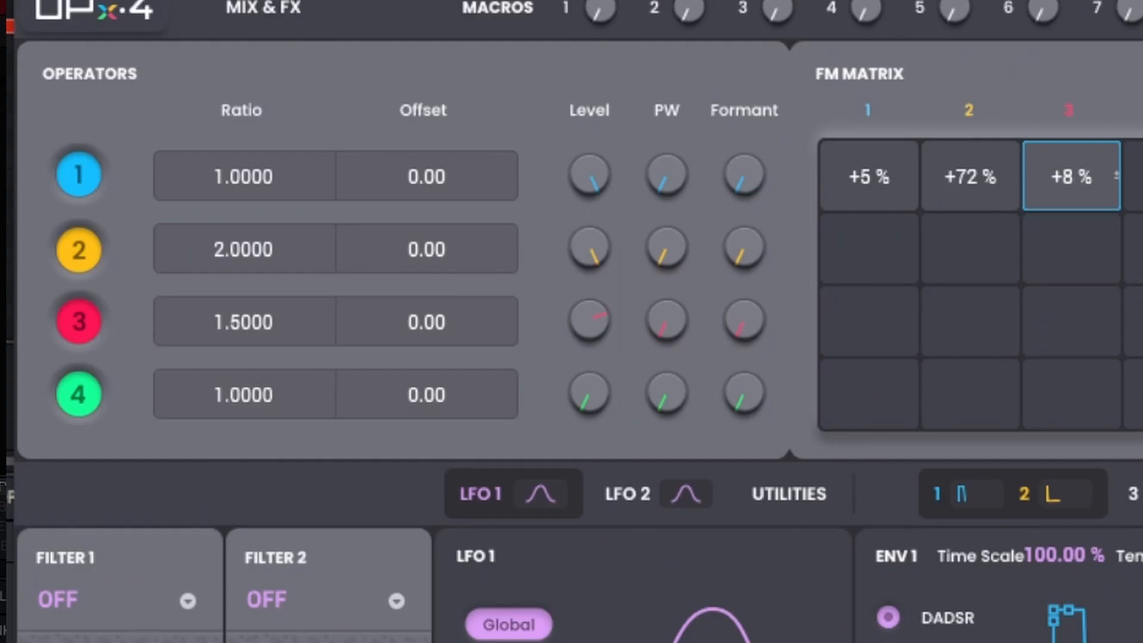
- Set operator 3's FM amount into operator 1 to +10 %, its level to 58 %, and its ratio to 1.0000
left_click_drag(1071, 176, 1071, 173)
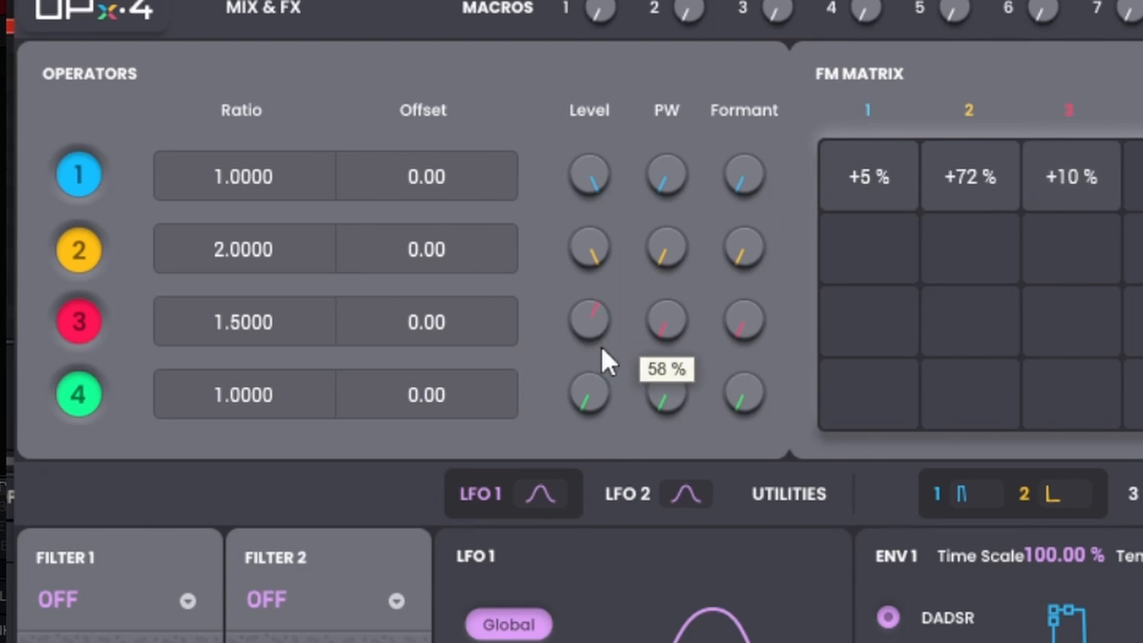
double_click(269, 338)
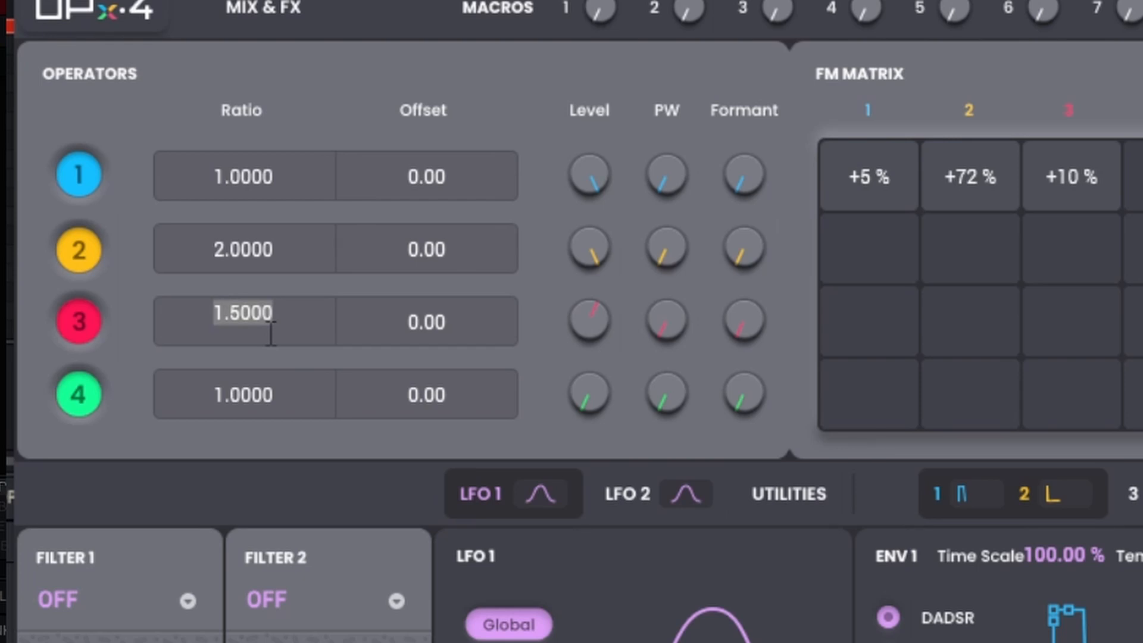
type("1")
key("Return")
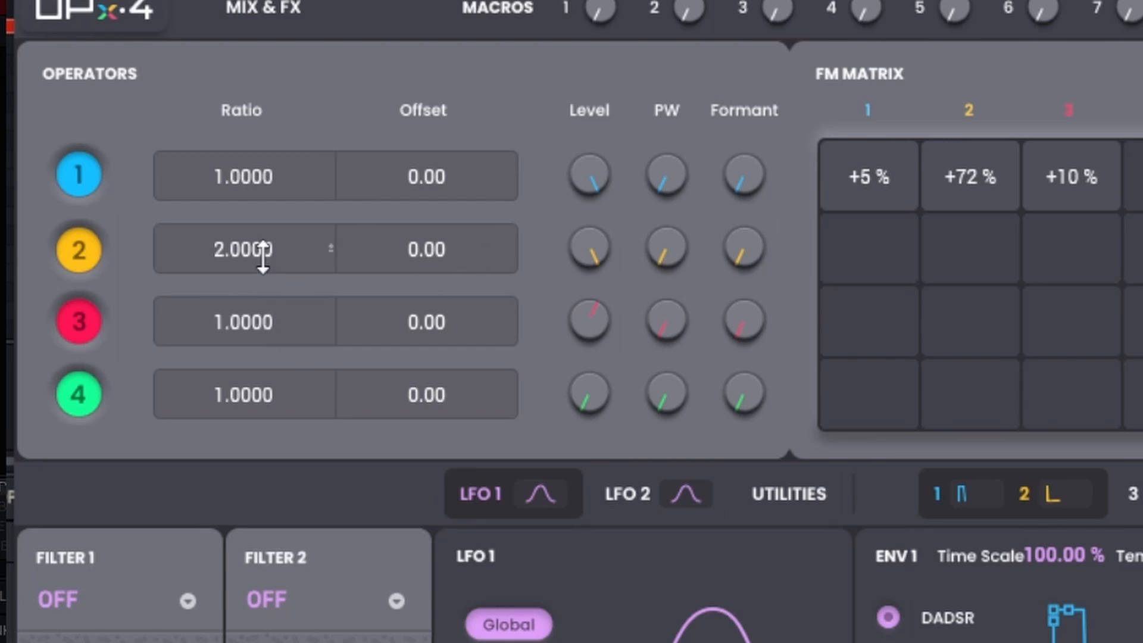
- Lower operator 2's level, raise operator 3's level, and set their FM amounts into operator 1 to +30 % and +36 %
left_click_drag(625, 259, 594, 316)
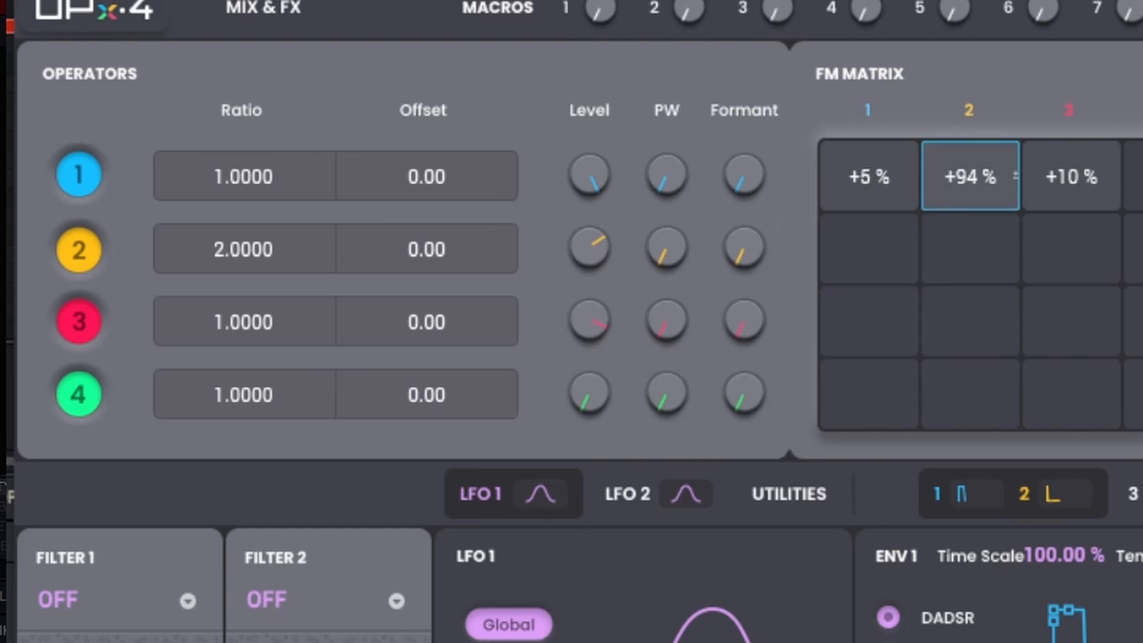
left_click_drag(1015, 176, 970, 176)
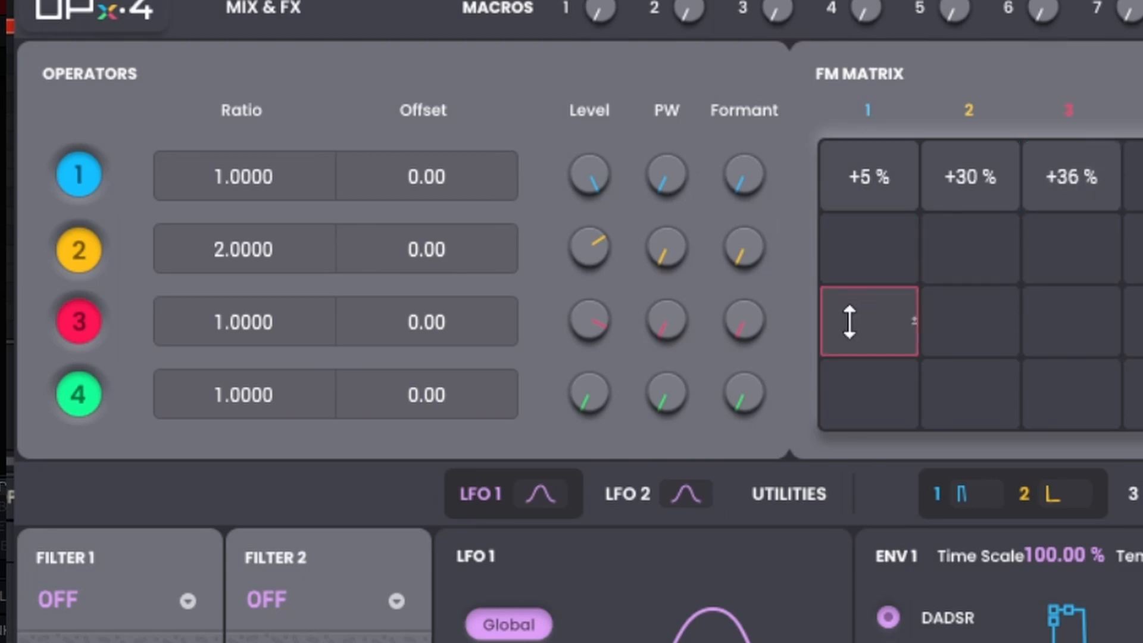
- Set operator 1's FM amounts to +6 % into operator 3, +6 % into operator 2, and +4 % into operator 4
left_click_drag(851, 319, 869, 324)
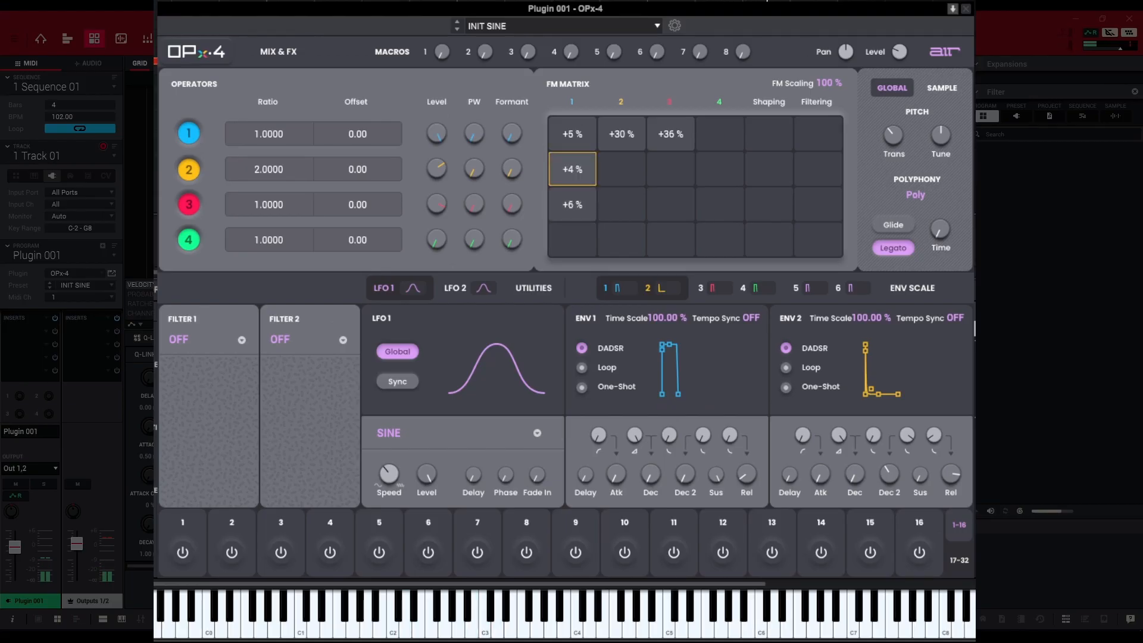
left_click_drag(570, 180, 570, 176)
left_click_drag(571, 240, 571, 231)
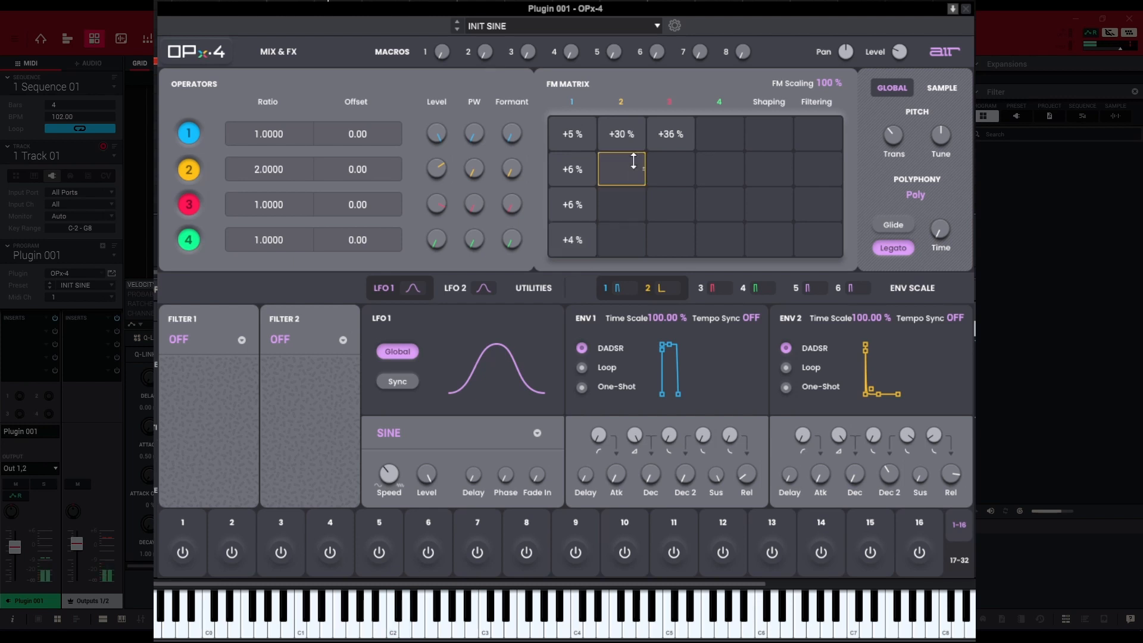
- Set the FM amounts into operator 1 to +80 % from operator 2 and +4 % from operator 3
left_click_drag(670, 134, 628, 156)
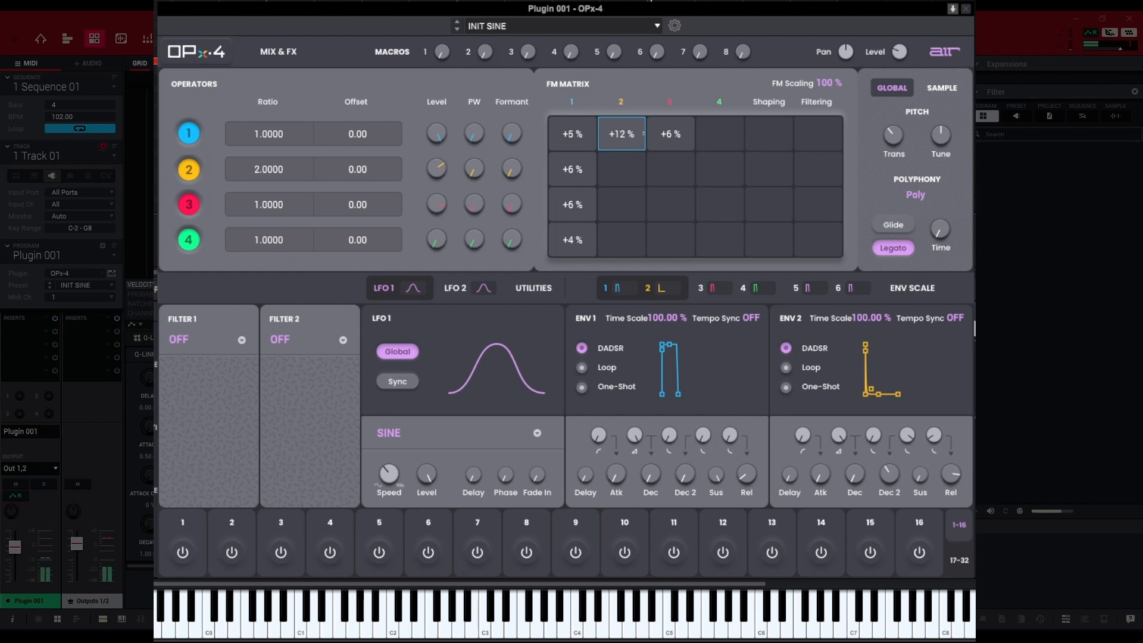
left_click_drag(628, 150, 660, 134)
left_click_drag(622, 134, 692, 140)
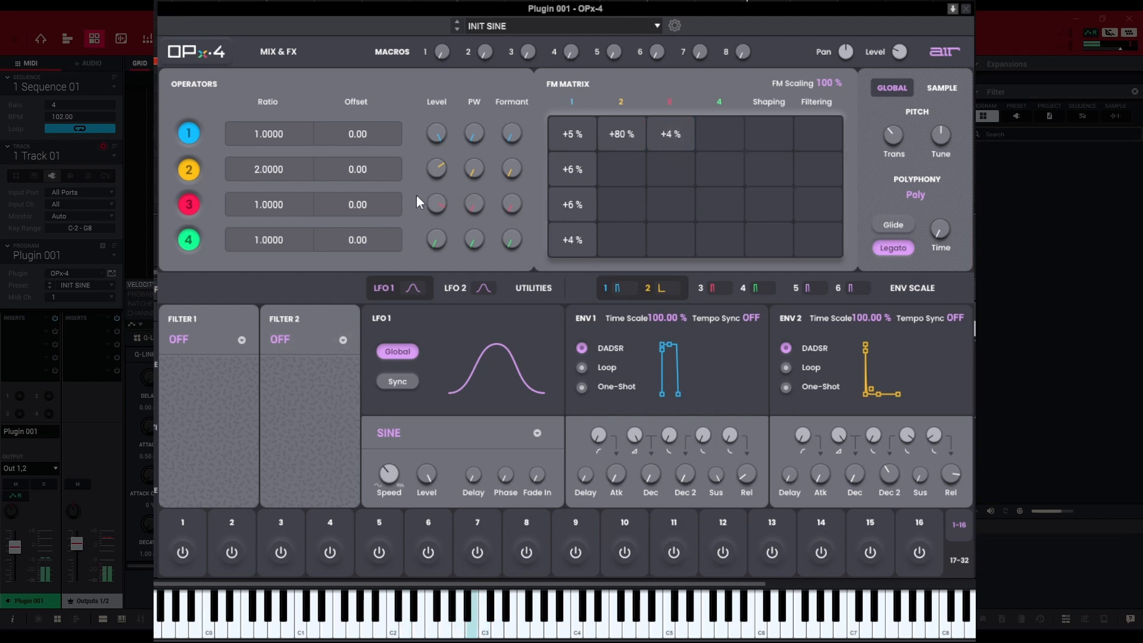
- Set envelope 3's sustain to 0 % and shorten its second decay to 1.00 ms
left_click(716, 283)
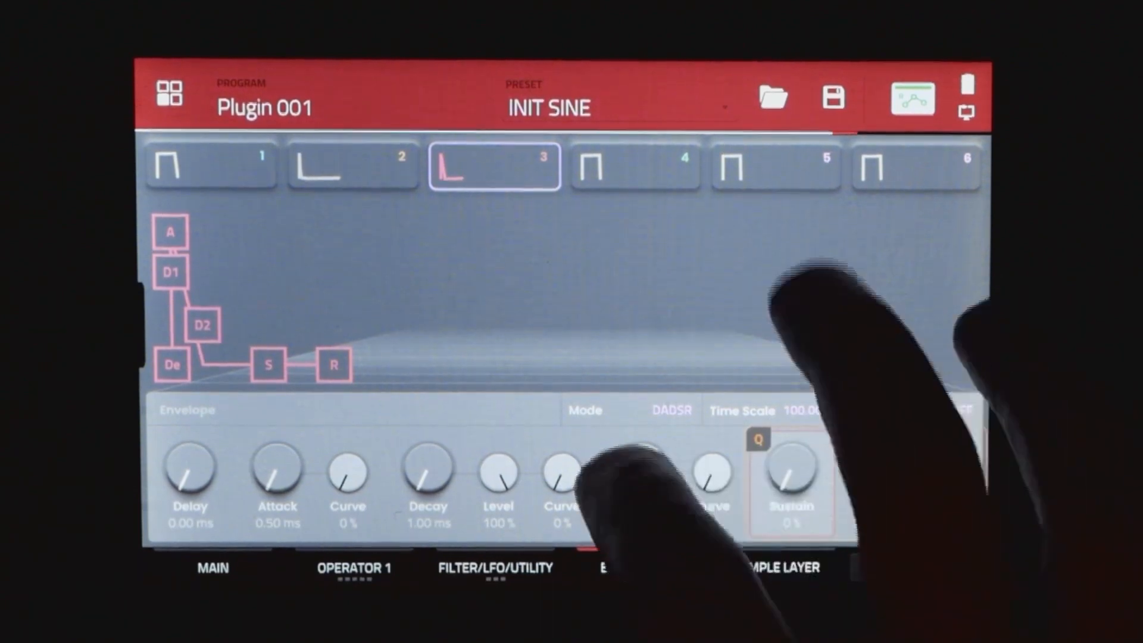
left_click(641, 476)
scroll(641, 467, "down", 5)
scroll(641, 468, "down", 3)
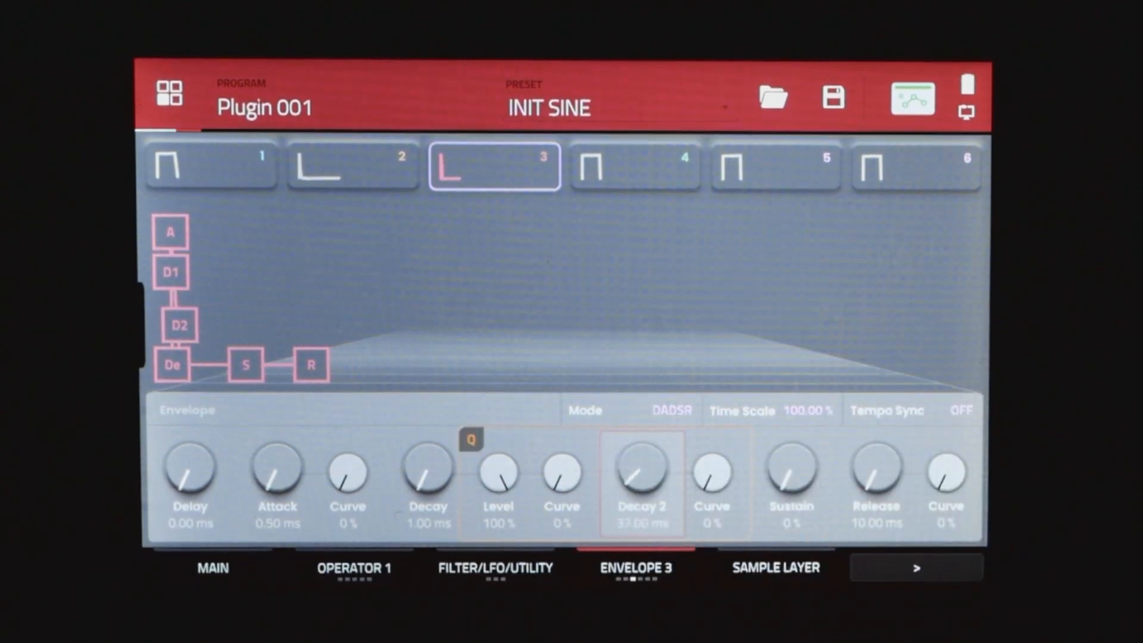
scroll(642, 467, "down", 3)
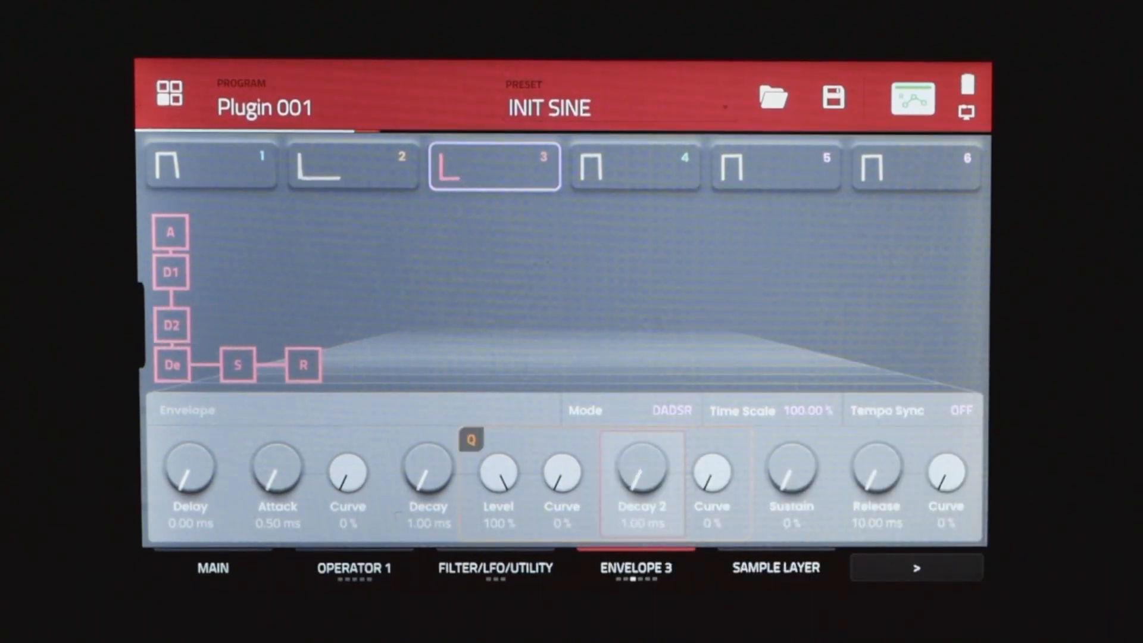
- Set envelope 3's second decay curve to 100 % and lengthen the second decay past 37.00 ms
scroll(642, 467, "up", 3)
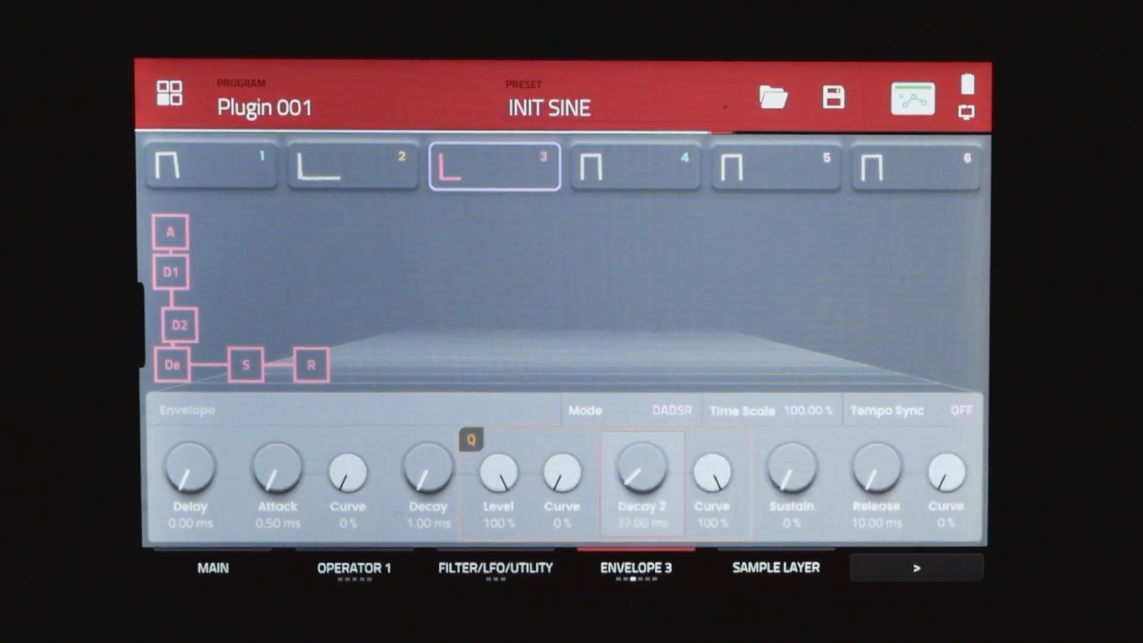
scroll(642, 467, "up", 2)
scroll(641, 467, "up", 2)
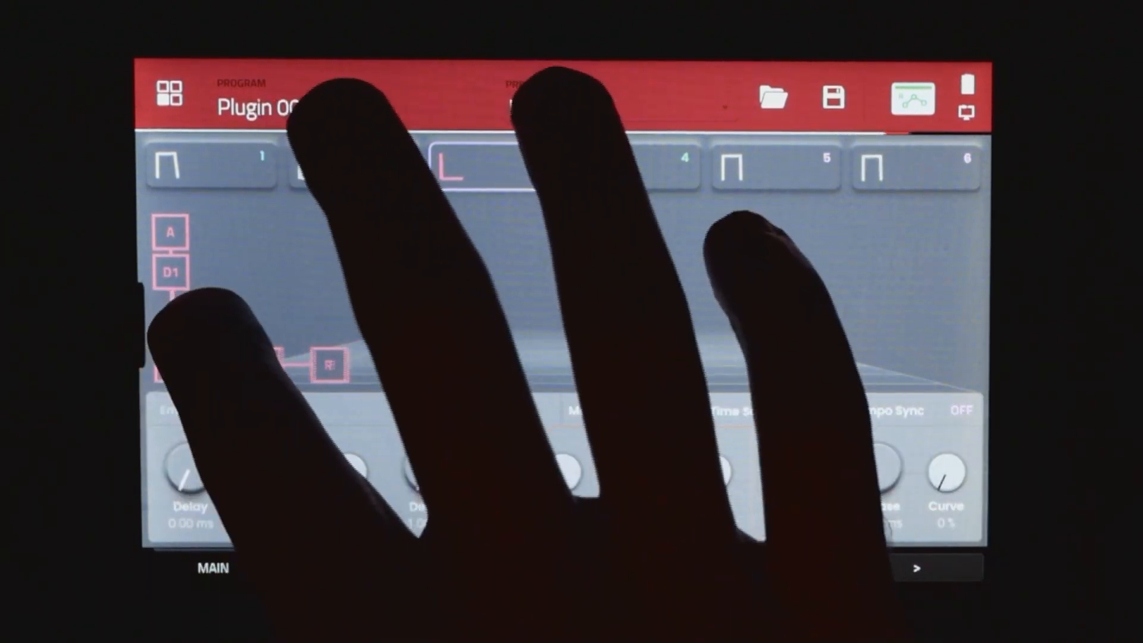
scroll(641, 467, "down", 1)
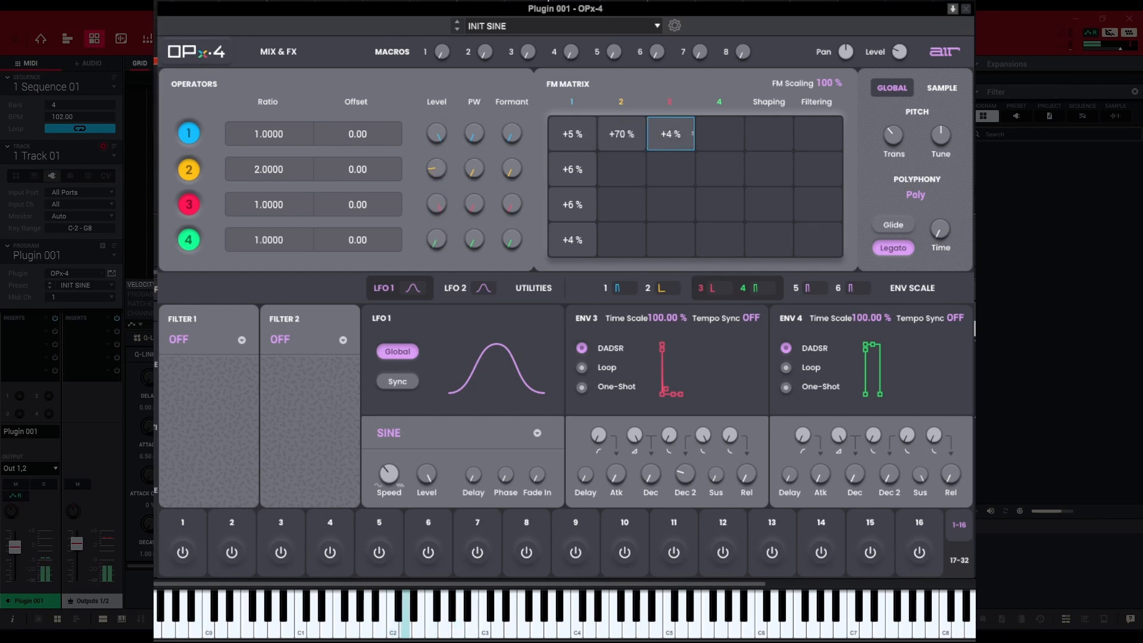
- Raise operator 3's FM amount into operator 1 to +44 % and raise operator 2's level
left_click(691, 133)
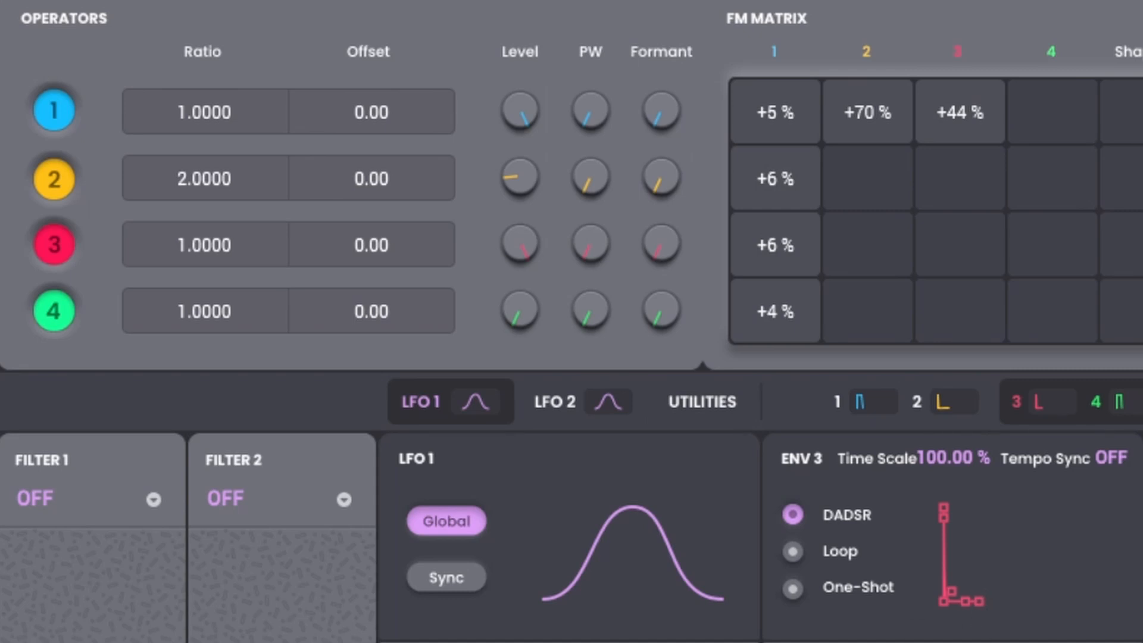
left_click_drag(519, 178, 518, 169)
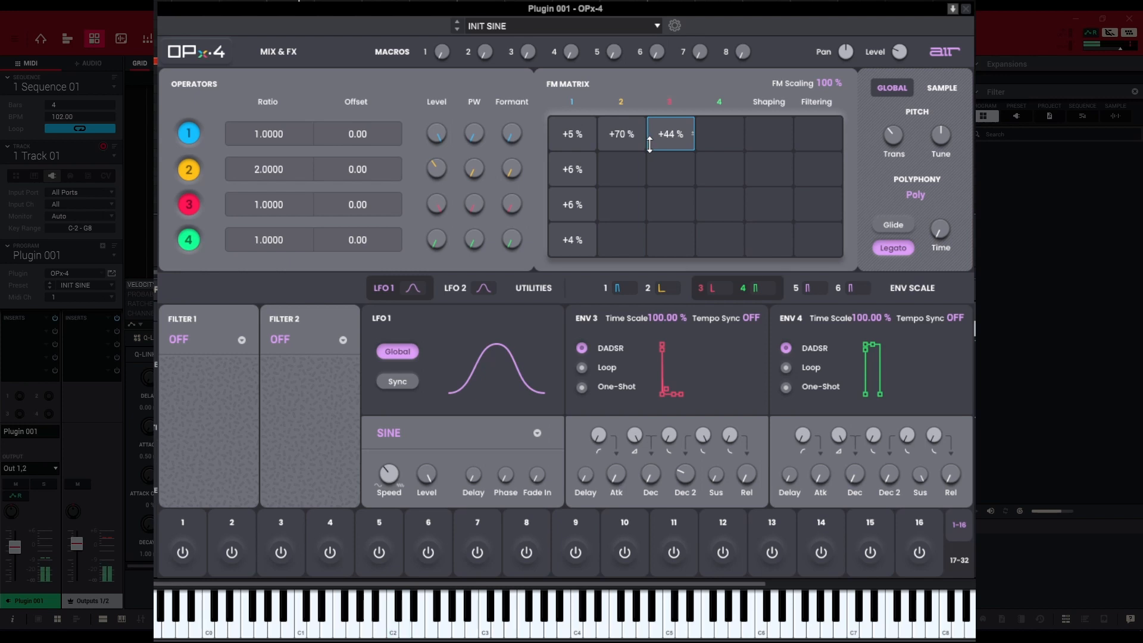
- Look through the samples available for the sample layer
left_click(944, 87)
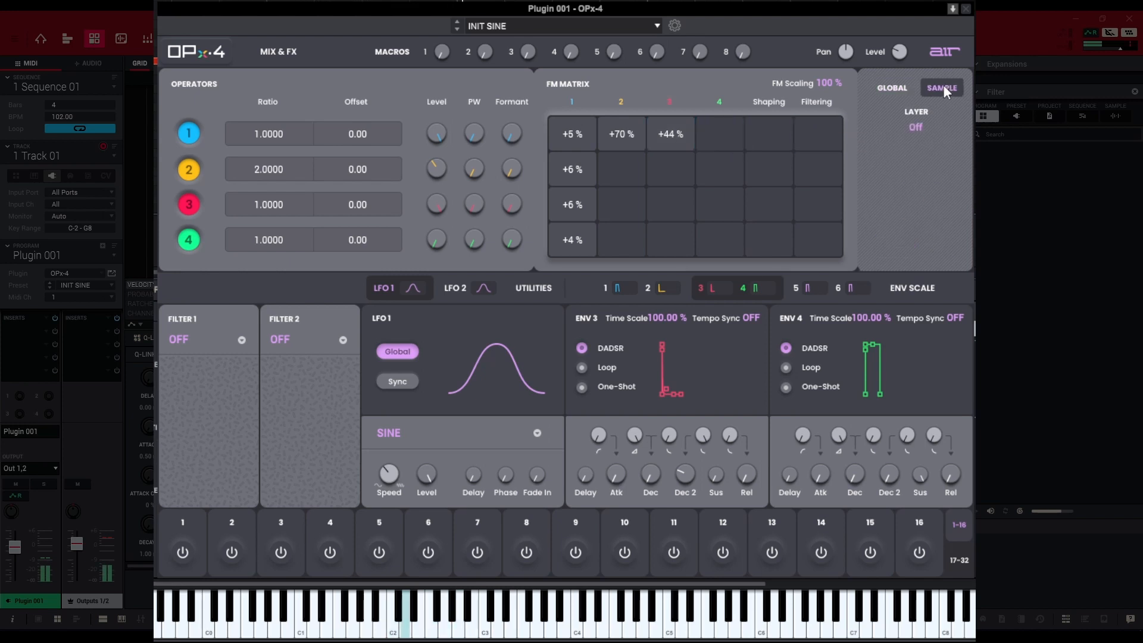
left_click(909, 125)
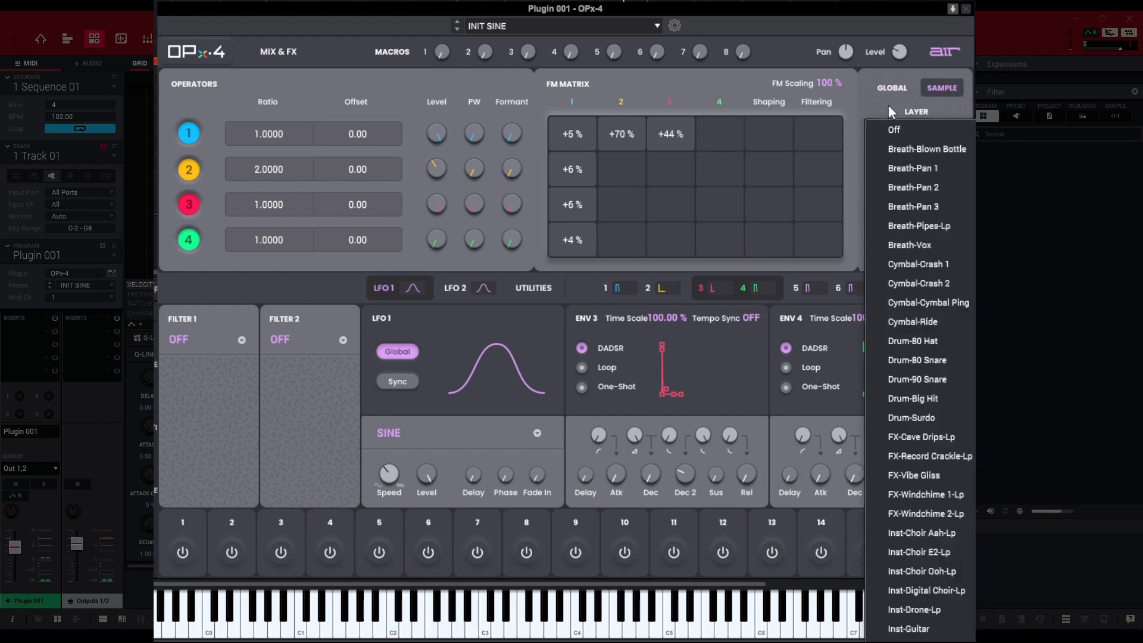
left_click(775, 21)
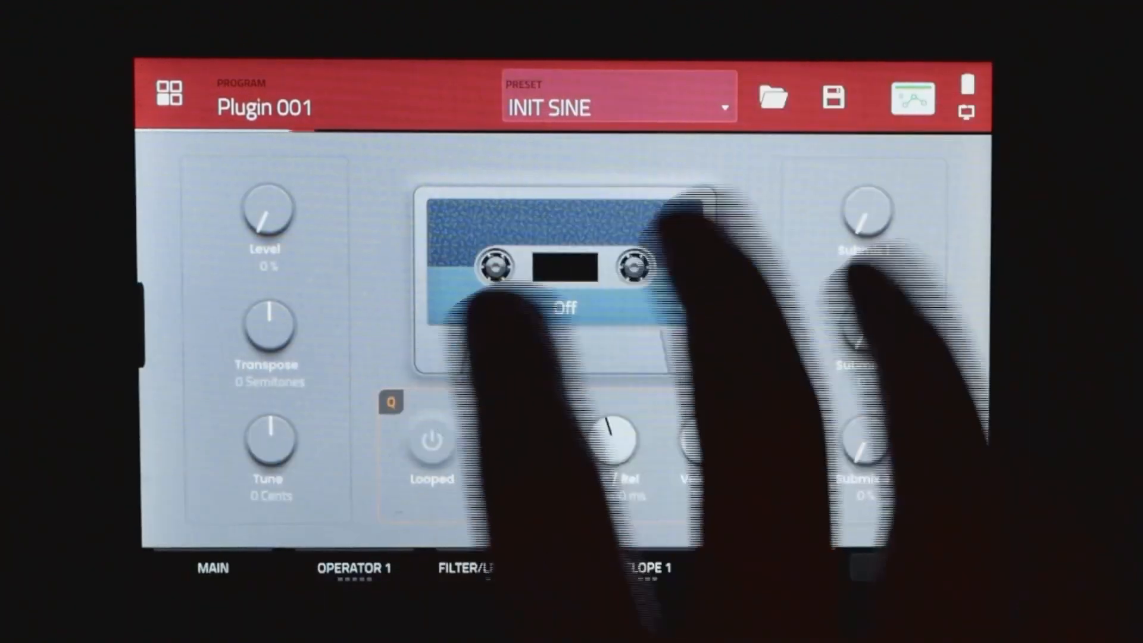
- Load the Drum-Big Hit sample into the sample layer
left_click(510, 306)
left_click(564, 308)
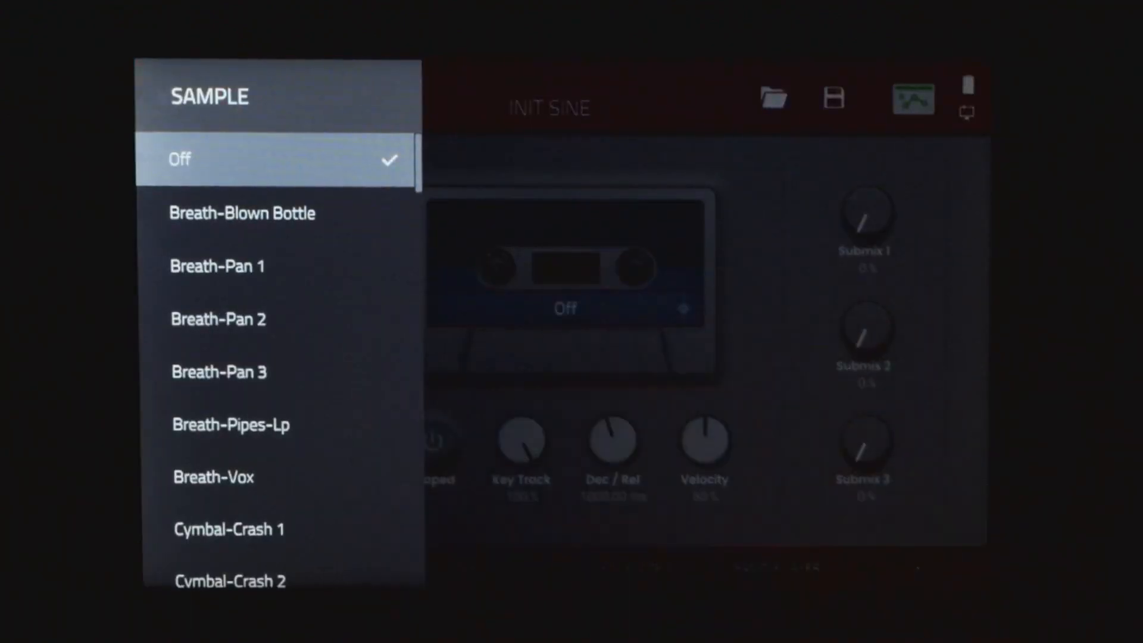
left_click(214, 477)
left_click(221, 483)
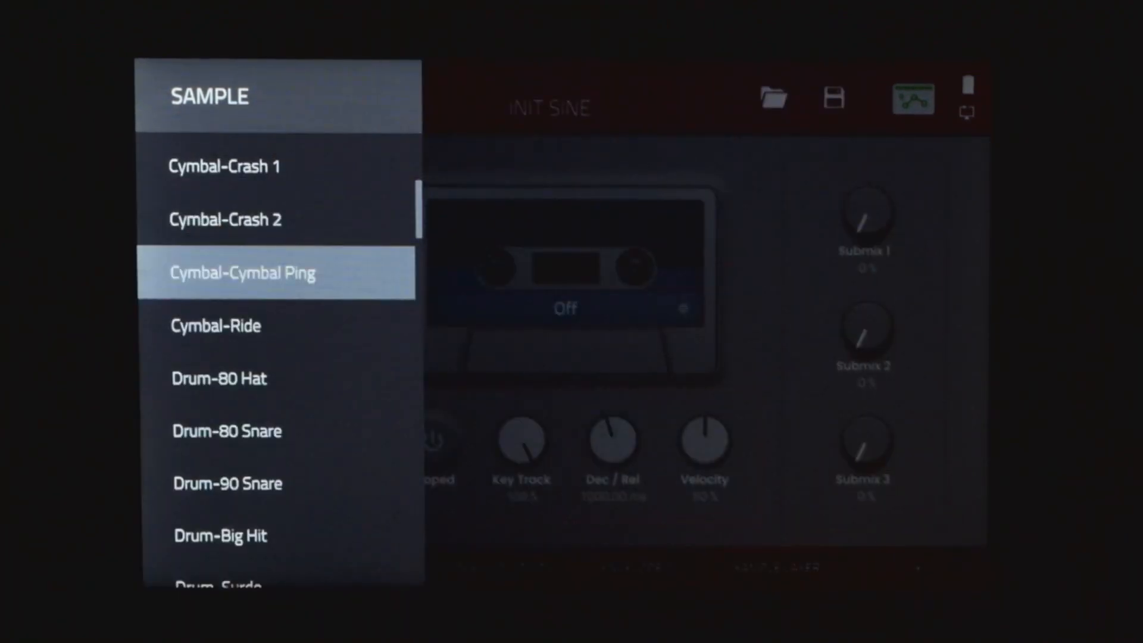
left_click(227, 483)
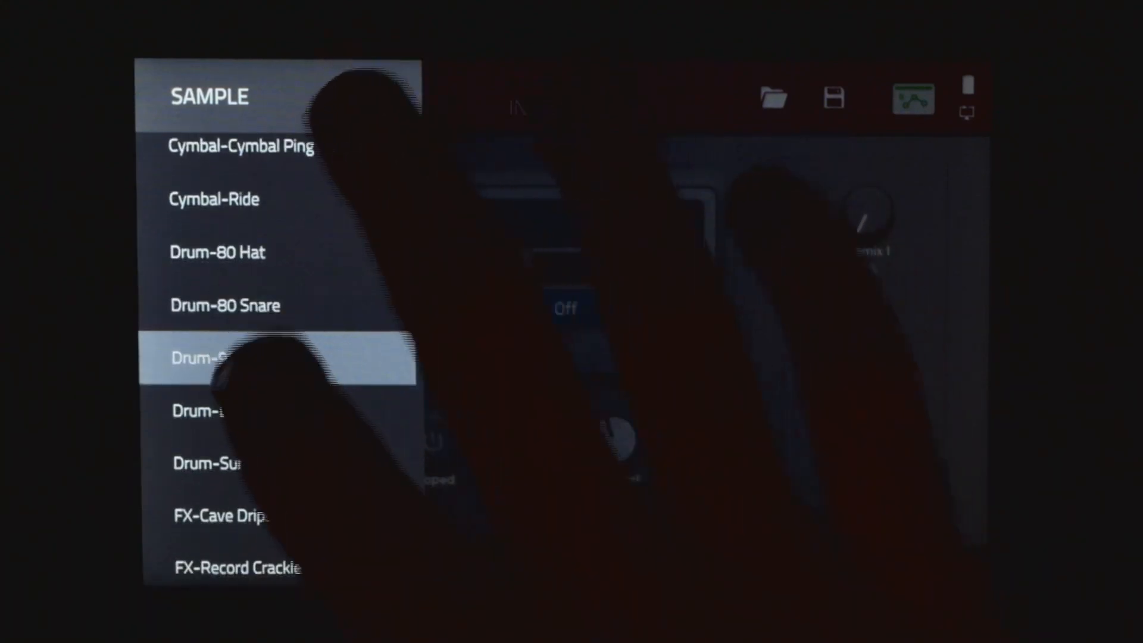
left_click(250, 405)
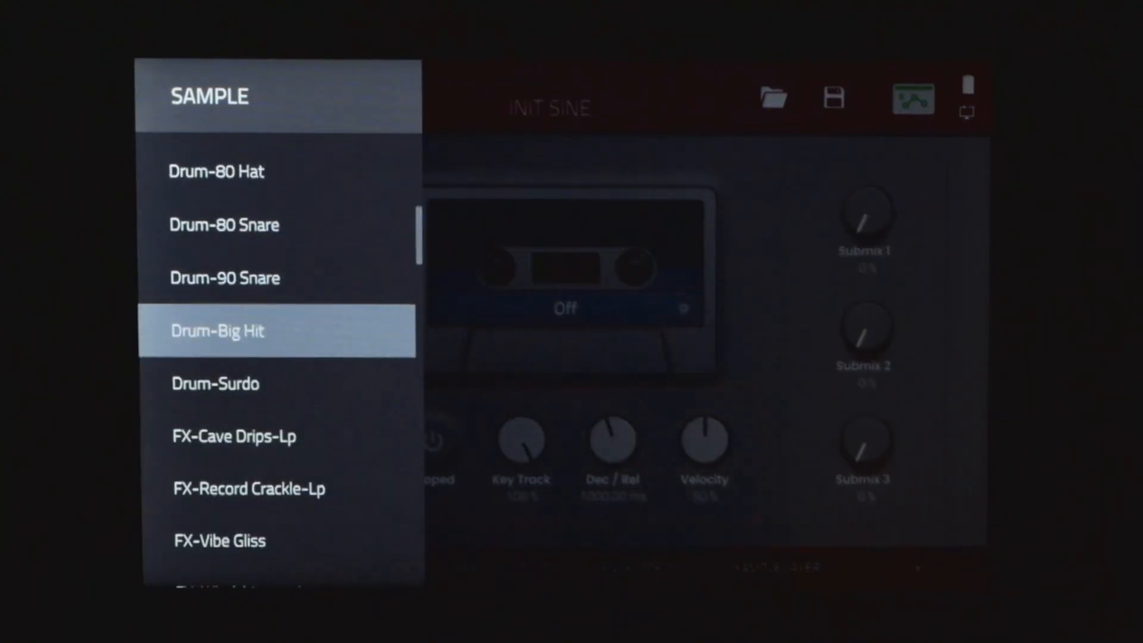
left_click(280, 330)
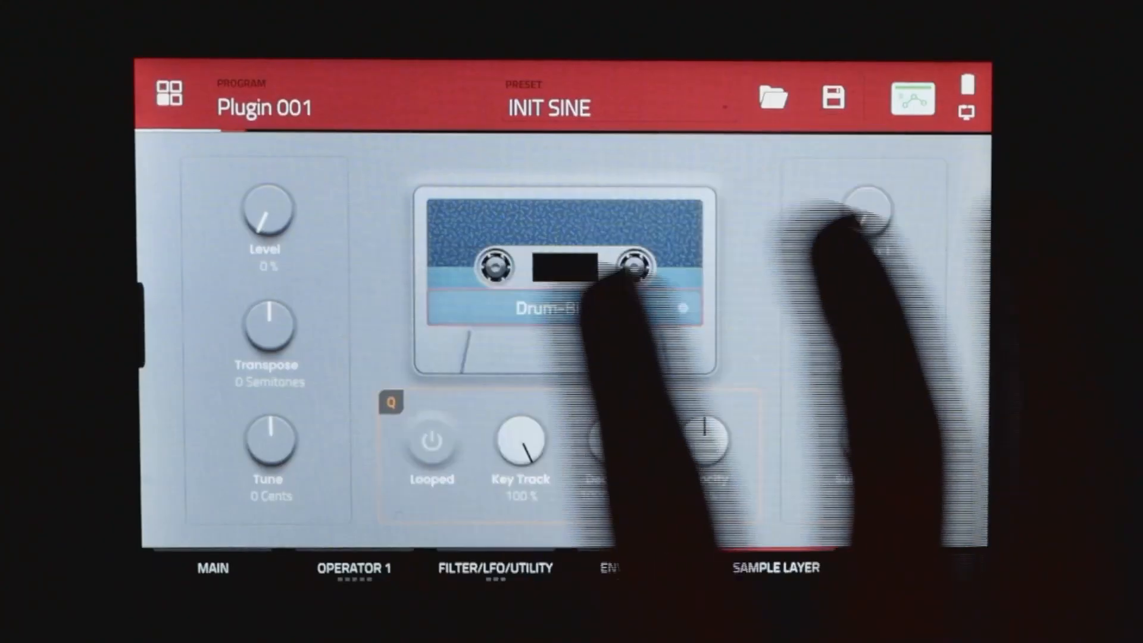
- Set the sample layer's Submix 1 send and its level to 100 %
left_click(866, 221)
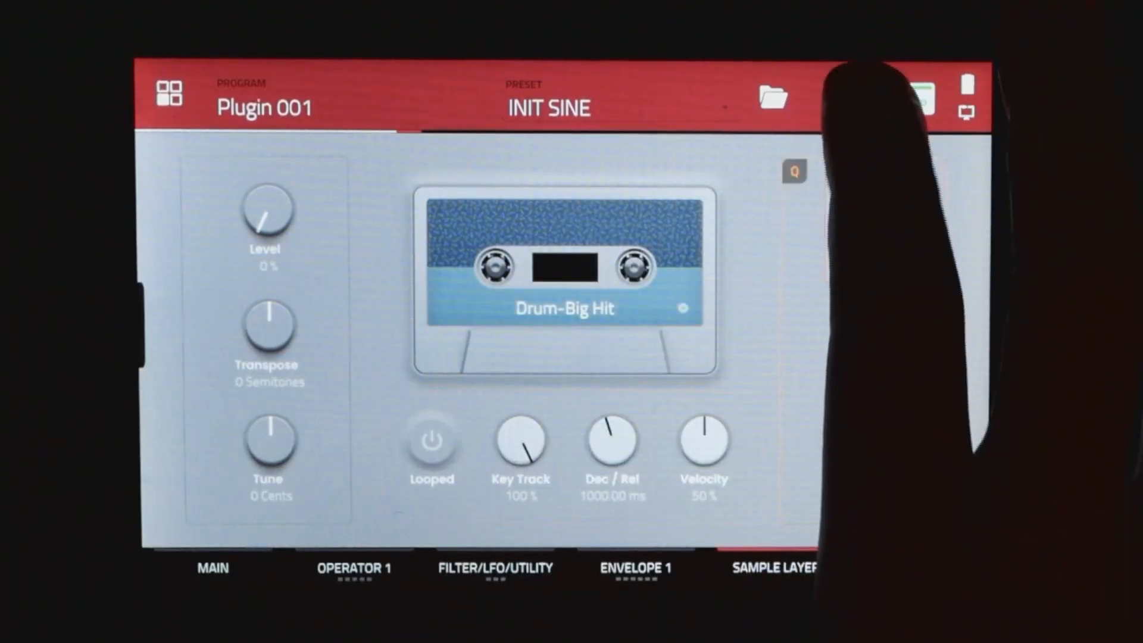
left_click(268, 211)
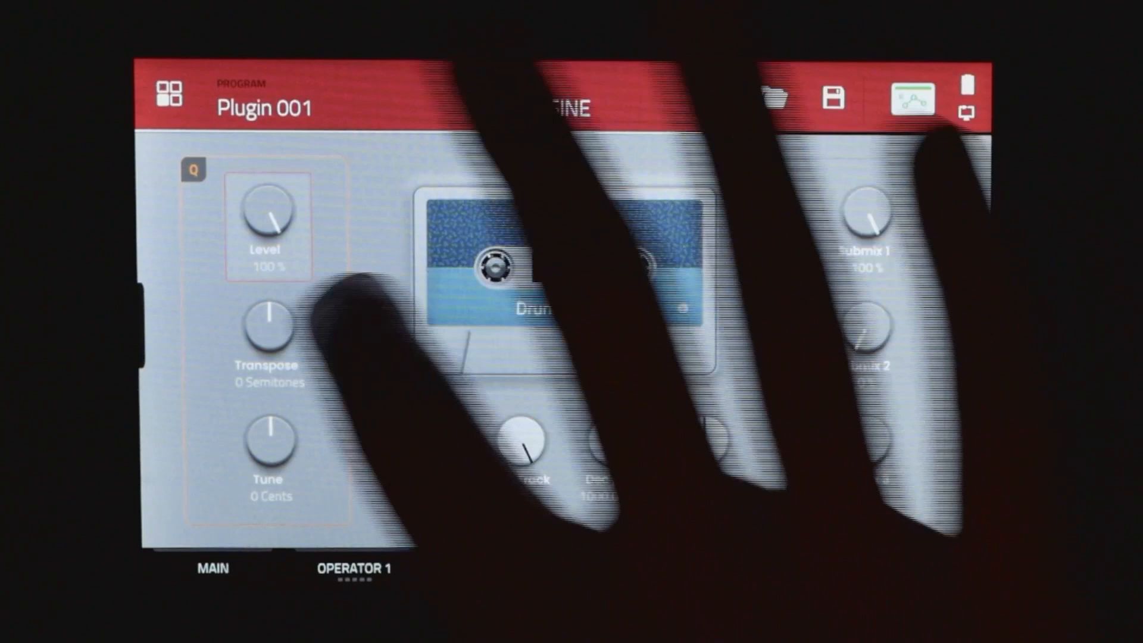
- Try transposing the sample layer to -18 and -8 semitones, and reset the transposition to 0 semitones
left_click(269, 325)
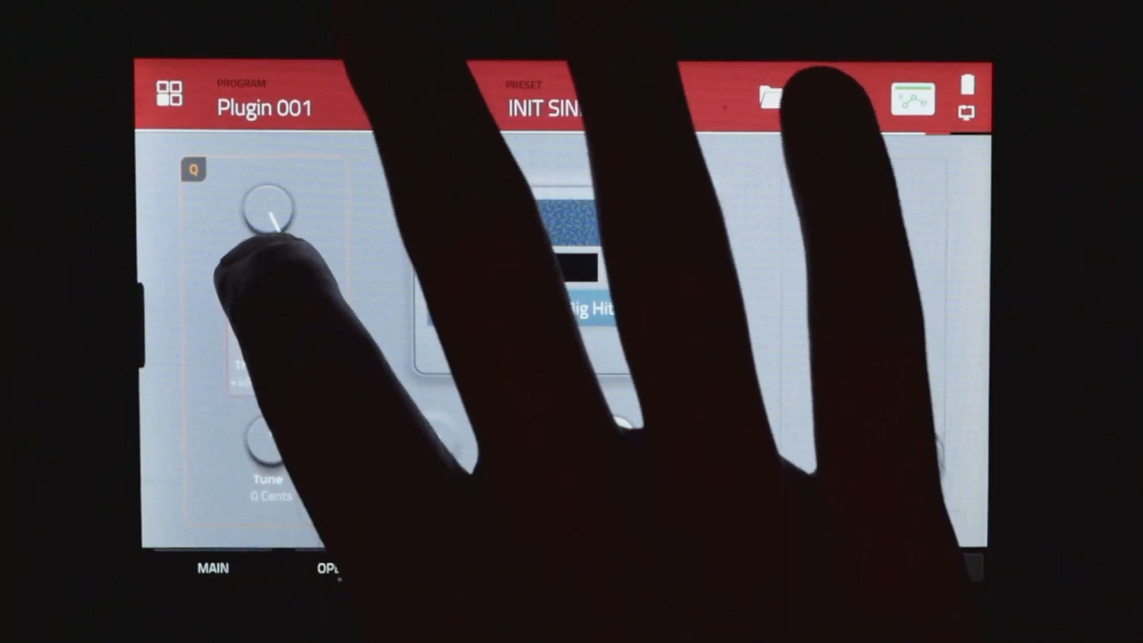
left_click_drag(300, 306, 283, 375)
scroll(269, 326, "down", 10)
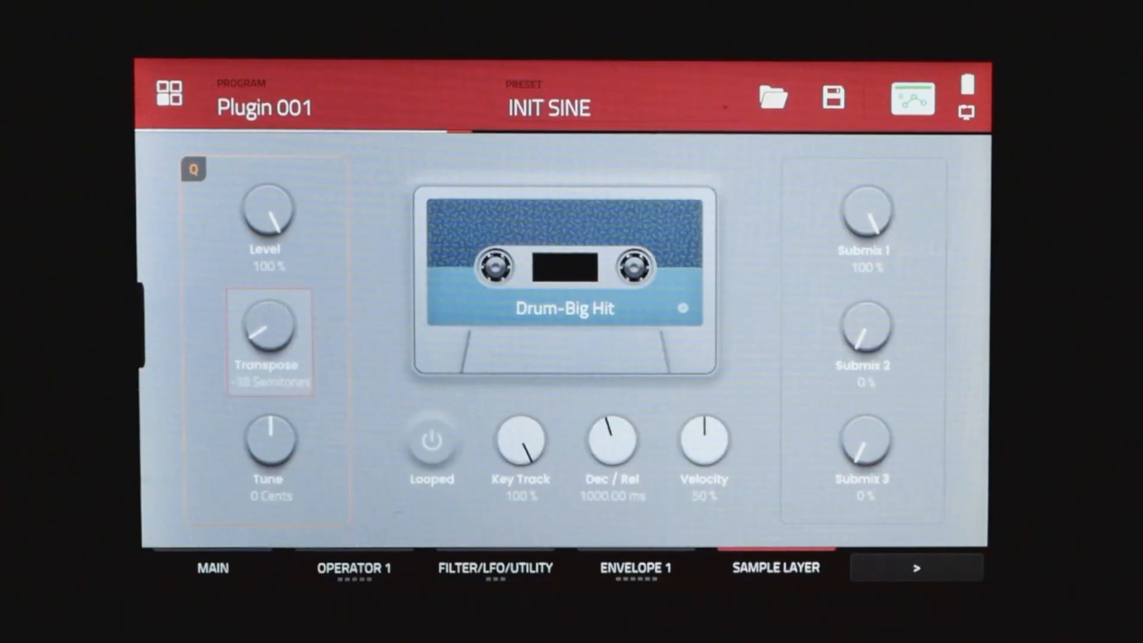
scroll(269, 325, "up", 6)
double_click(269, 326)
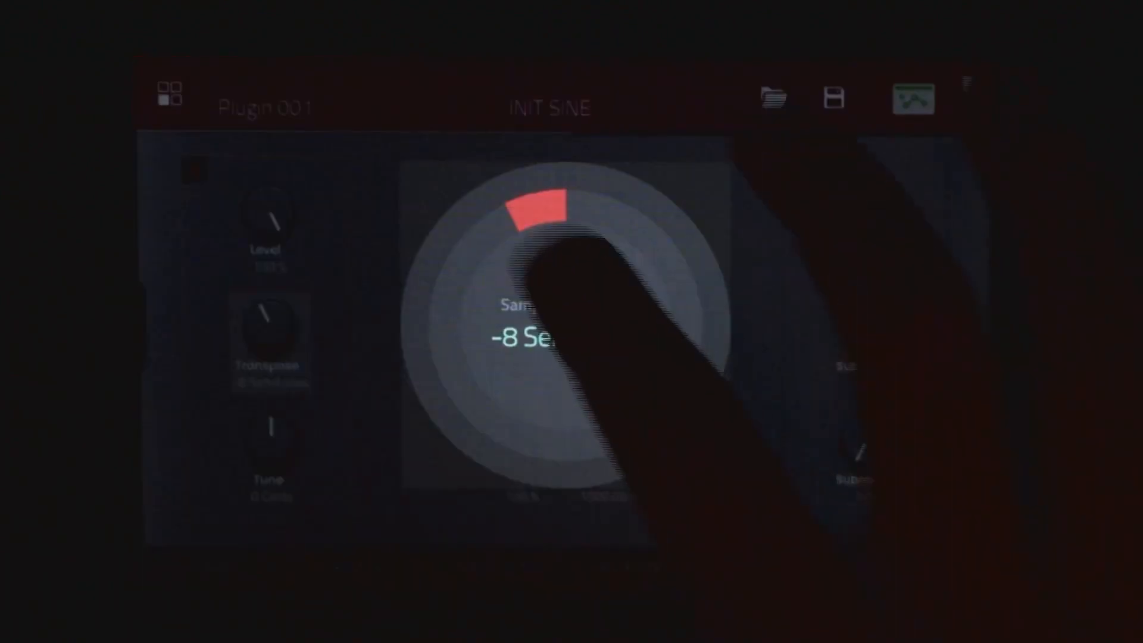
double_click(568, 262)
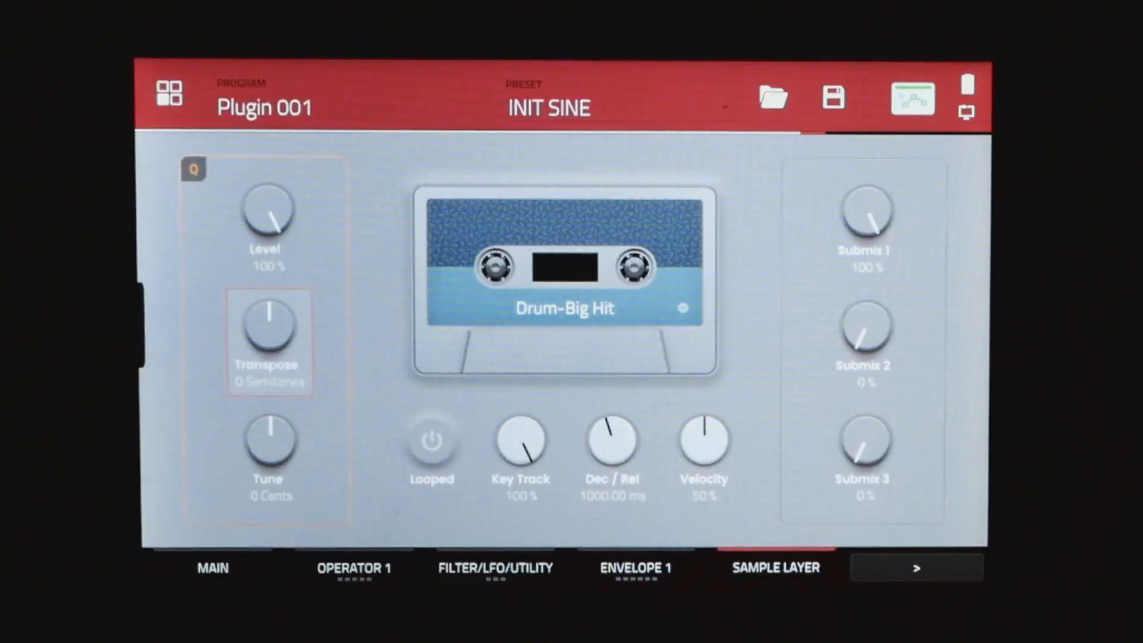
- Switch the sample layer to the Drum-Surdo sample
left_click(565, 297)
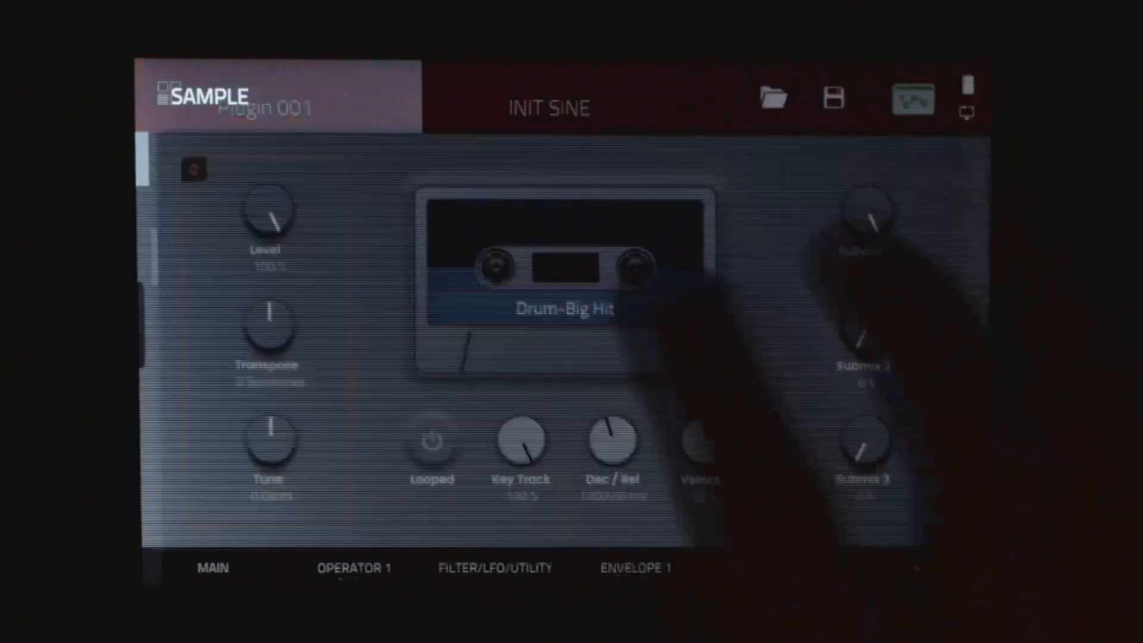
left_click_drag(268, 372, 268, 515)
left_click(256, 358)
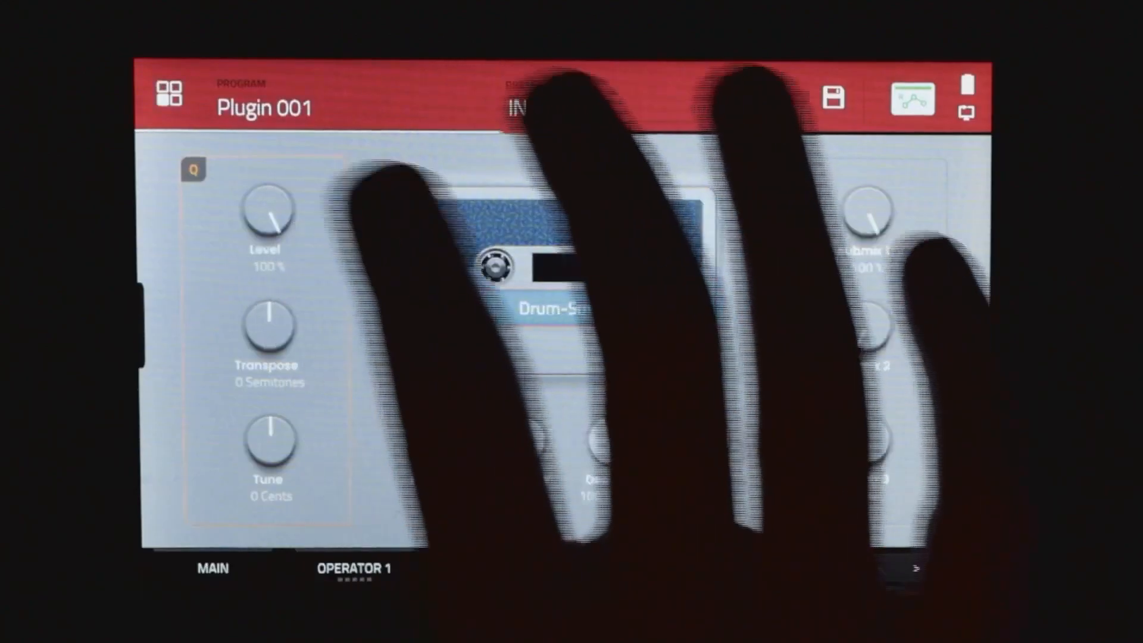
- Replace the sample layer's Drum-Surdo sample with Drum-90 Snare
left_click(568, 307)
left_click_drag(280, 268, 298, 394)
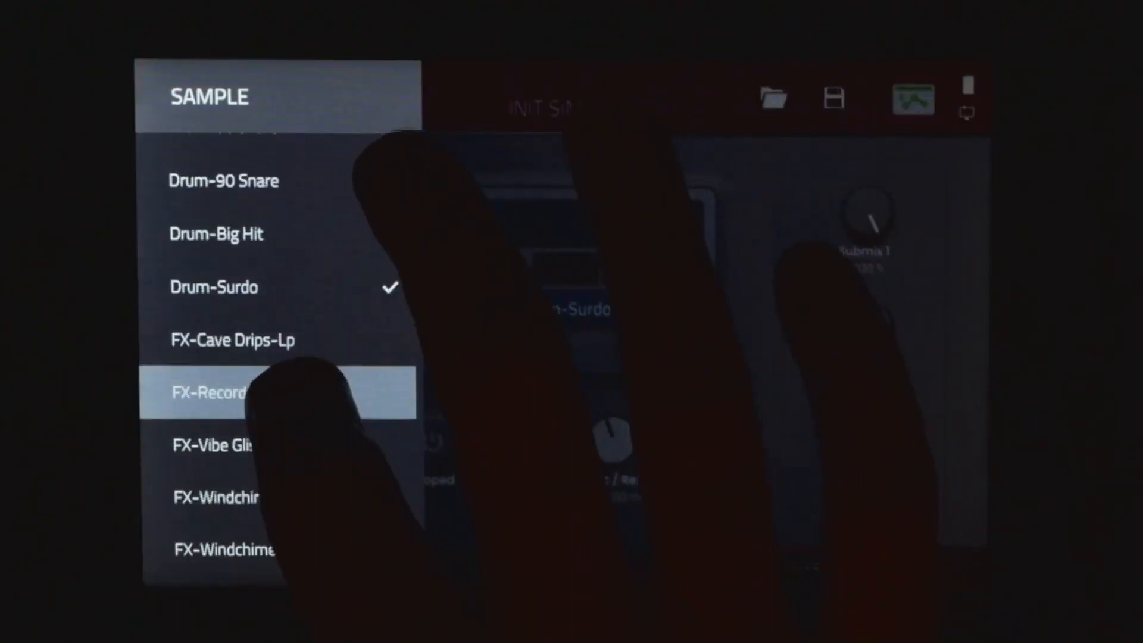
left_click(280, 181)
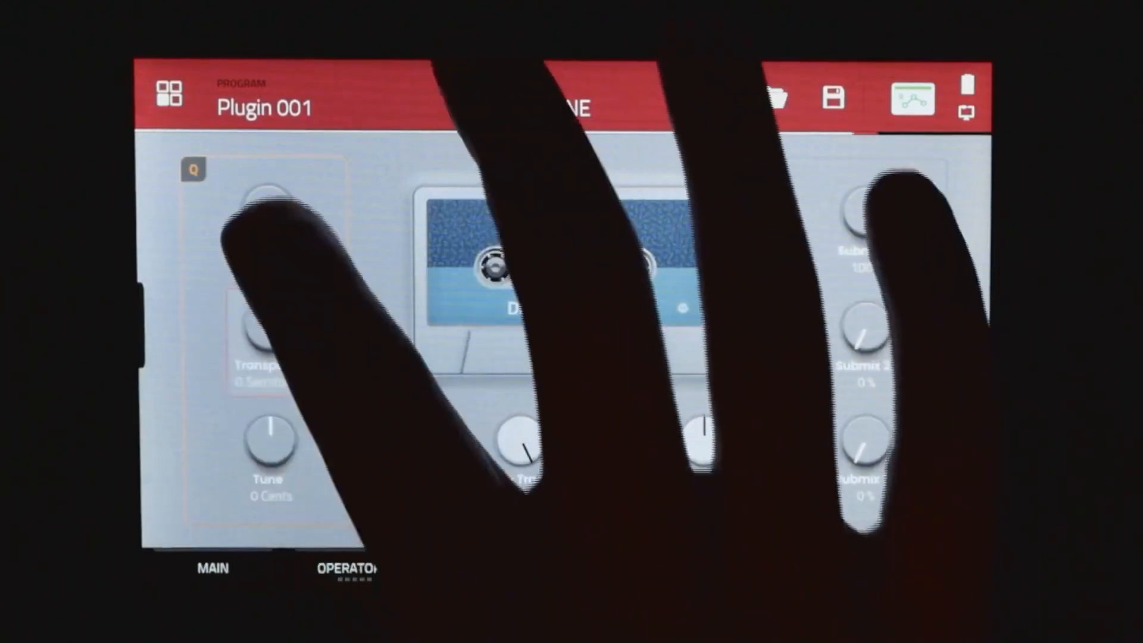
- Try the Drum-90 Snare layer at 70 % level, transposed +12 and -22 semitones, with a decay/release of 247.16 ms
left_click_drag(271, 326, 276, 358)
left_click_drag(268, 211, 268, 250)
left_click(611, 441)
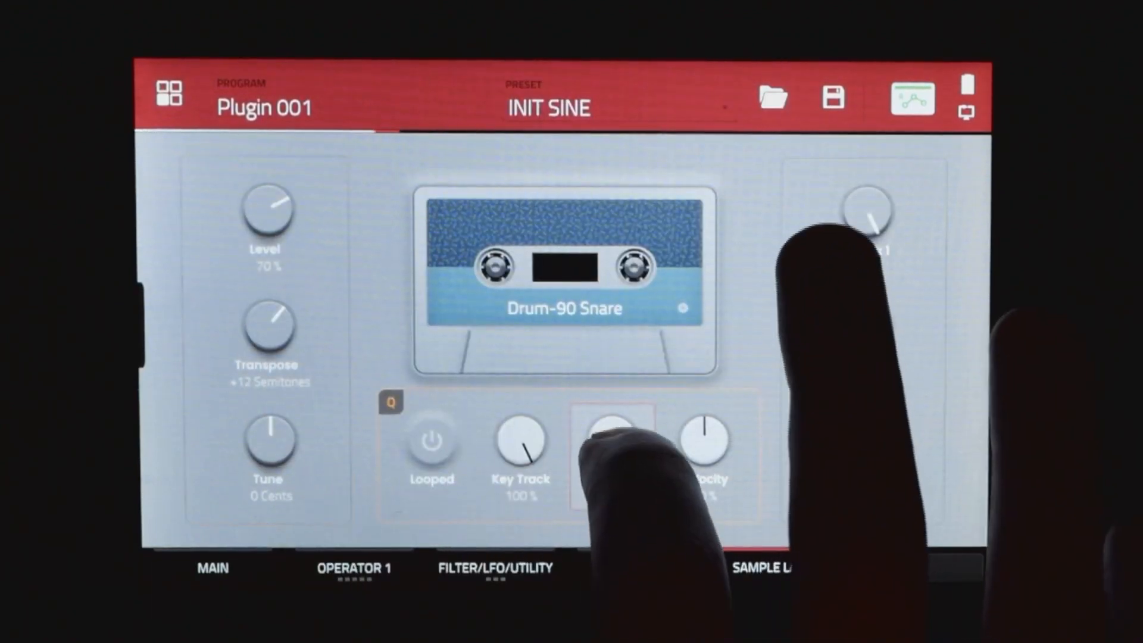
left_click_drag(625, 447, 655, 450)
left_click(268, 324)
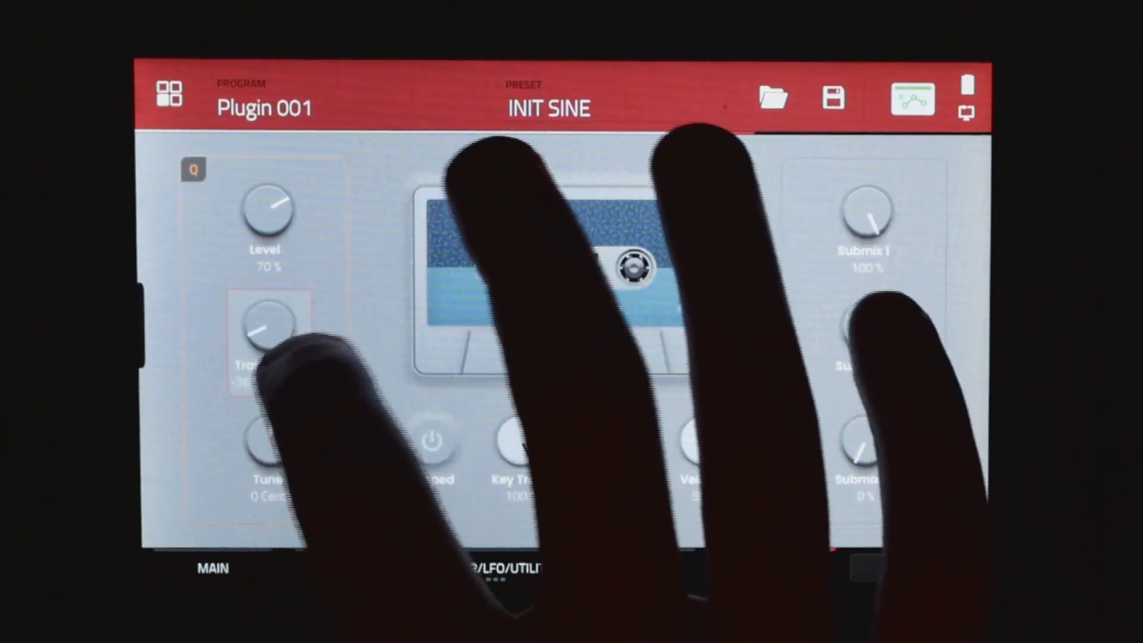
left_click(612, 440)
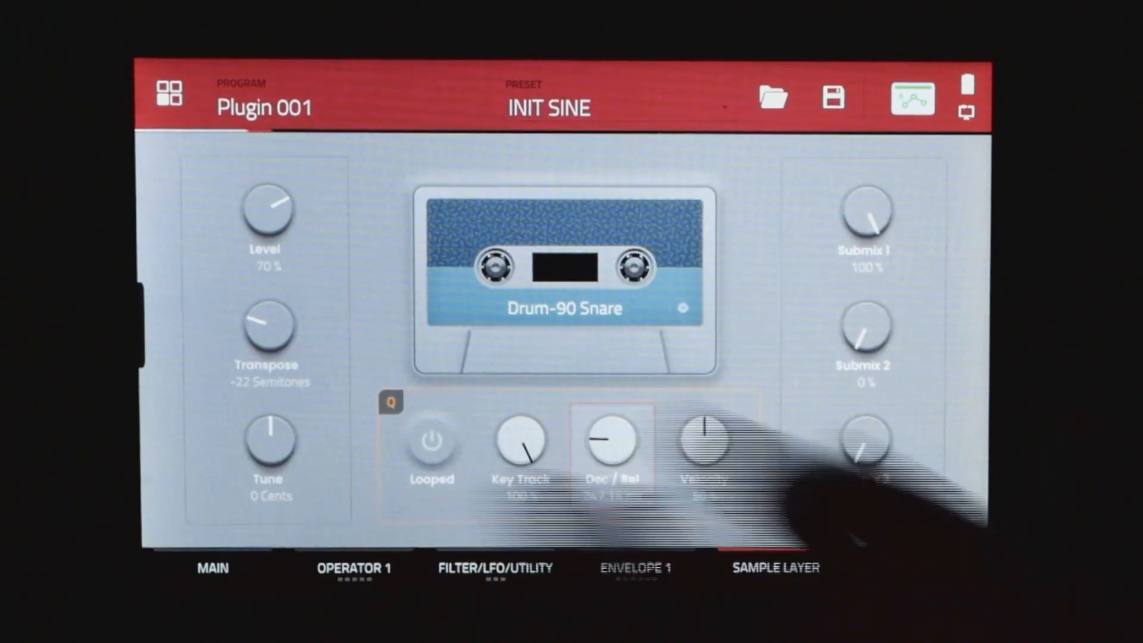
- Set the snare layer's transposition to -6 semitones and its level to 46 %
left_click(268, 325)
left_click(268, 208)
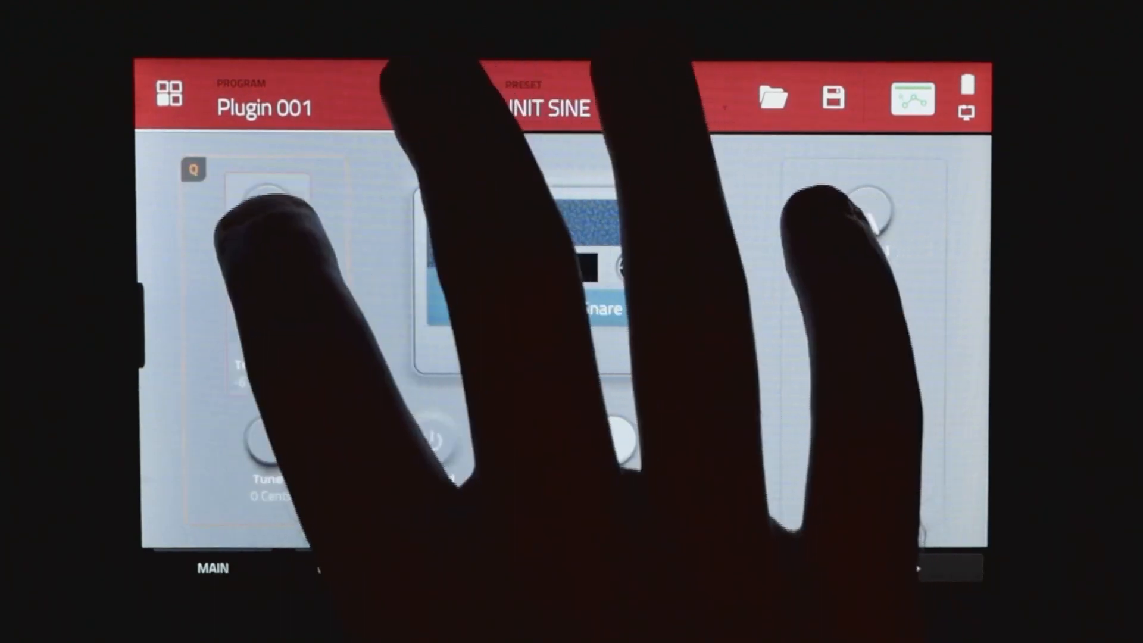
left_click_drag(269, 229, 286, 197)
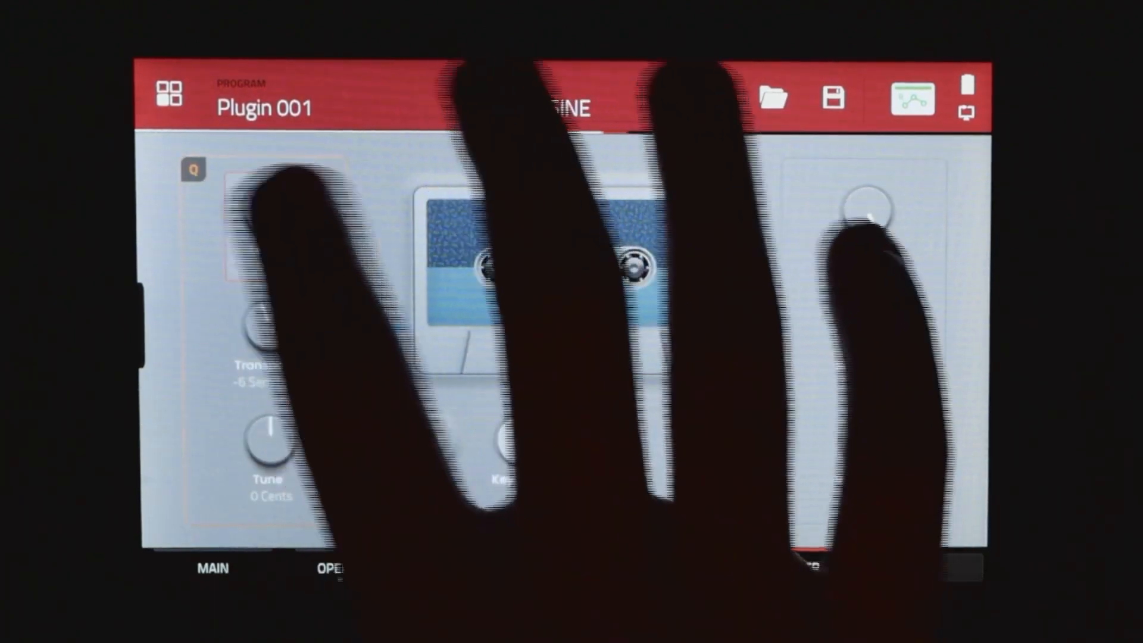
- Try the snare layer's decay/release at 91.76 and 105.03 ms, and set it to 225.89 ms
left_click(612, 440)
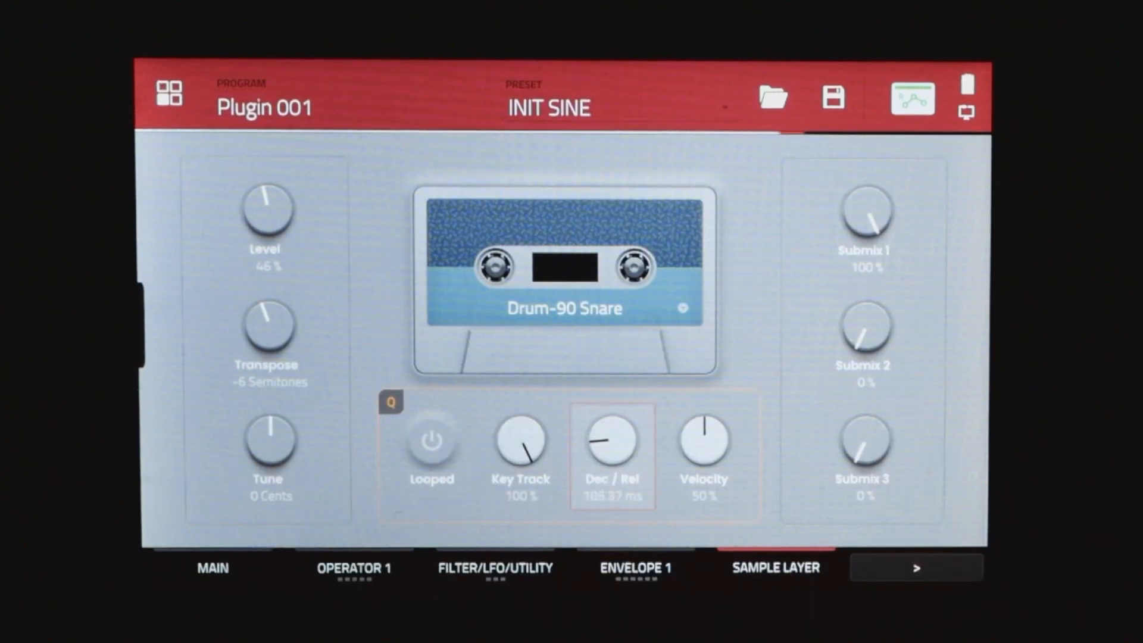
scroll(611, 440, "down", 2)
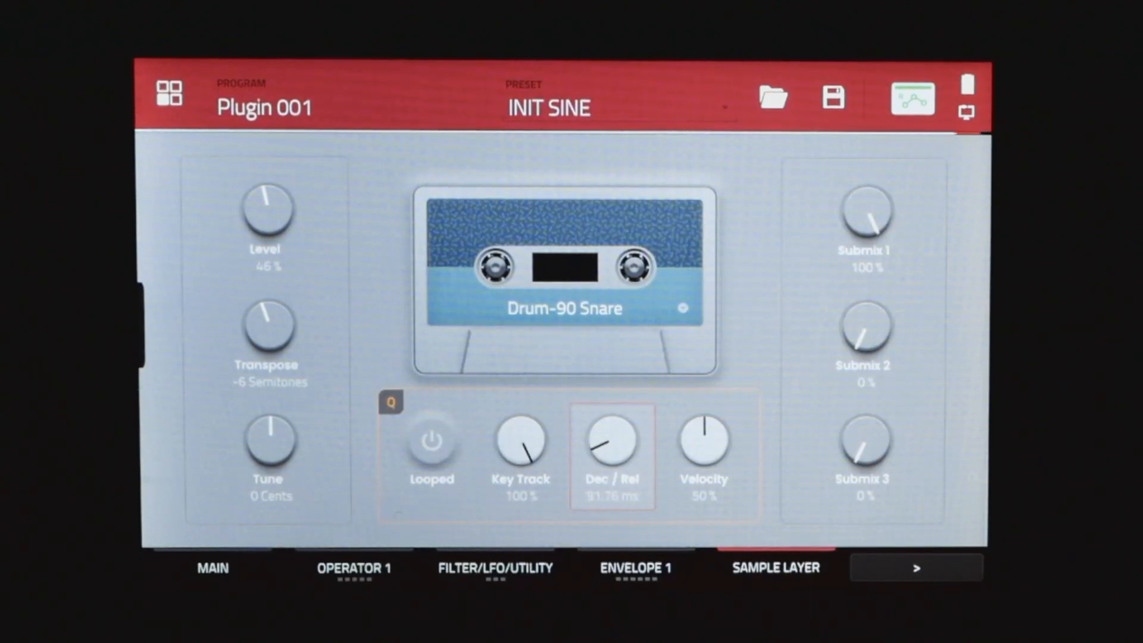
scroll(612, 440, "up", 2)
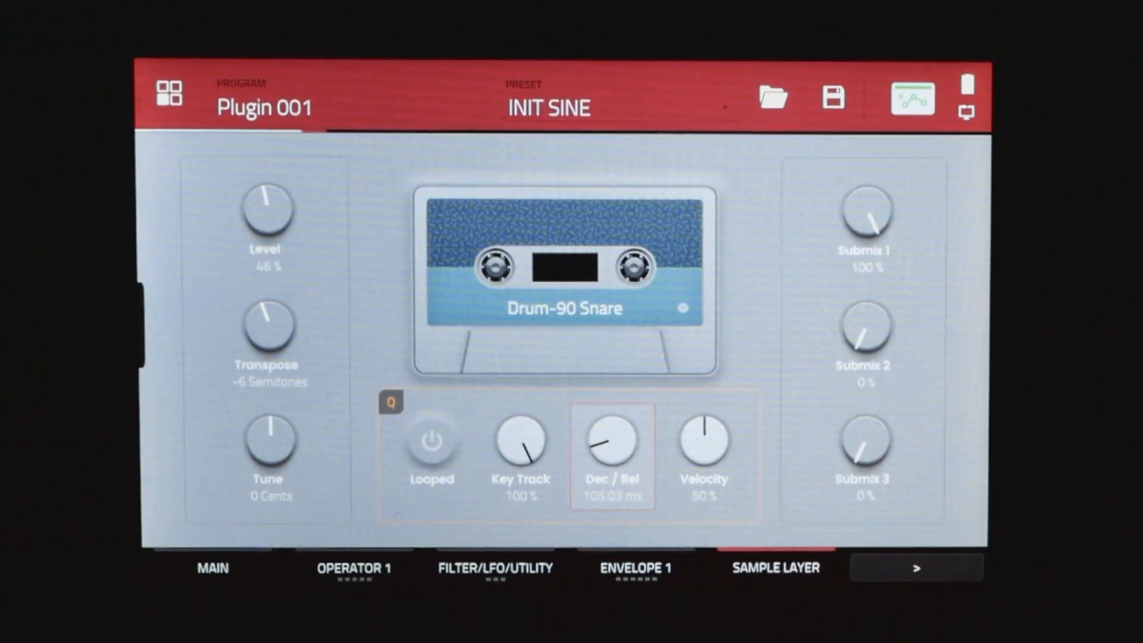
scroll(611, 440, "up", 2)
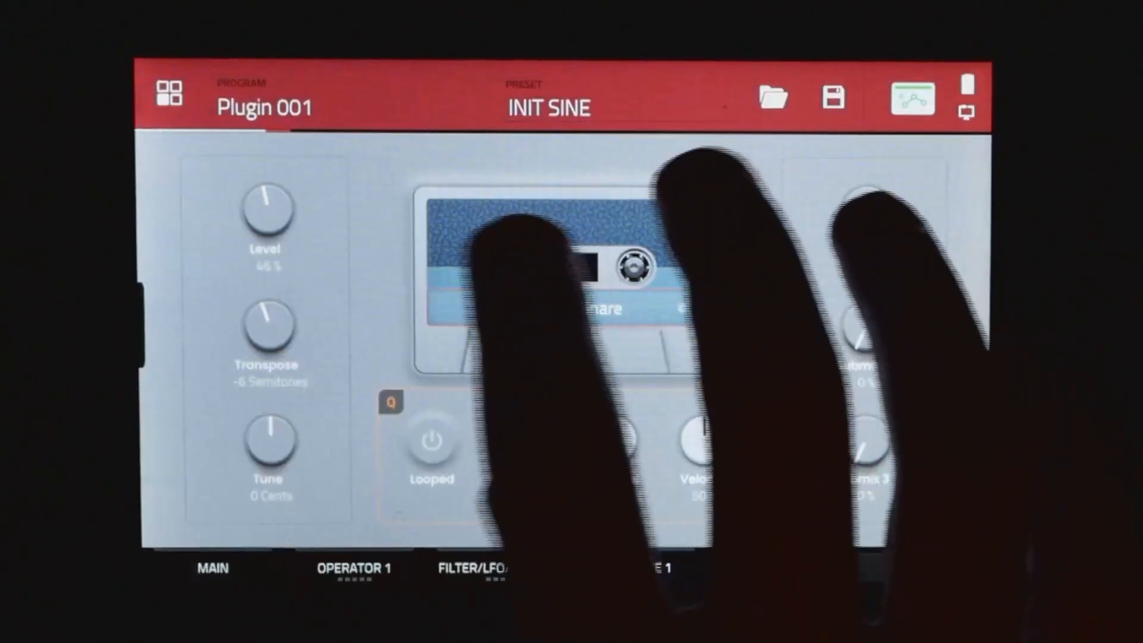
- Replace the sample layer's Drum-90 Snare with the Metallic-Metal 1 sample
left_click(568, 298)
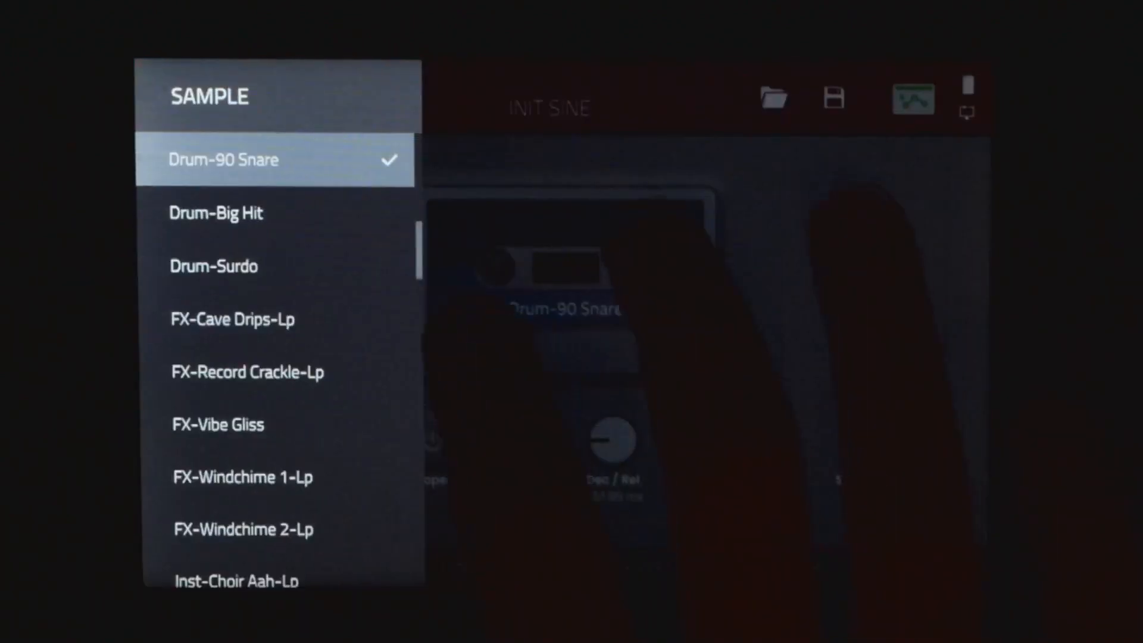
left_click_drag(268, 421, 363, 197)
left_click_drag(241, 493, 208, 322)
left_click_drag(232, 421, 256, 306)
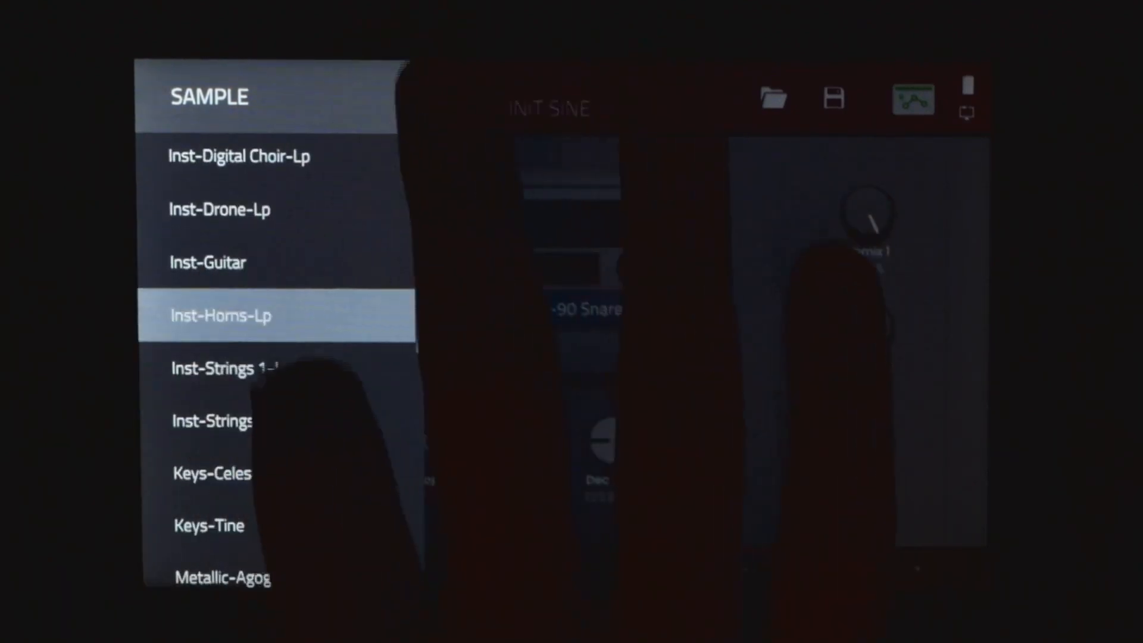
left_click_drag(256, 470, 244, 366)
left_click_drag(250, 441, 280, 250)
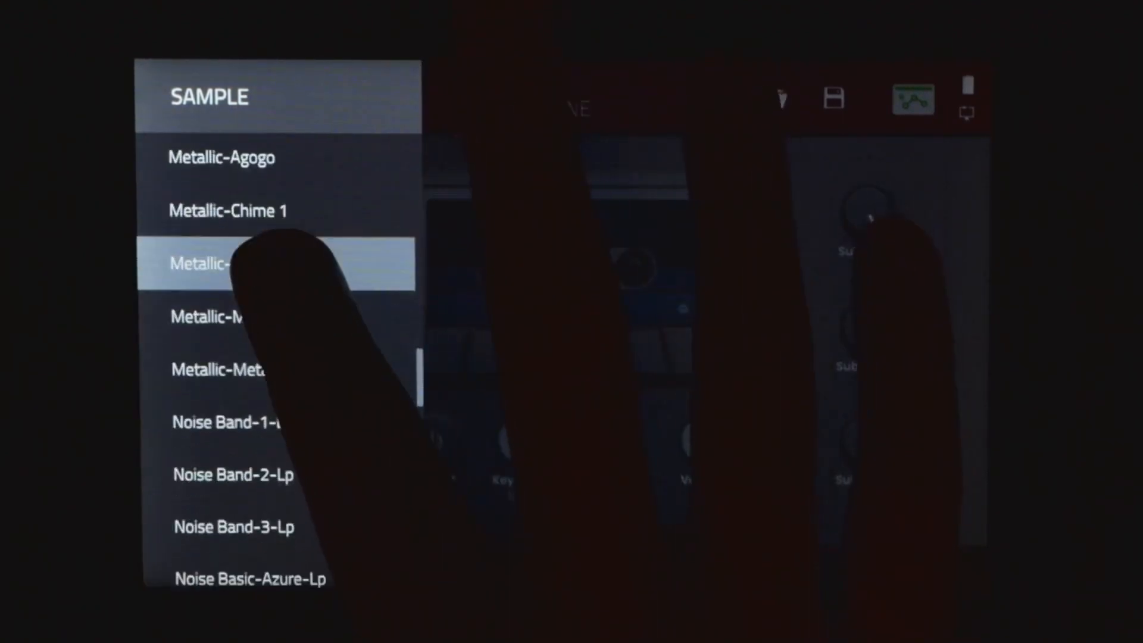
left_click(268, 260)
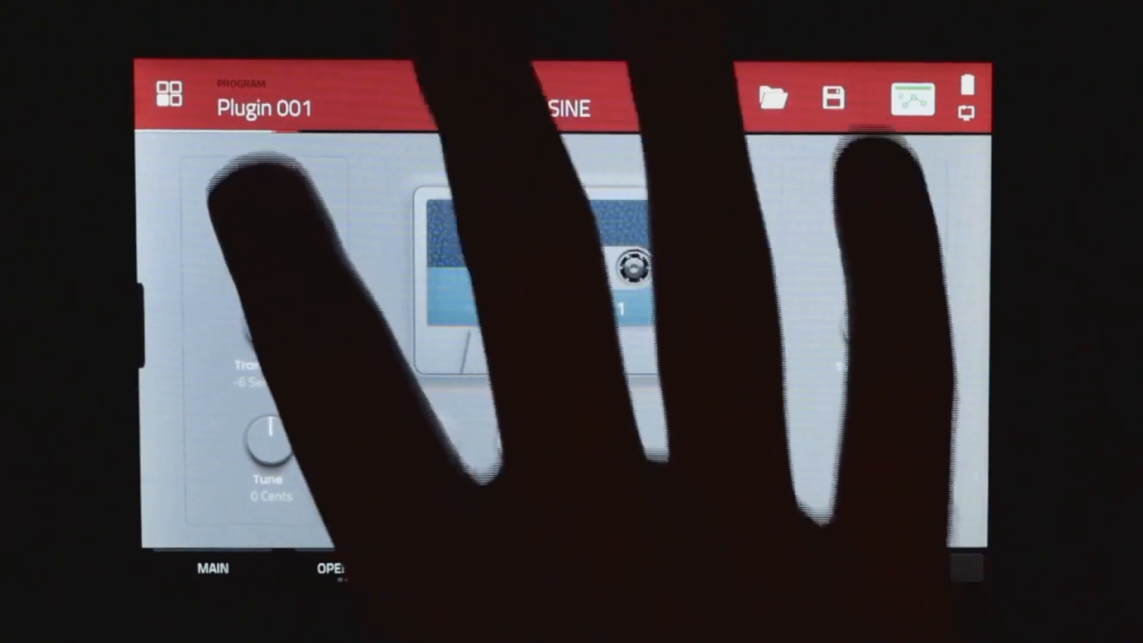
- Try transposing the Metallic-Metal 1 layer to +18 and +15 semitones, and set the transposition to +13 semitones
left_click(268, 334)
scroll(268, 333, "up", 10)
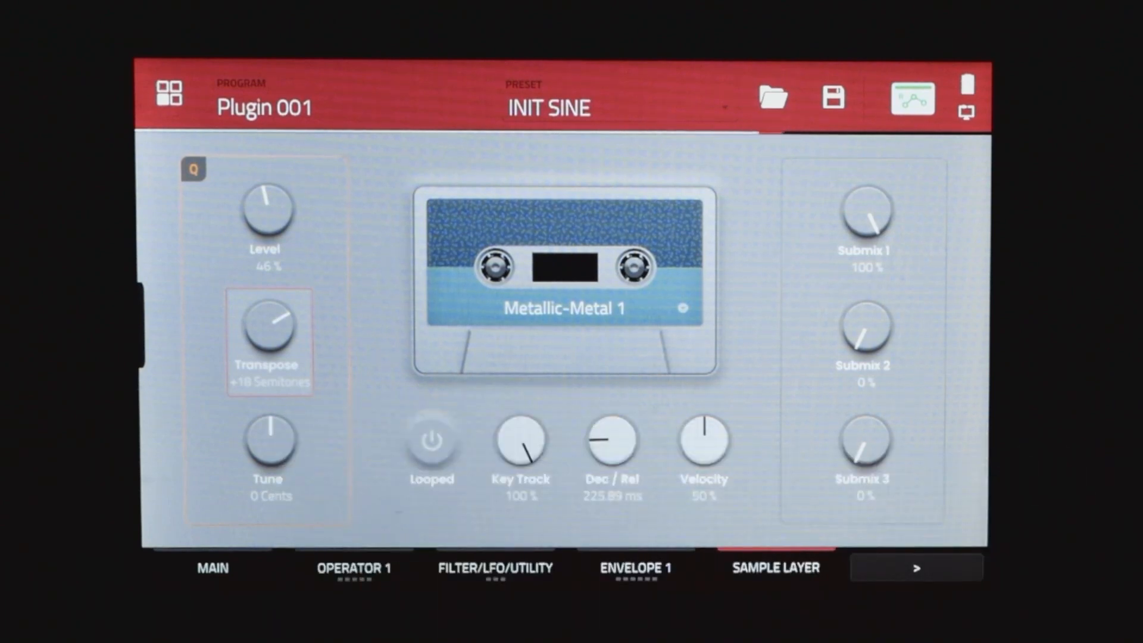
scroll(268, 333, "down", 3)
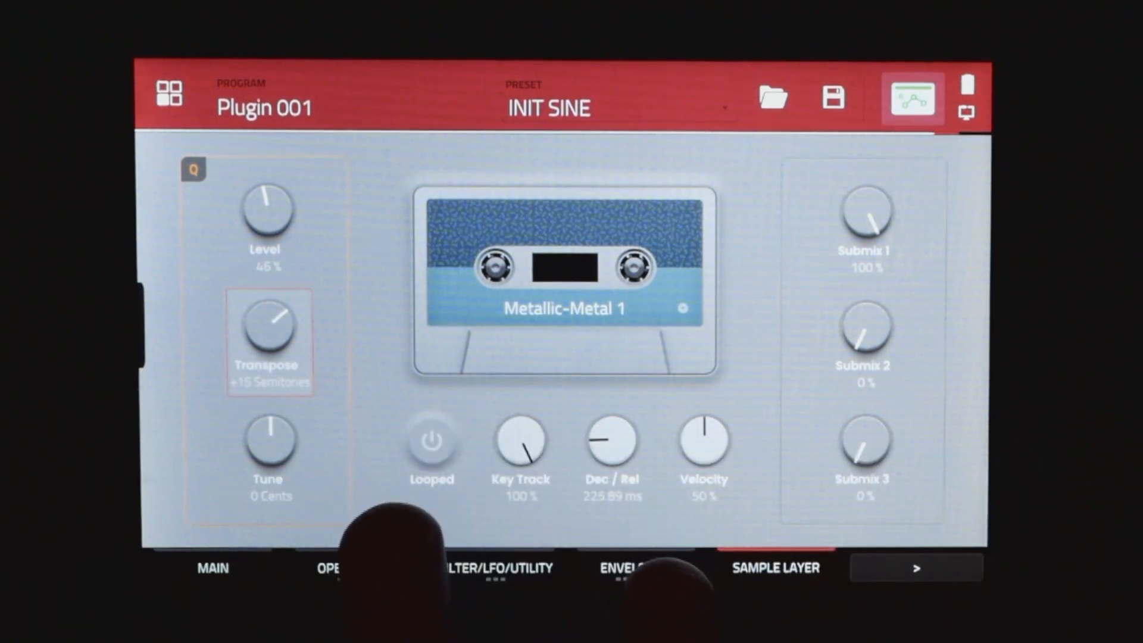
scroll(268, 333, "down", 2)
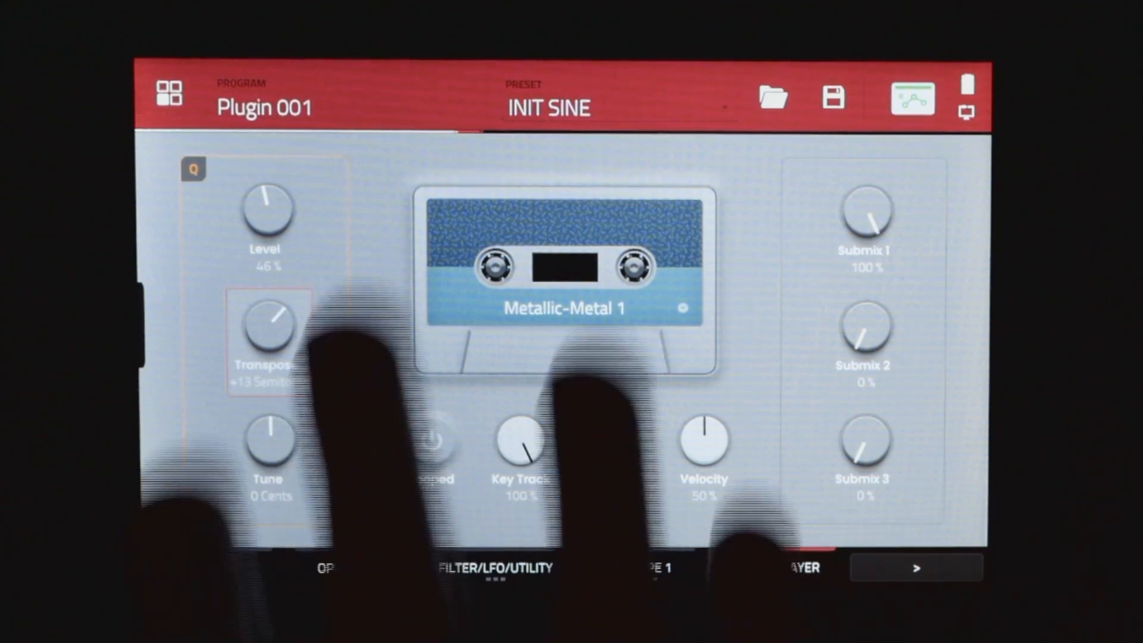
- Set the metallic sample layer's level to 71 % and its transposition to +10 semitones
left_click(268, 226)
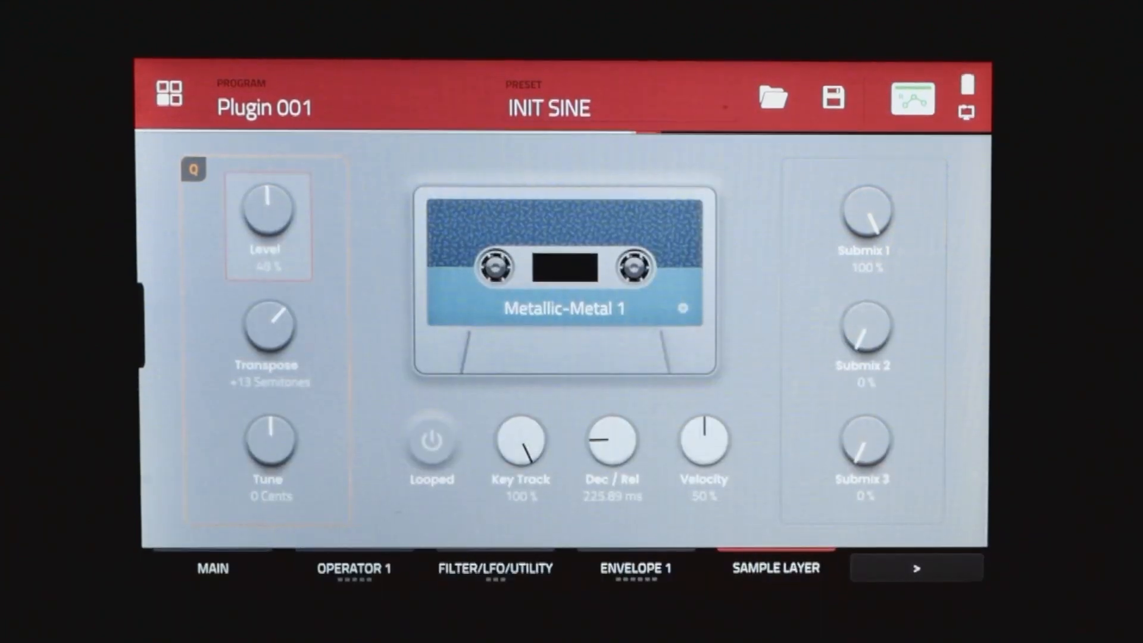
scroll(268, 208, "up", 3)
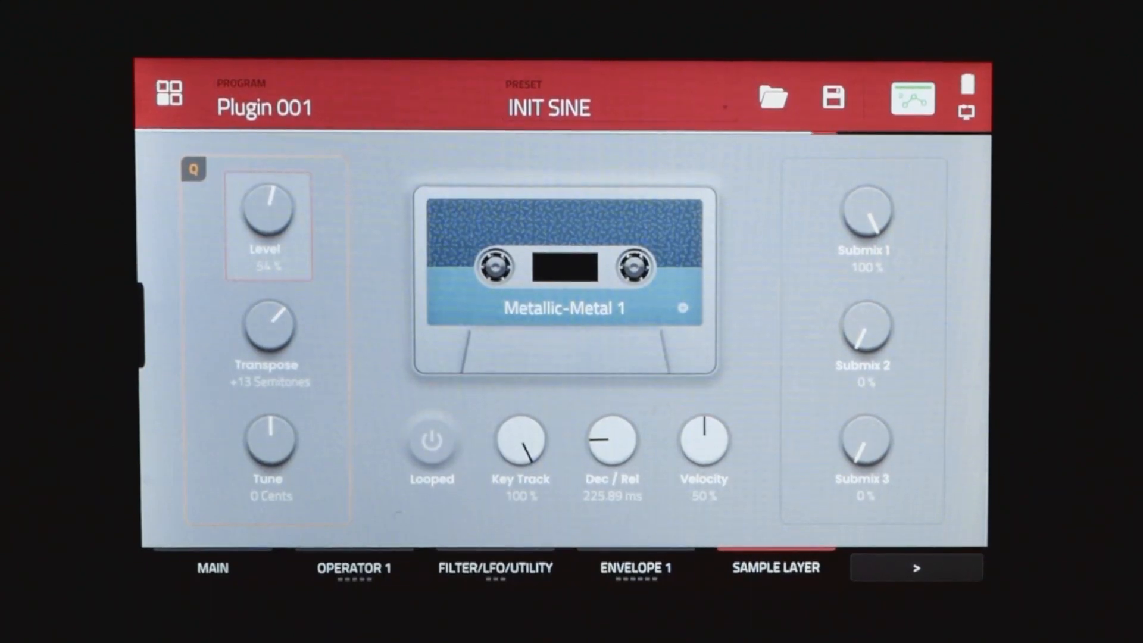
scroll(268, 208, "up", 3)
scroll(268, 208, "up", 3)
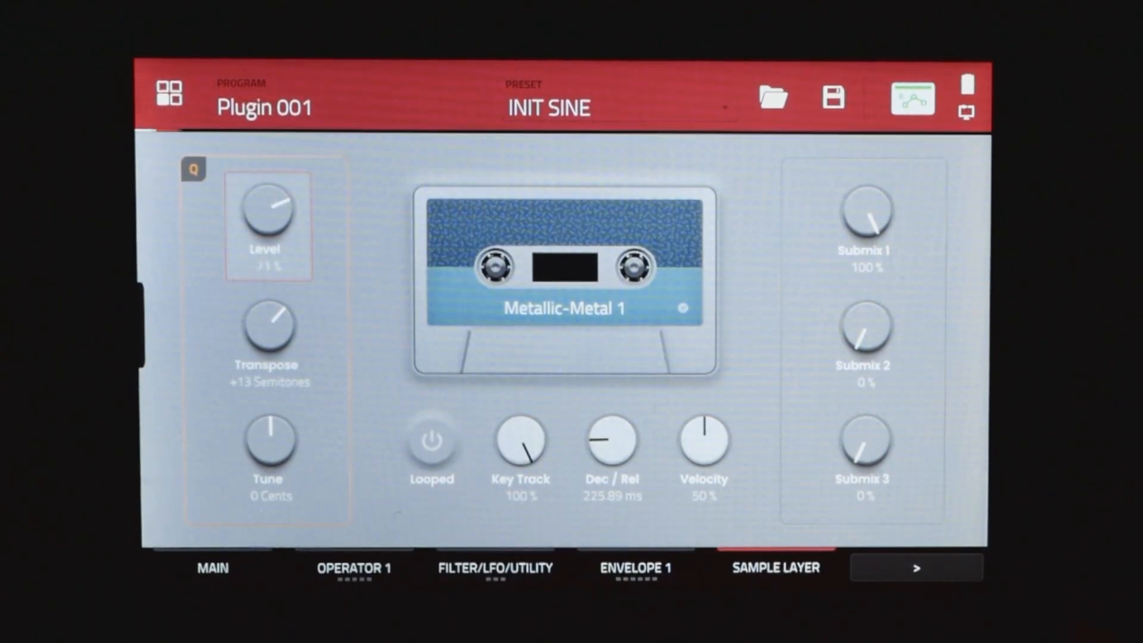
left_click(269, 326)
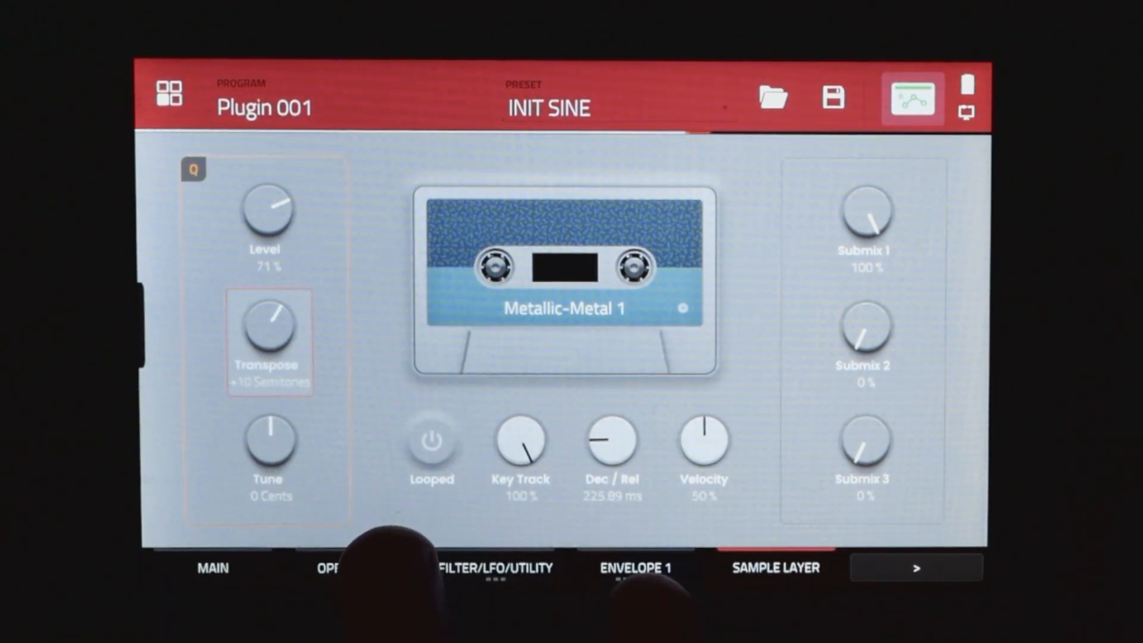
left_click(268, 208)
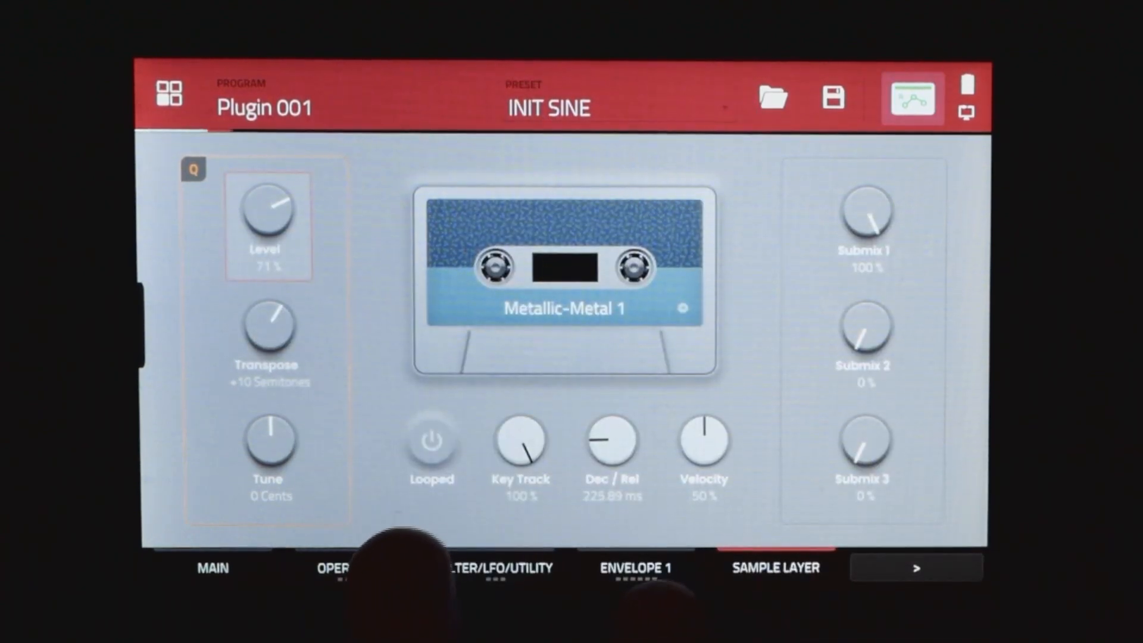
- Shorten the metallic sample layer's decay/release and raise its level to 100 %
left_click(612, 453)
scroll(611, 452, "down", 2)
scroll(612, 452, "down", 4)
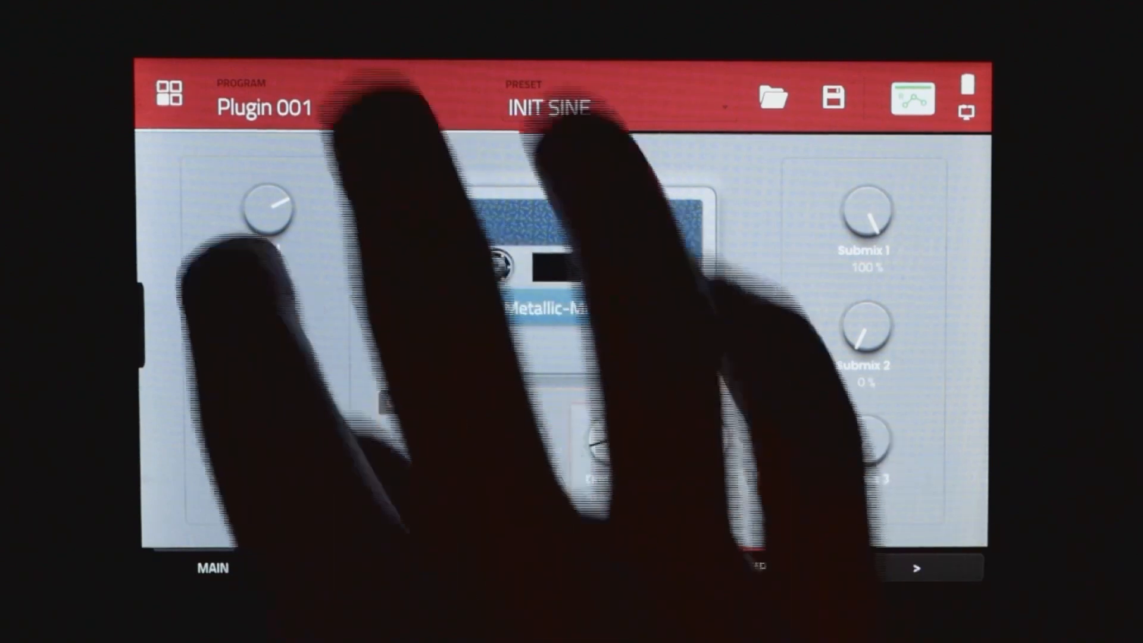
left_click_drag(268, 227, 268, 185)
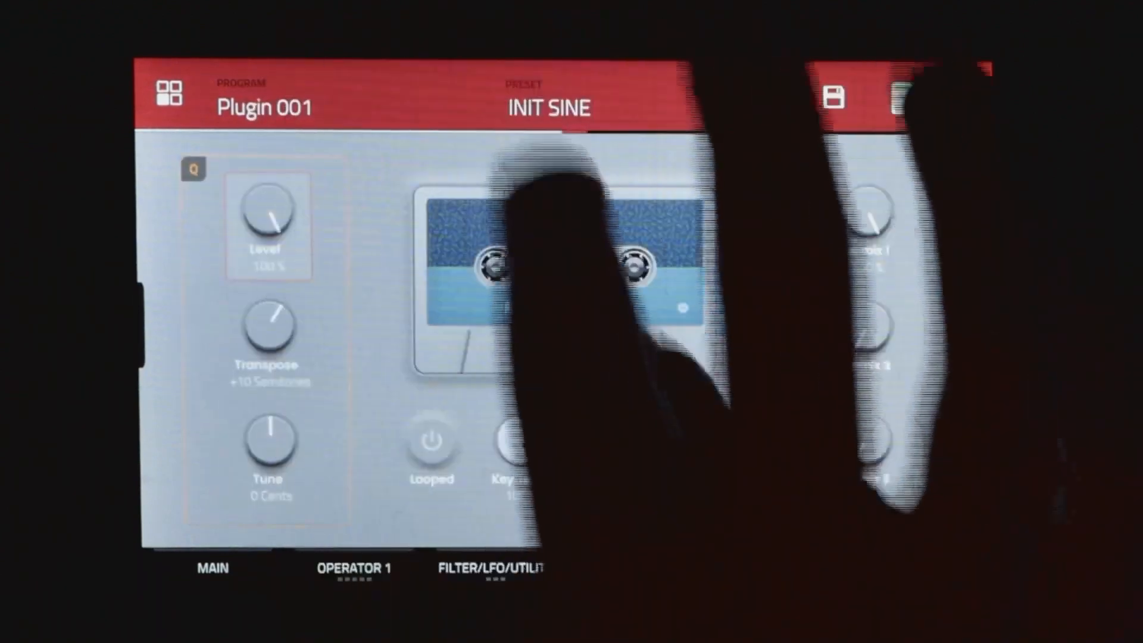
- Try decay/release times of 68.20, 91.38 and 514.81 ms on the sample layer, and set it to 186.37 ms
left_click(612, 453)
scroll(611, 452, "down", 3)
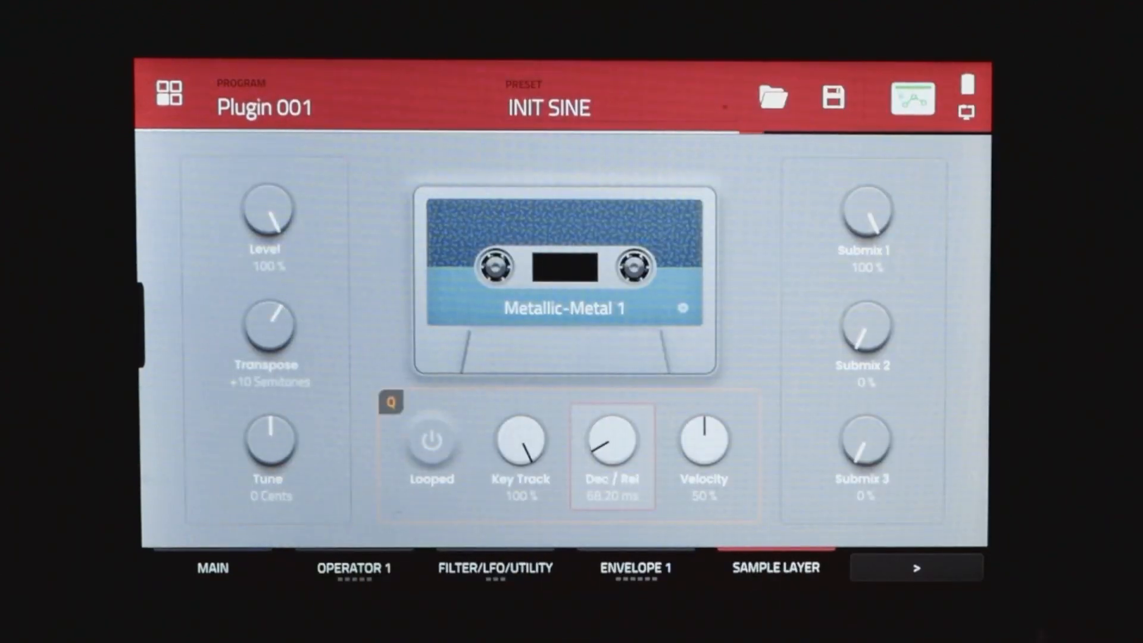
scroll(612, 452, "up", 2)
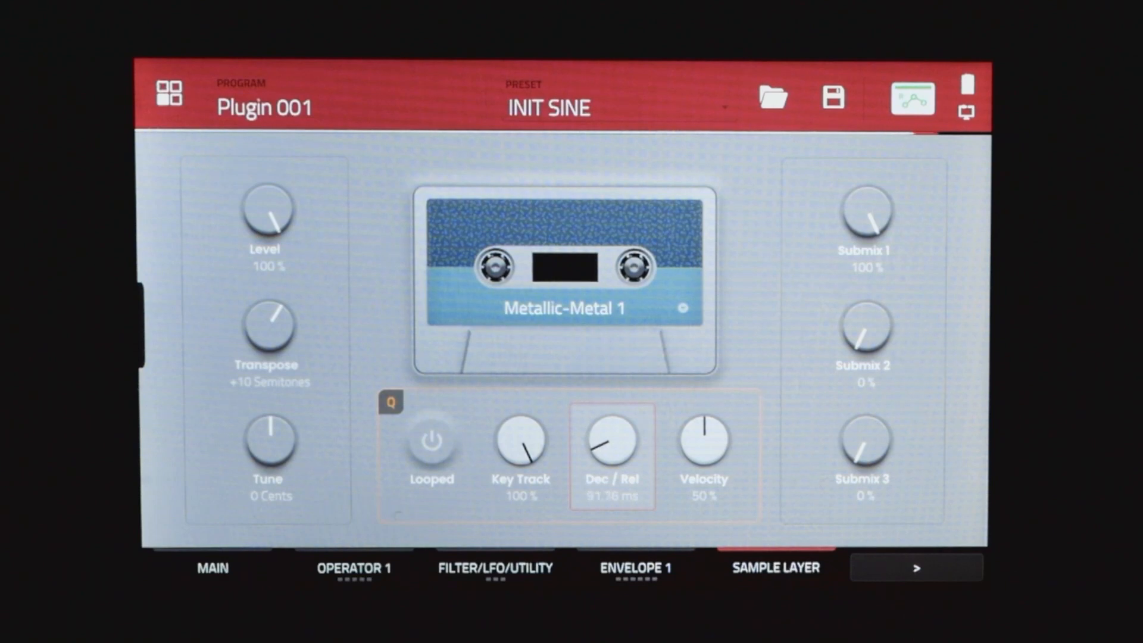
scroll(612, 452, "up", 5)
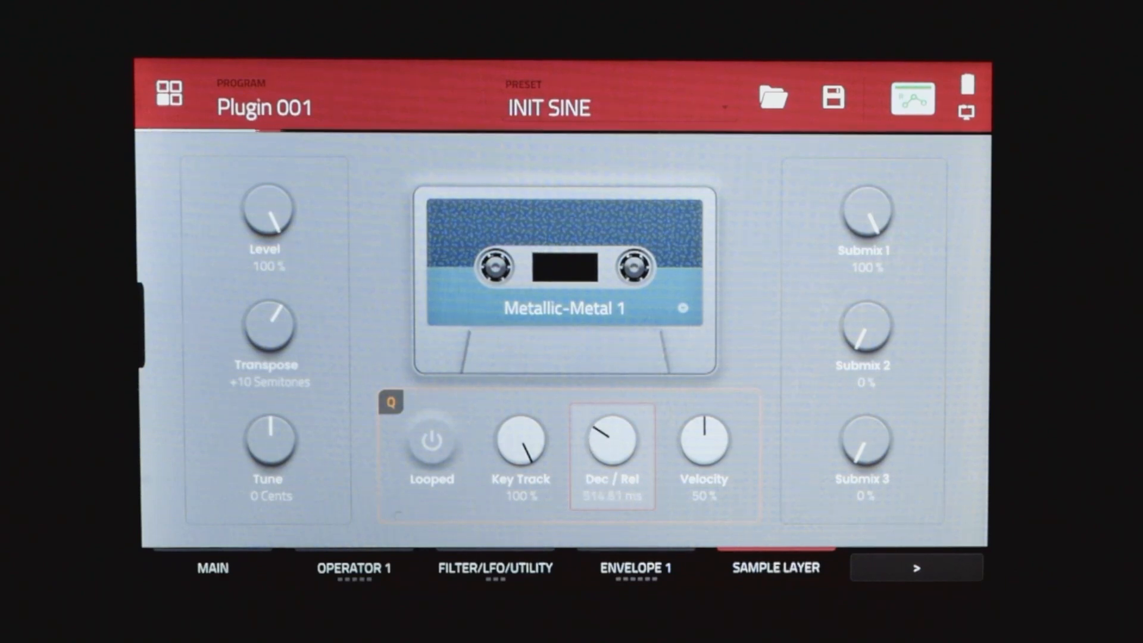
scroll(611, 452, "down", 4)
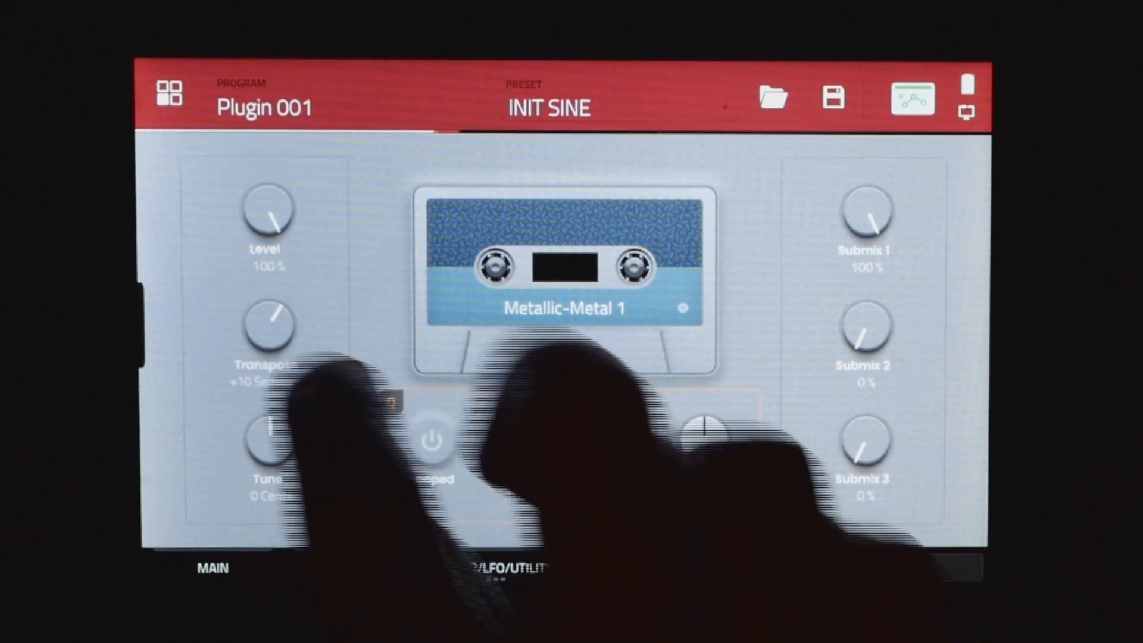
- Try transposing the sample layer to -10, 0 and +2 semitones, and set it to -2 semitones
left_click(269, 339)
scroll(269, 324, "down", 20)
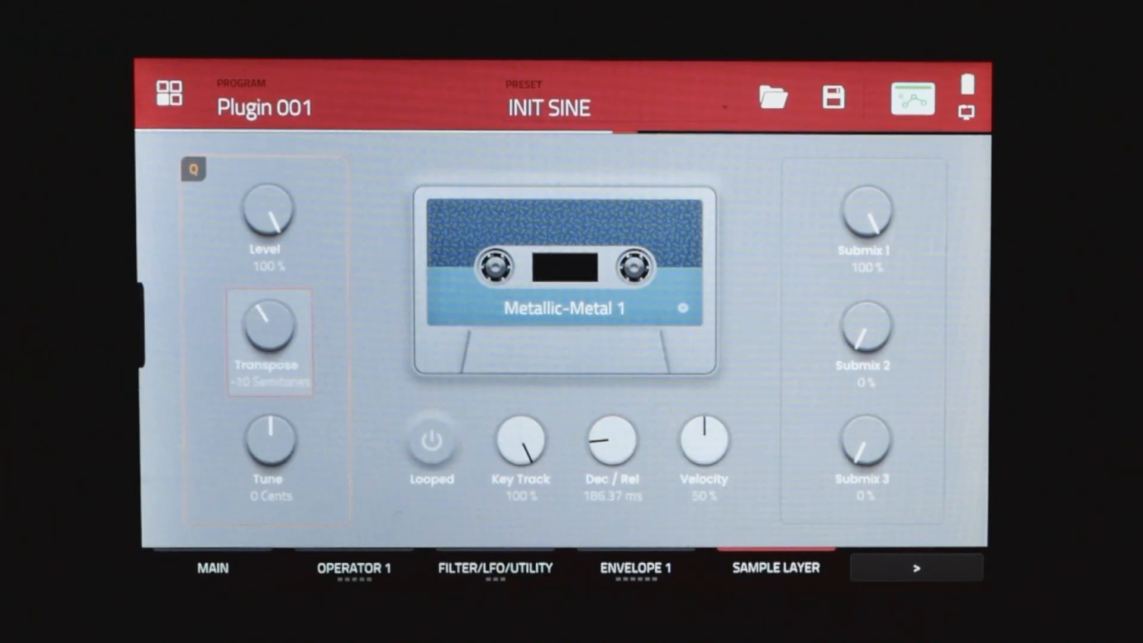
scroll(268, 325, "up", 10)
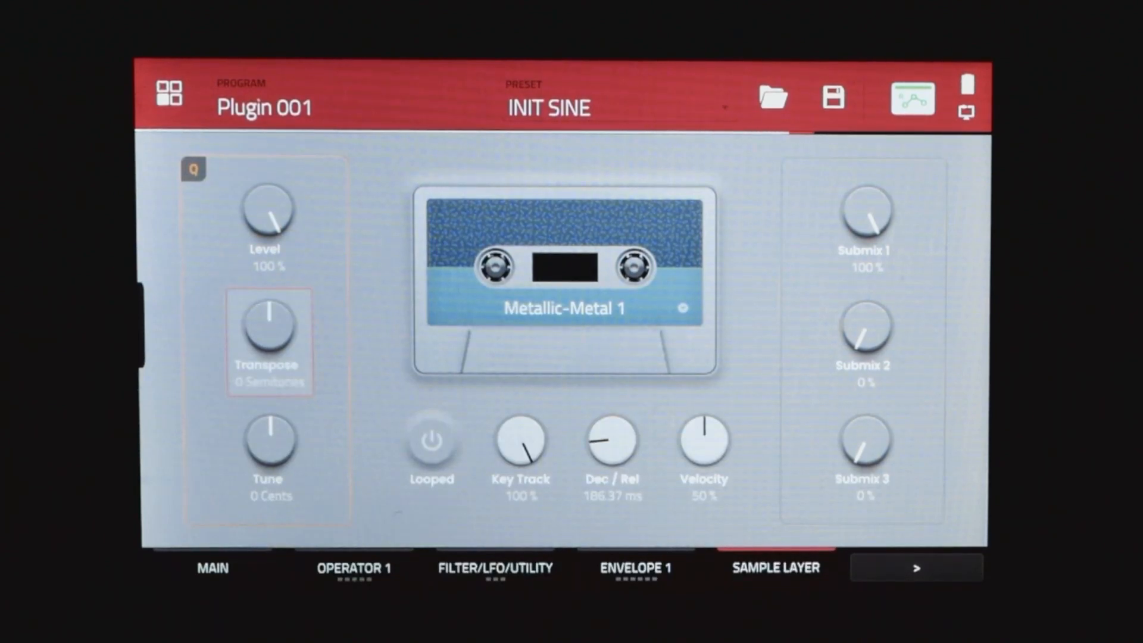
scroll(269, 325, "up", 2)
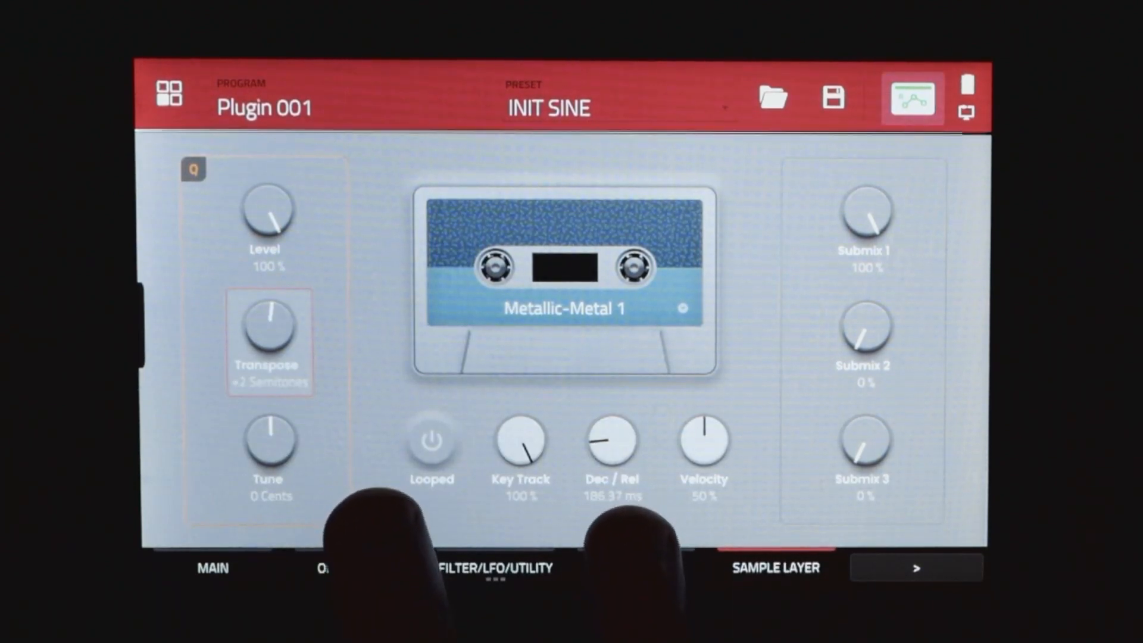
scroll(268, 324, "down", 4)
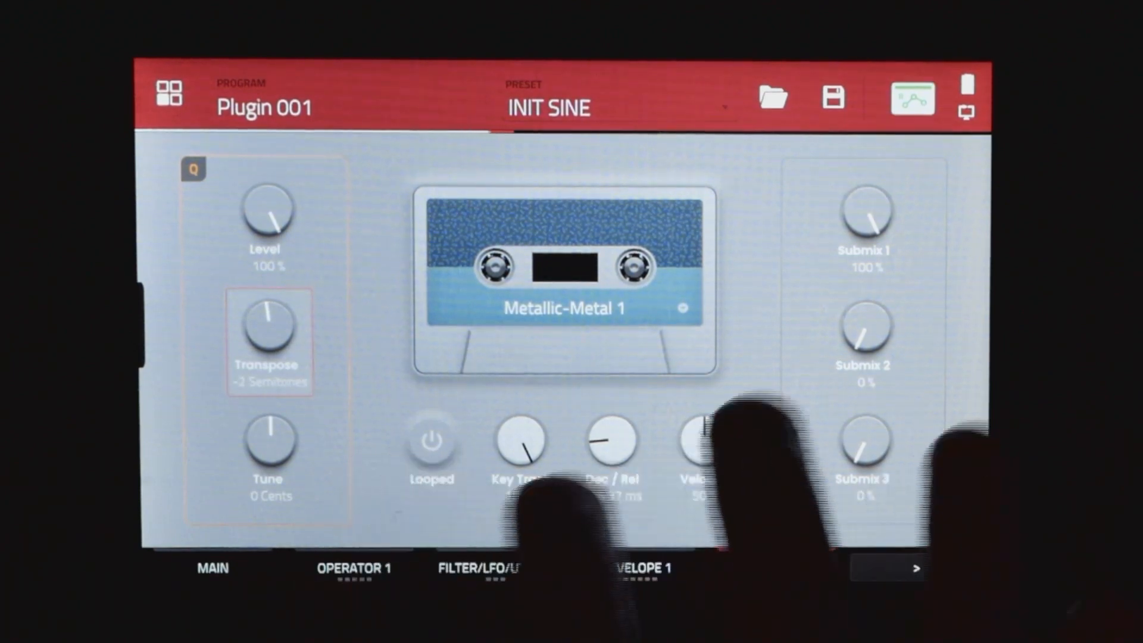
- Set the sample layer's decay/release to 269.40 ms and its transposition to -3 semitones
left_click(612, 440)
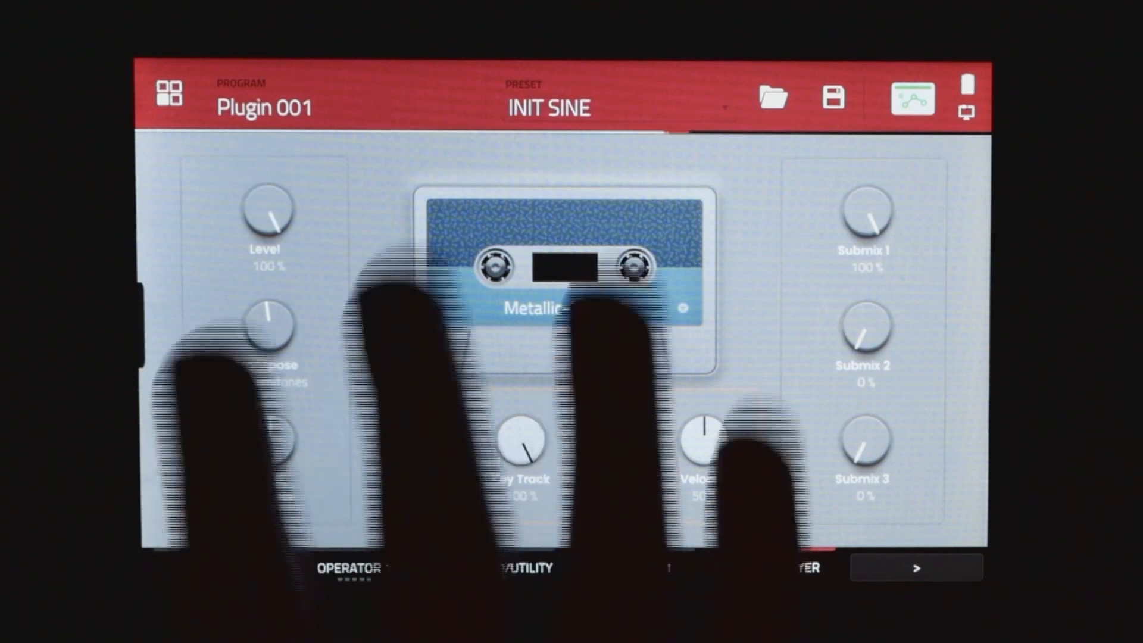
left_click(269, 344)
scroll(269, 324, "down", 1)
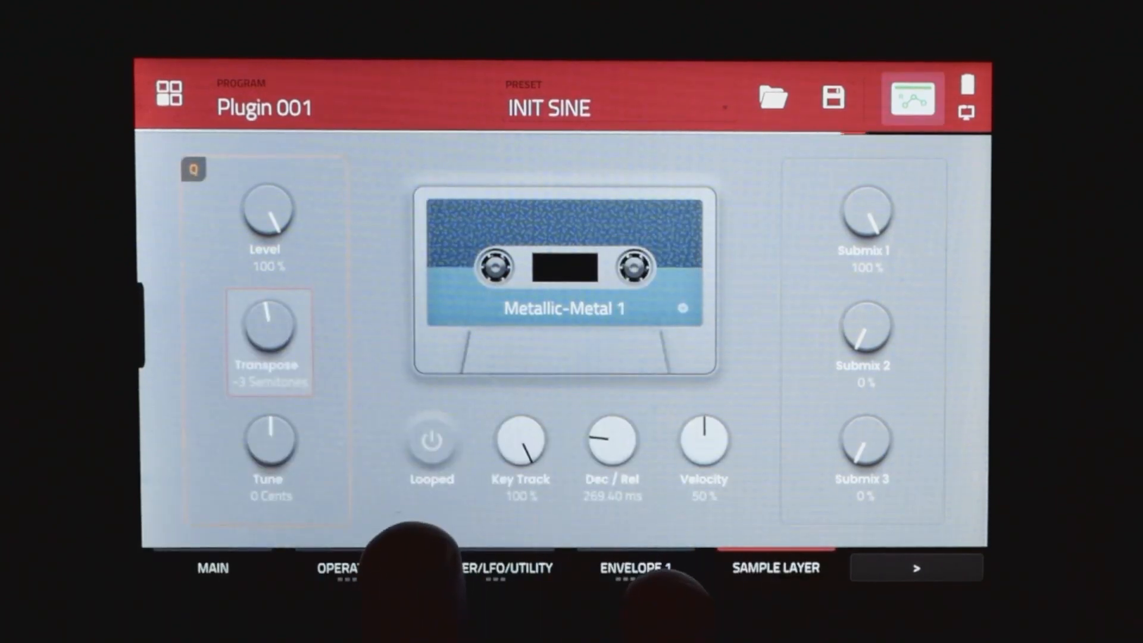
scroll(269, 324, "up", 1)
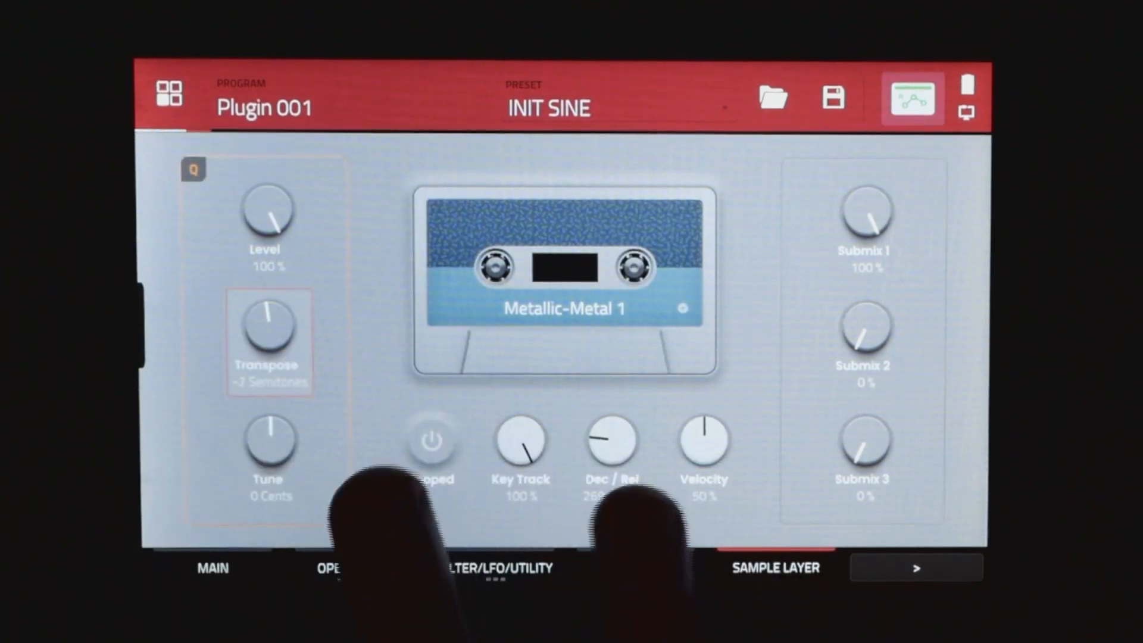
scroll(269, 324, "up", 2)
scroll(269, 325, "down", 3)
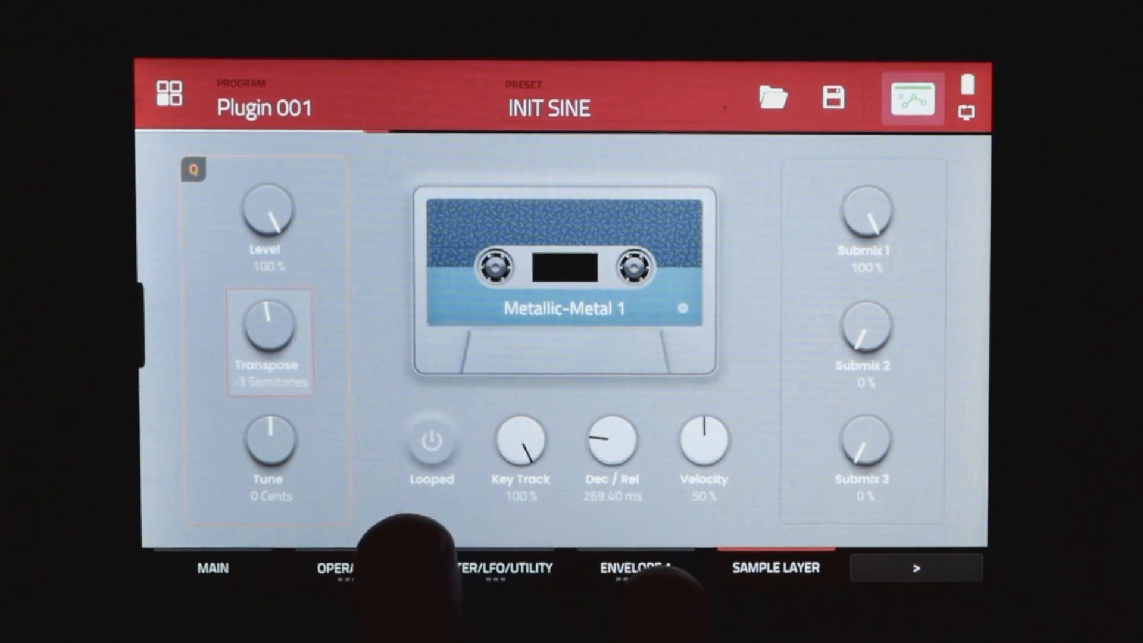
- Raise the metallic sample layer's fine tuning to +10 cents
left_click(271, 455)
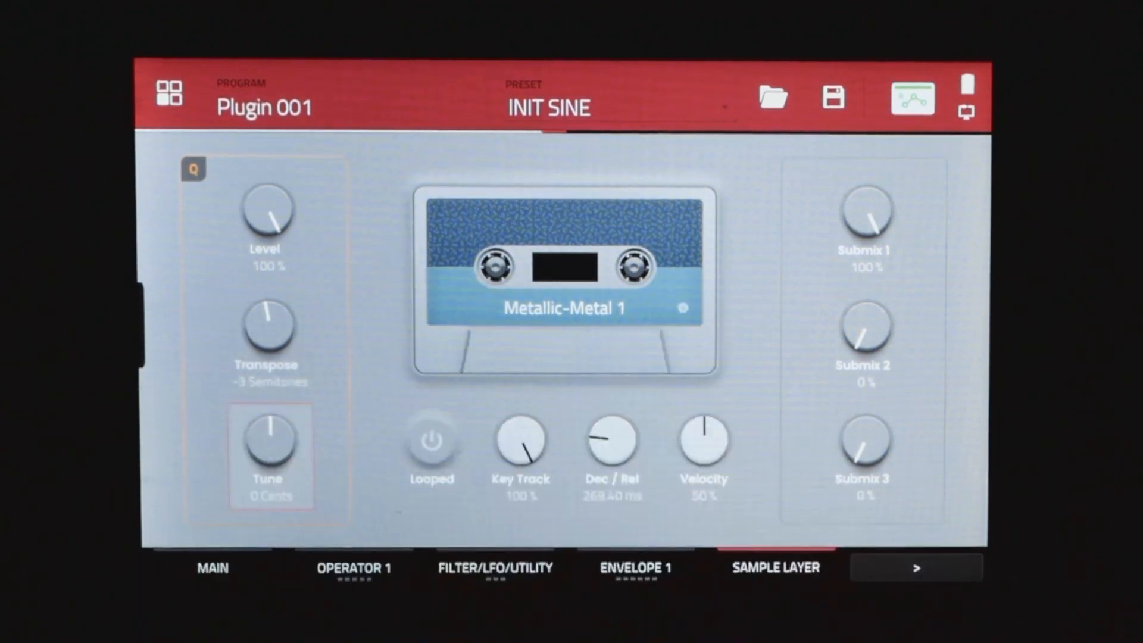
scroll(270, 441, "up", 10)
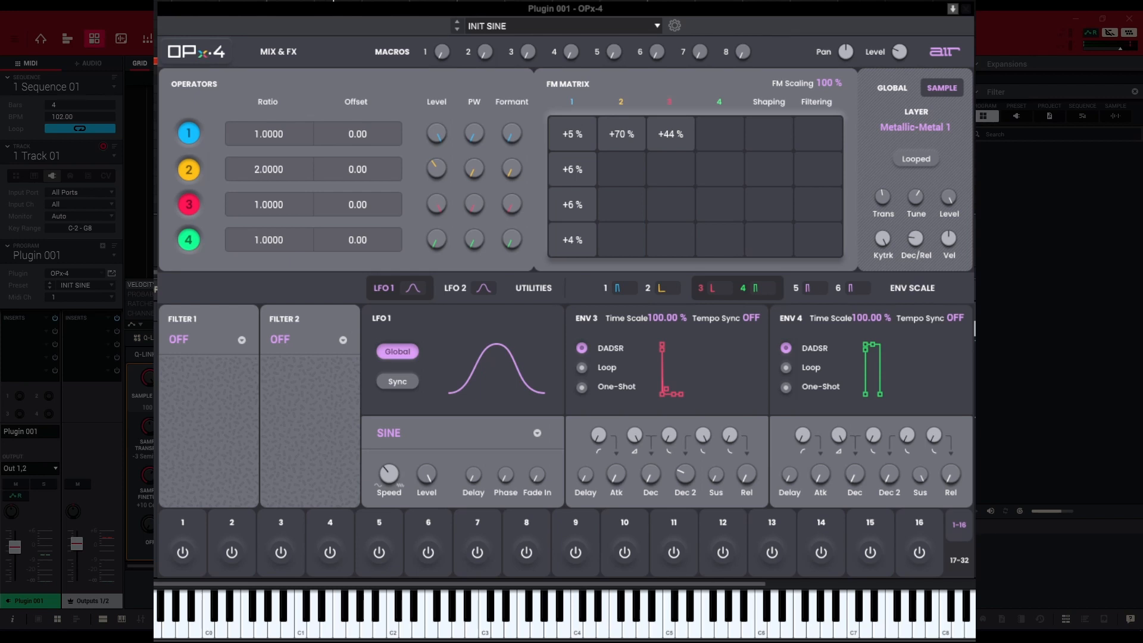
- Set Filter 1 to the LP4 type and lower its cutoff to 1.07 kHz
left_click(213, 338)
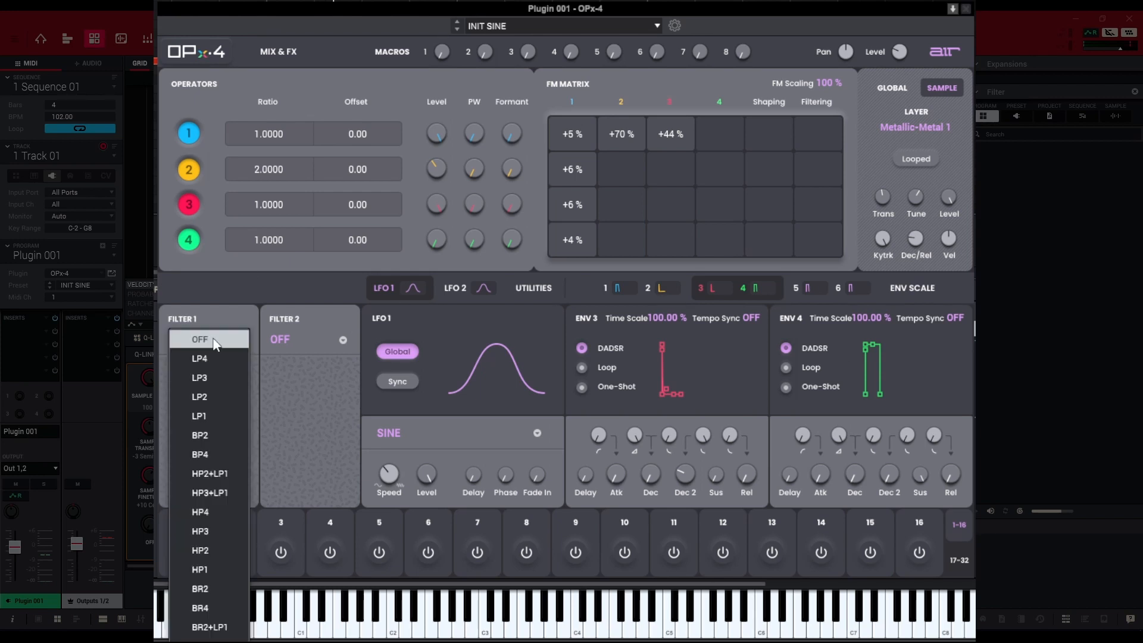
left_click(209, 352)
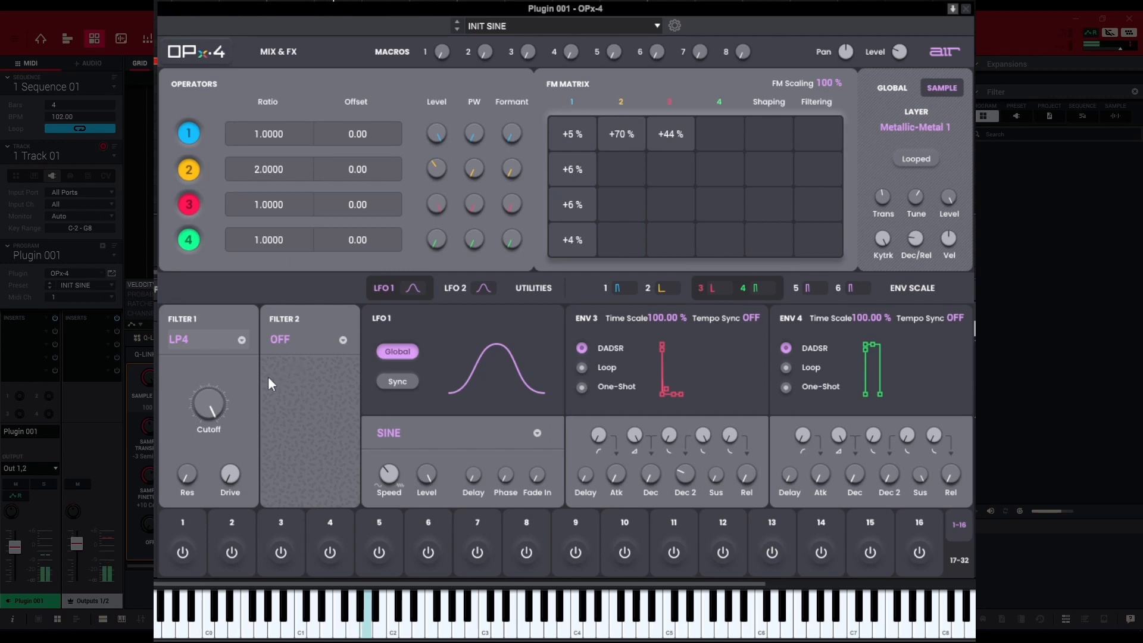
mouse_move(211, 406)
left_mouse_down()
mouse_move(211, 381)
mouse_move(211, 396)
left_mouse_up()
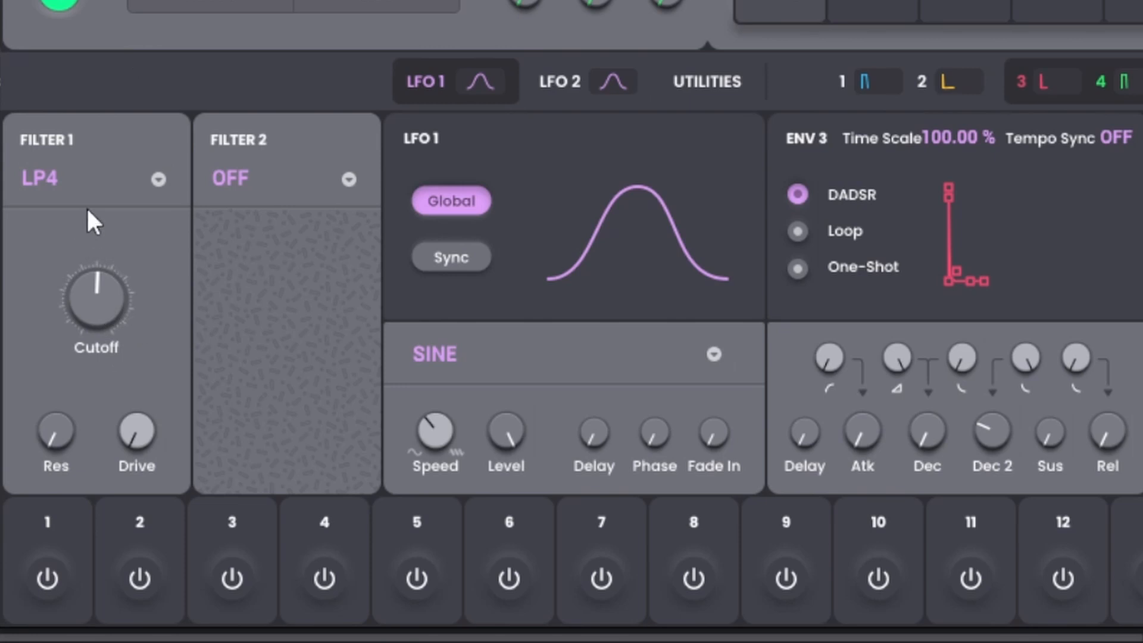
- Activate modulation slot 1 and route Env2 to Cutoff1
left_click(80, 527)
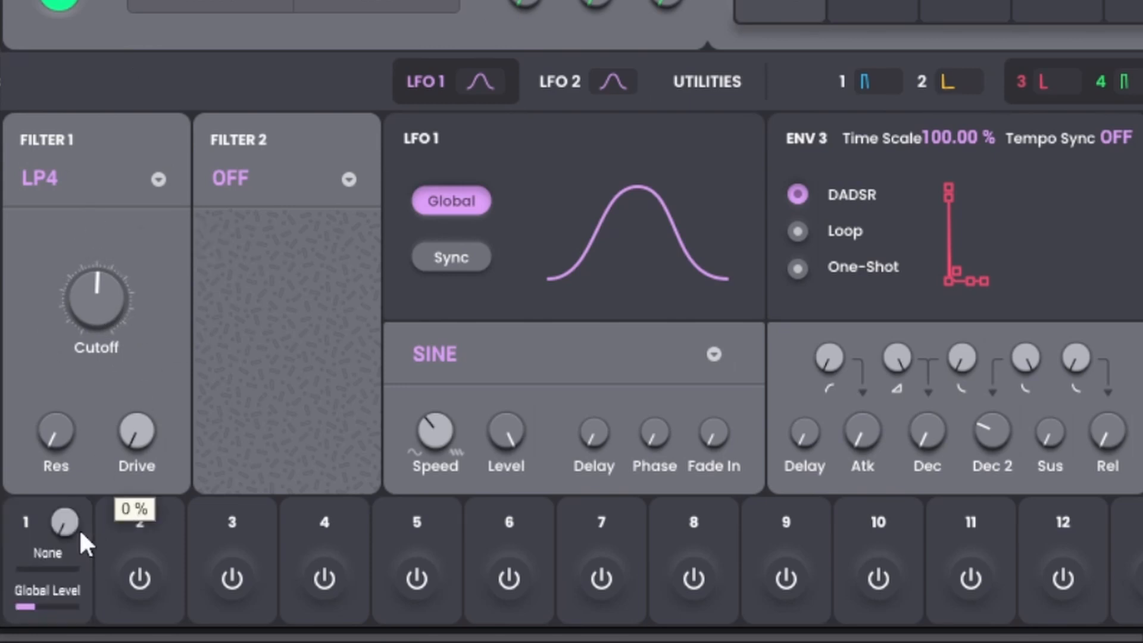
left_click(983, 84)
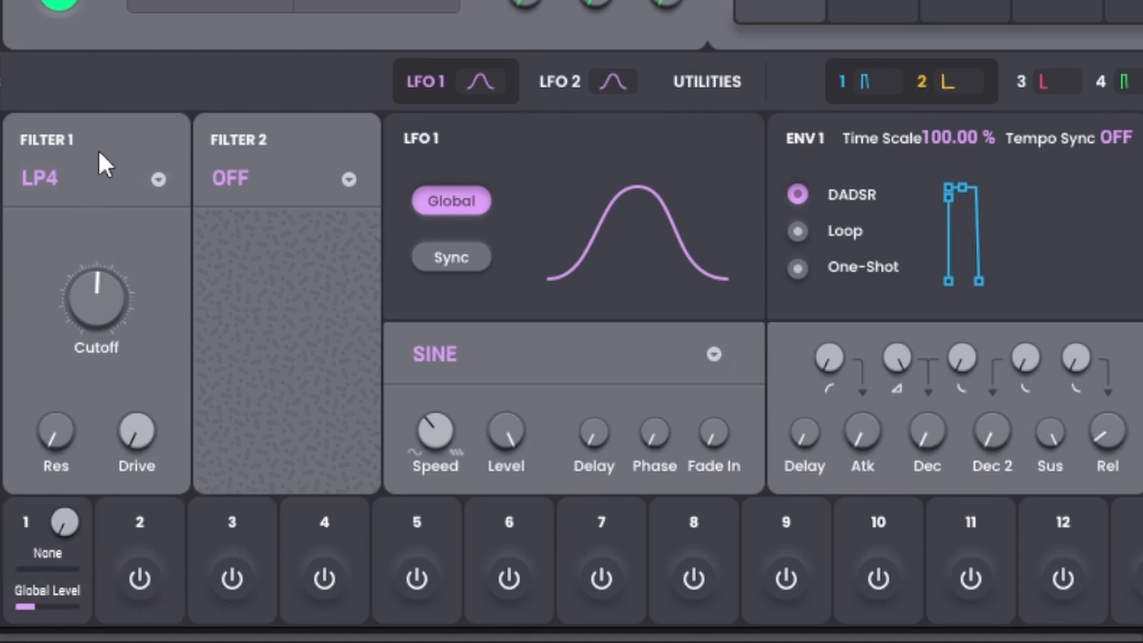
left_click(62, 547)
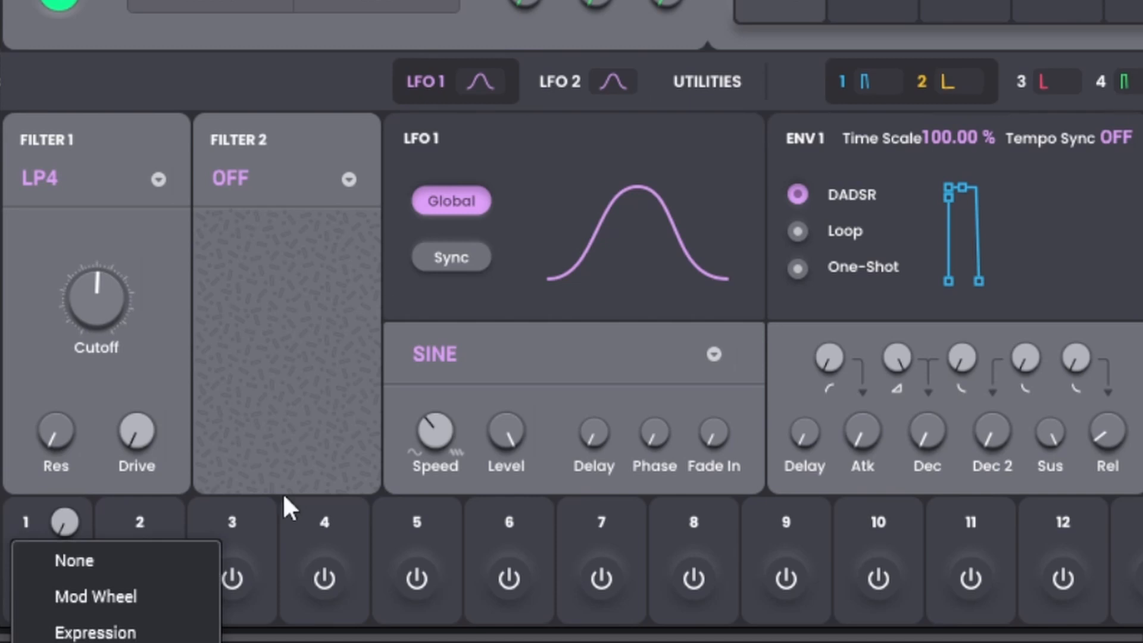
scroll(119, 446, "down", 5)
left_click(41, 266)
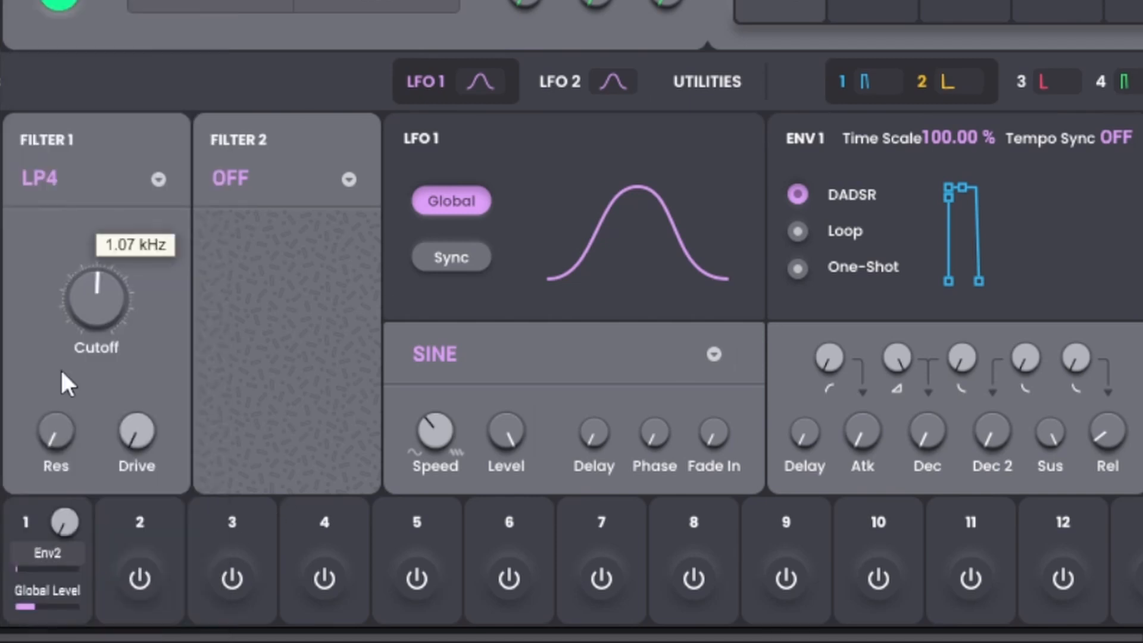
left_click(51, 602)
scroll(176, 599, "down", 5)
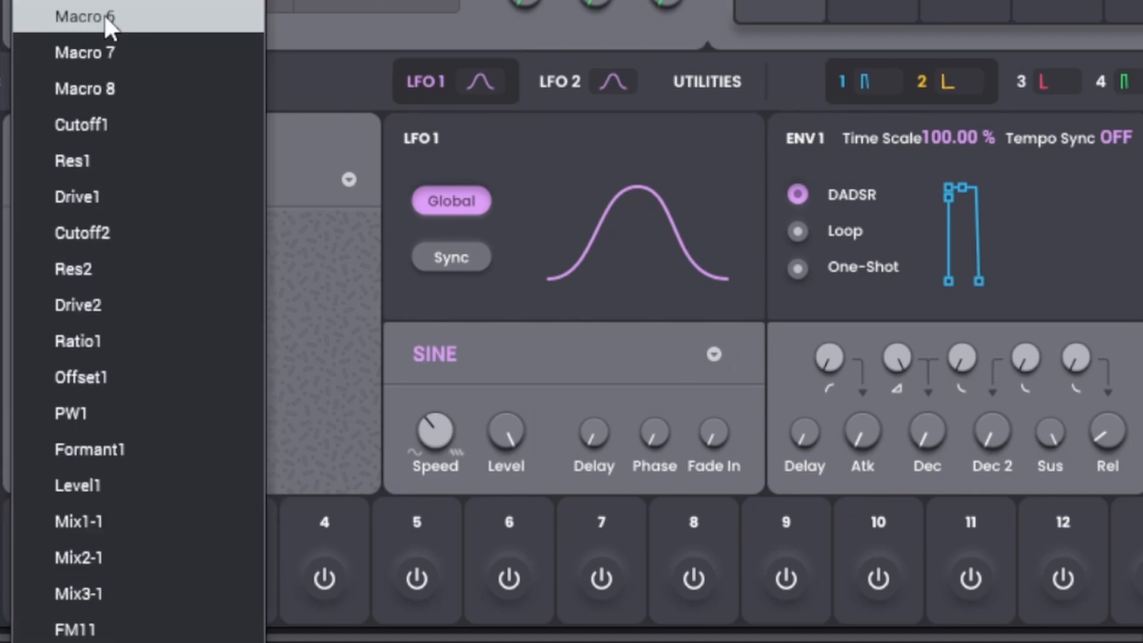
left_click(104, 130)
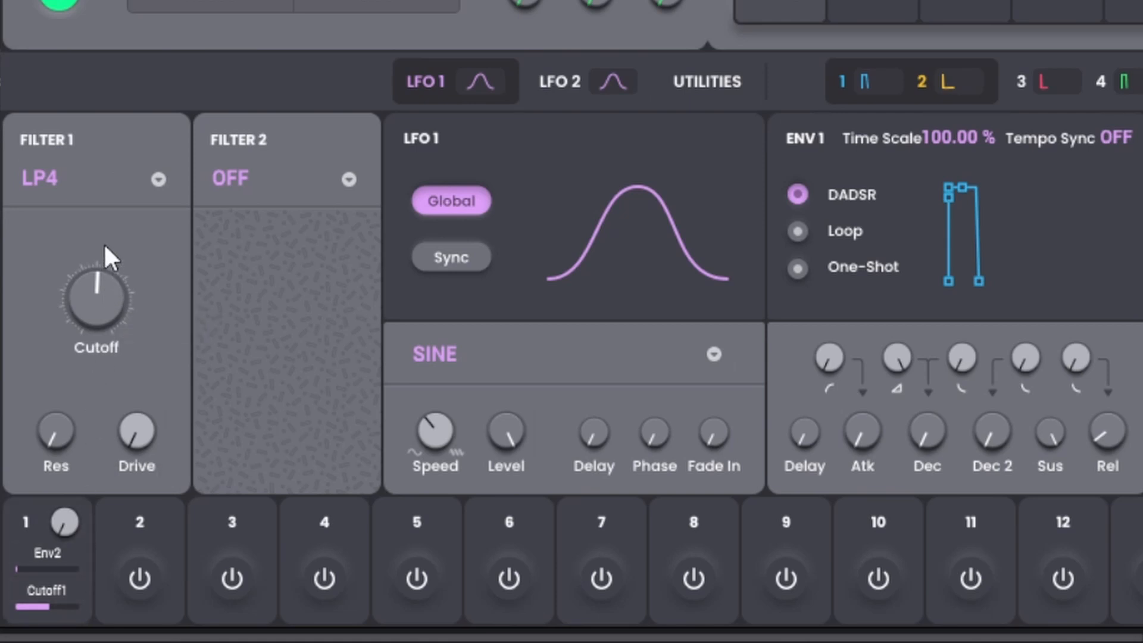
- Try a modulation amount of 53 % for slot 1, and set it to 42 %
mouse_move(86, 288)
left_click_drag(64, 522, 64, 493)
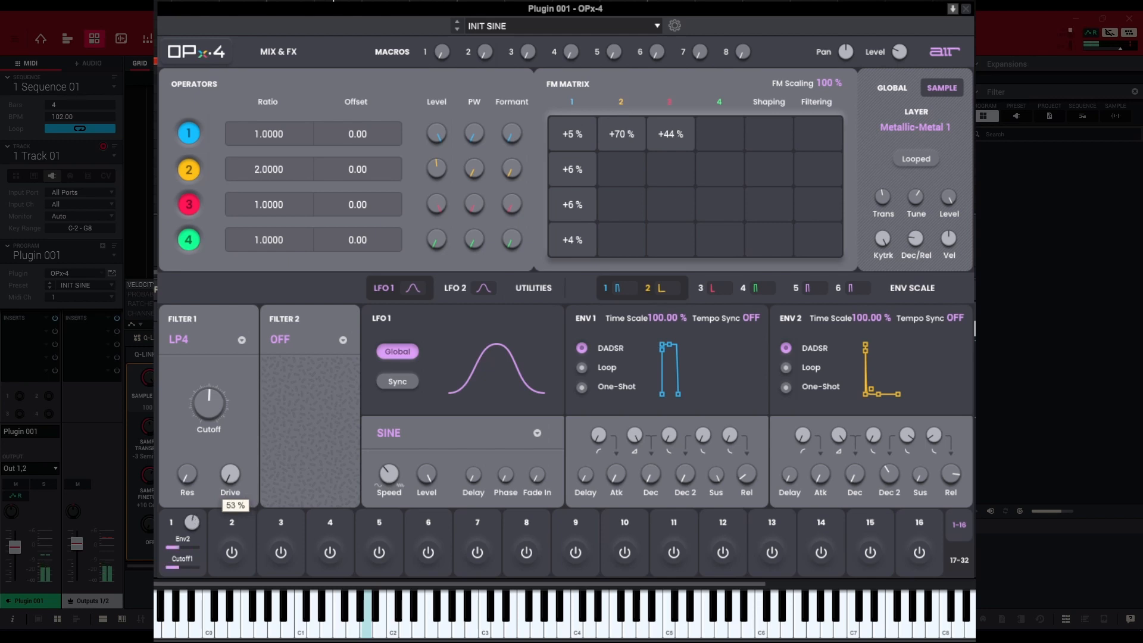
left_click_drag(192, 522, 192, 529)
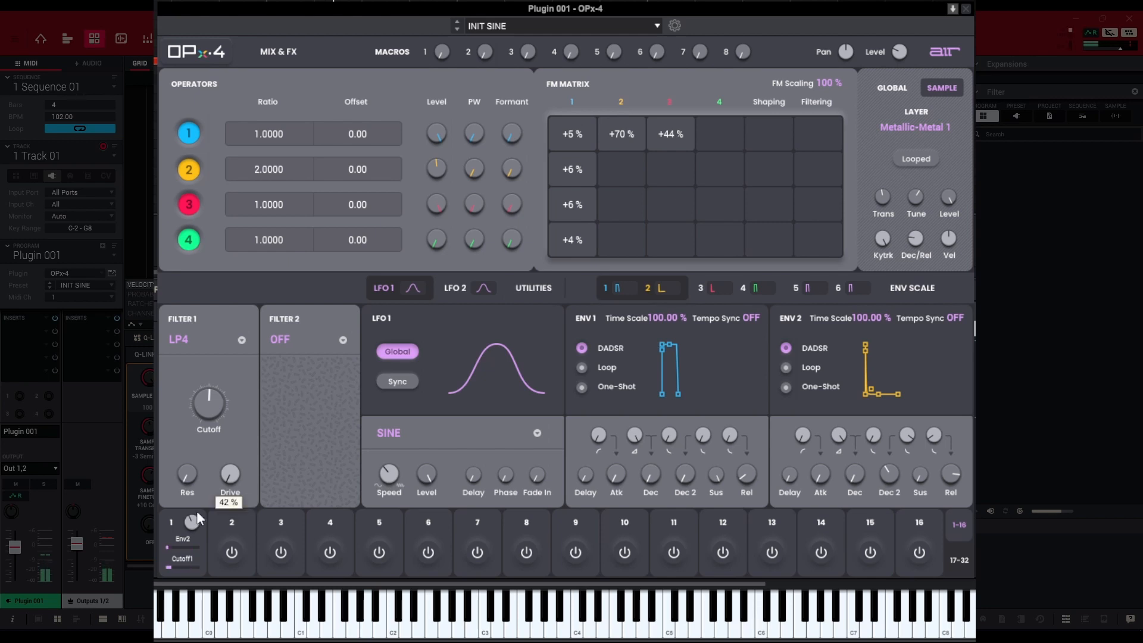
- Try Filter 1's cutoff at 2.89 kHz and 555 Hz, set it slightly below mid-position, and lengthen Envelope 2's second decay
mouse_move(210, 416)
left_mouse_down()
mouse_move(210, 400)
mouse_move(205, 424)
left_mouse_up()
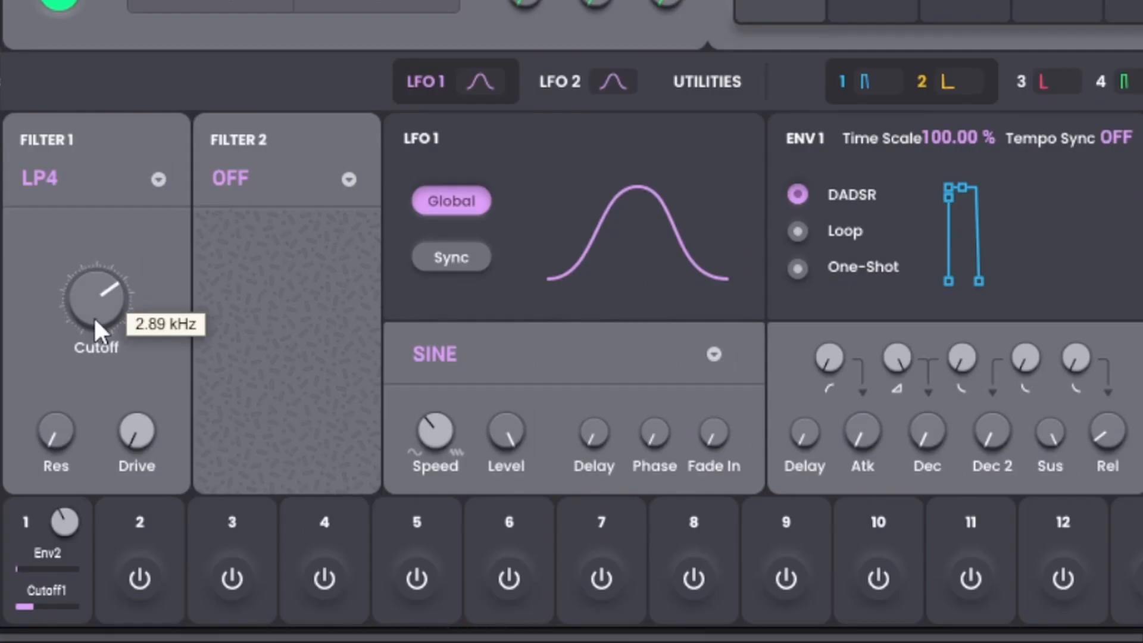
left_click_drag(94, 316, 94, 402)
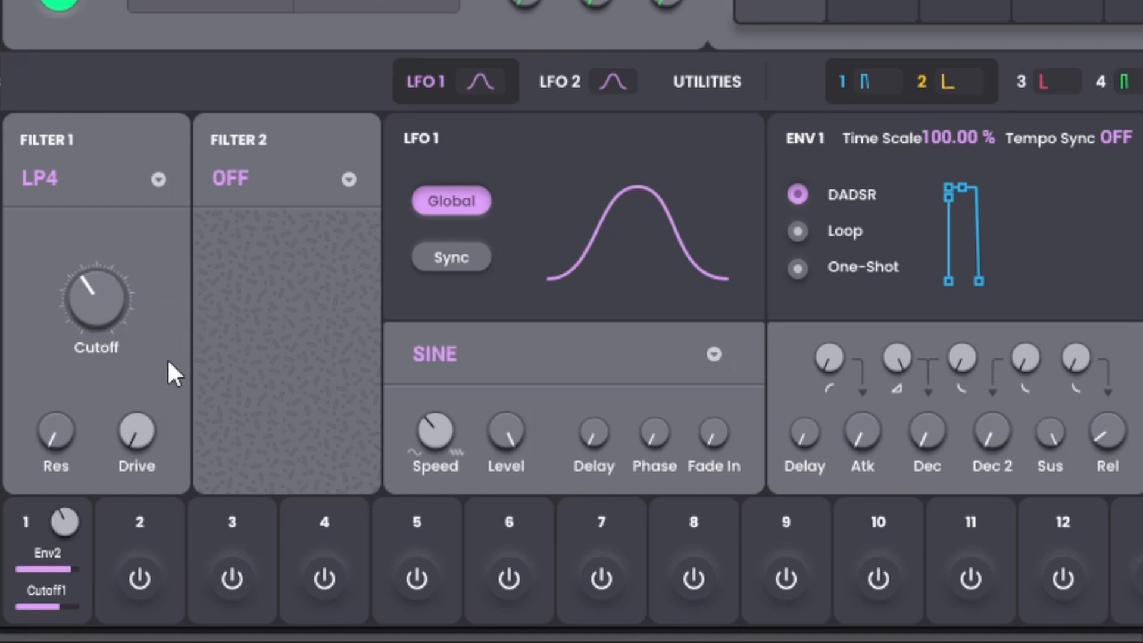
mouse_move(135, 335)
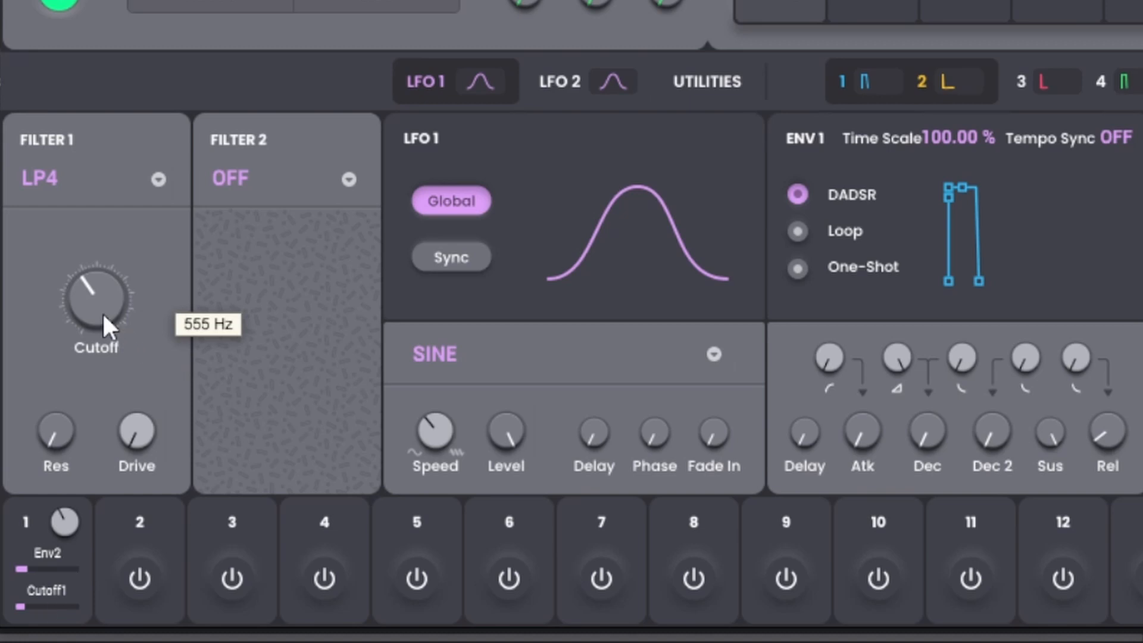
left_click_drag(102, 315, 102, 266)
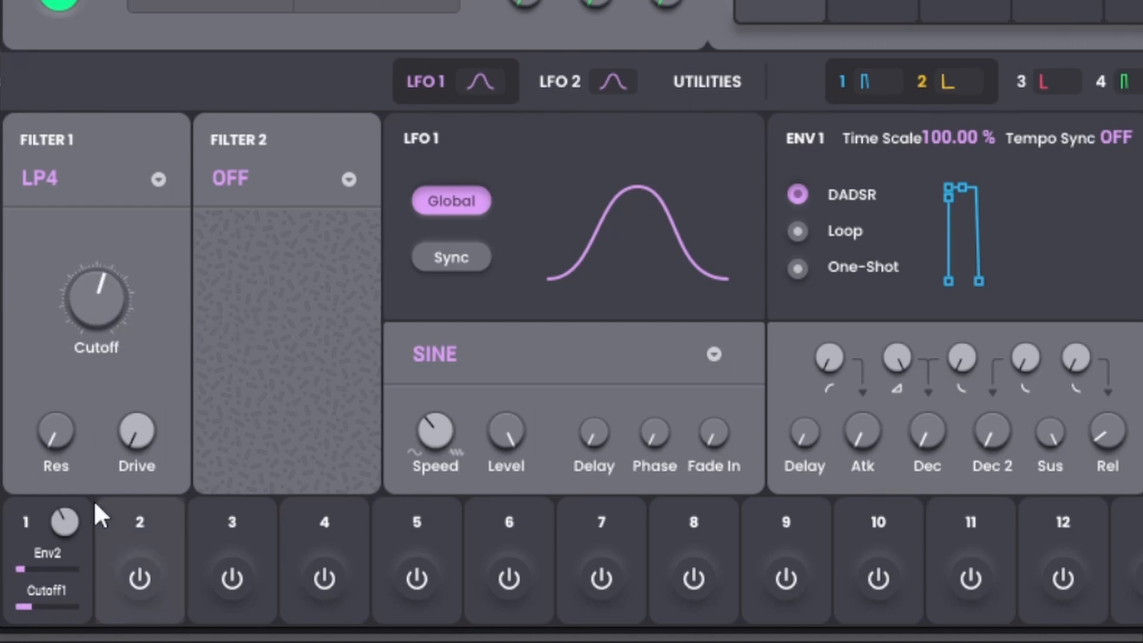
left_click_drag(92, 311, 92, 348)
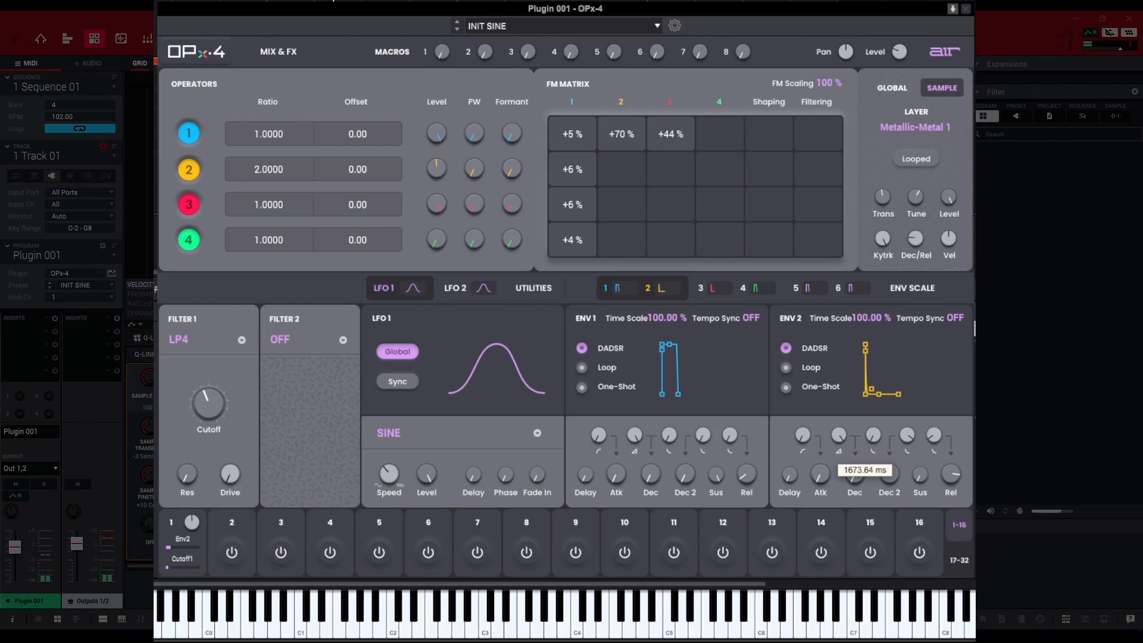
left_click_drag(854, 474, 890, 468)
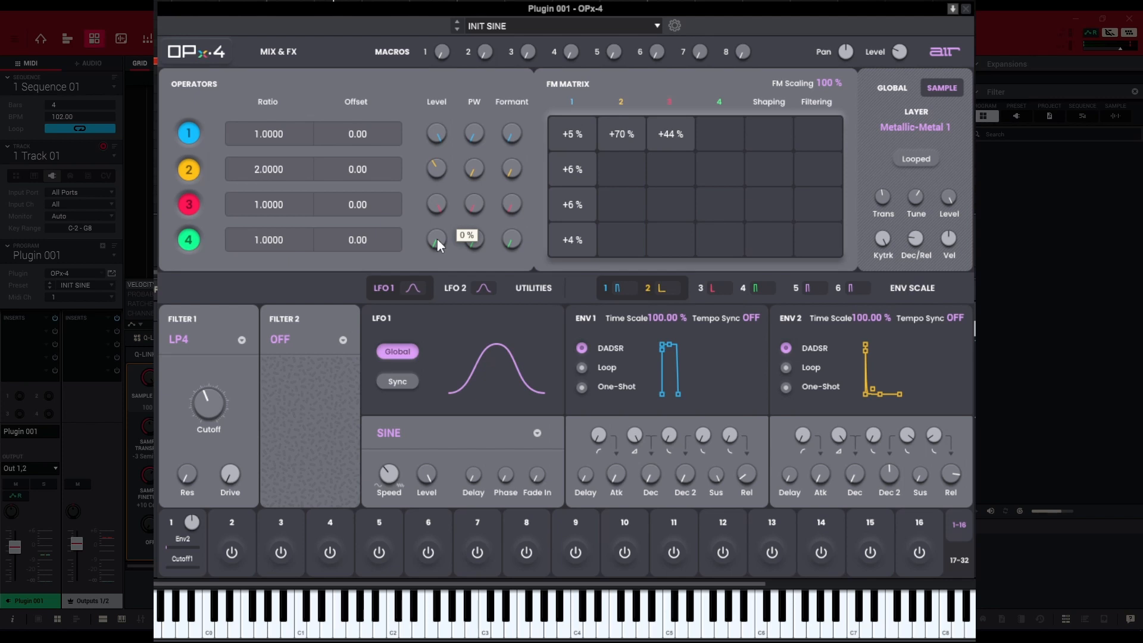
- Set operator 4's ratio to 6 and raise its level to maximum
double_click(267, 247)
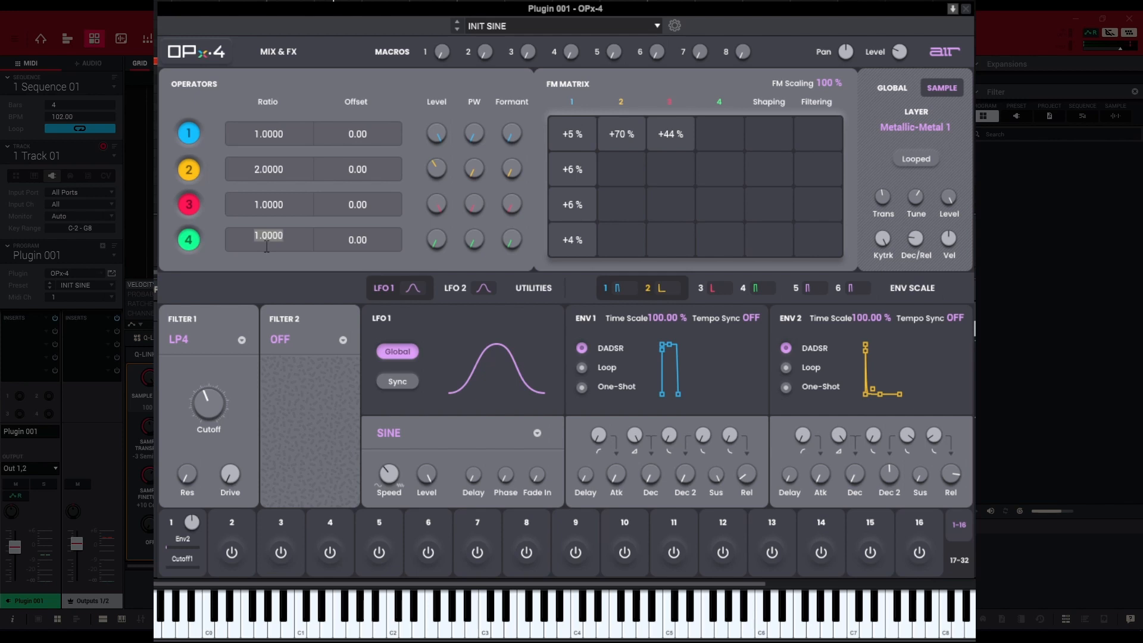
type("6")
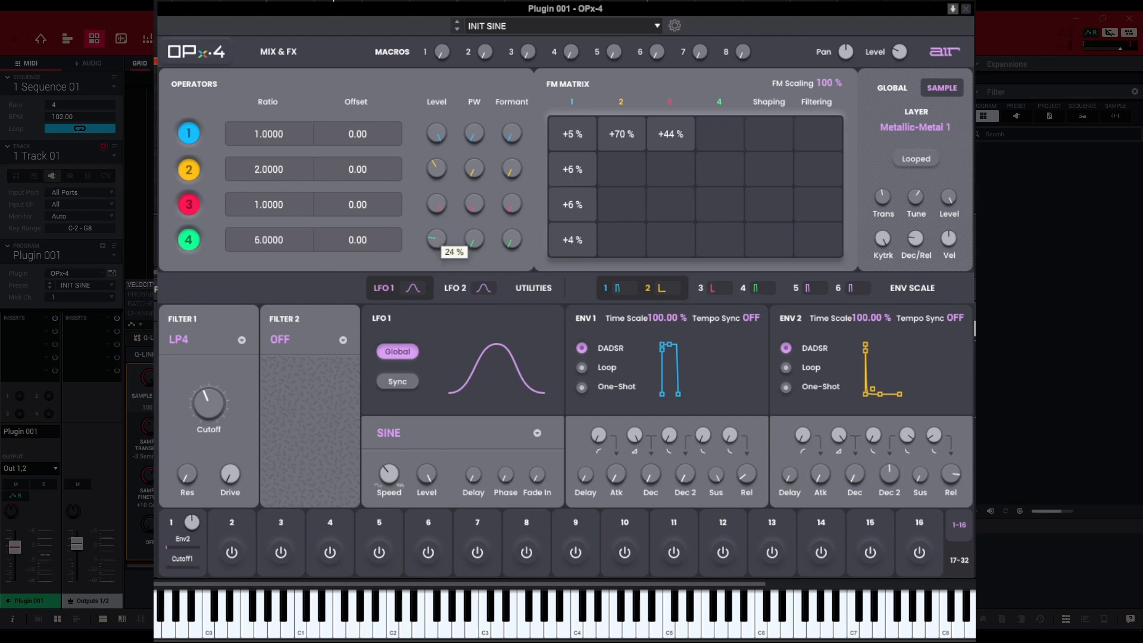
left_click_drag(436, 239, 437, 232)
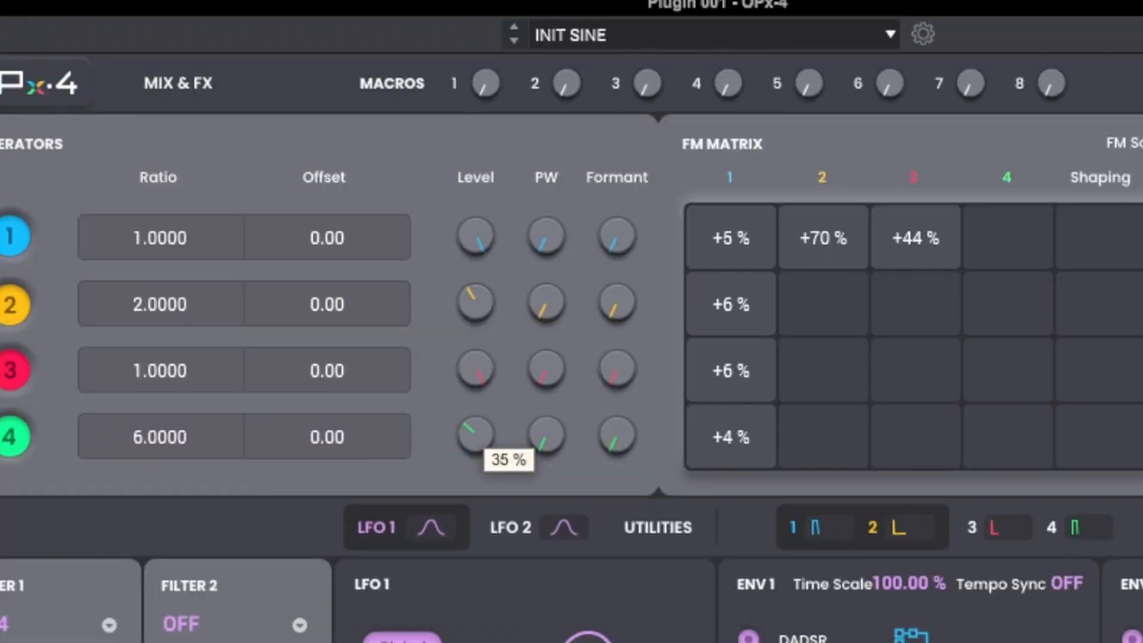
left_click_drag(475, 435, 475, 363)
- Set the FM matrix amount in operator 1's row, column 4, to +18 % and lower operator 4's level
left_click_drag(1031, 248, 1030, 232)
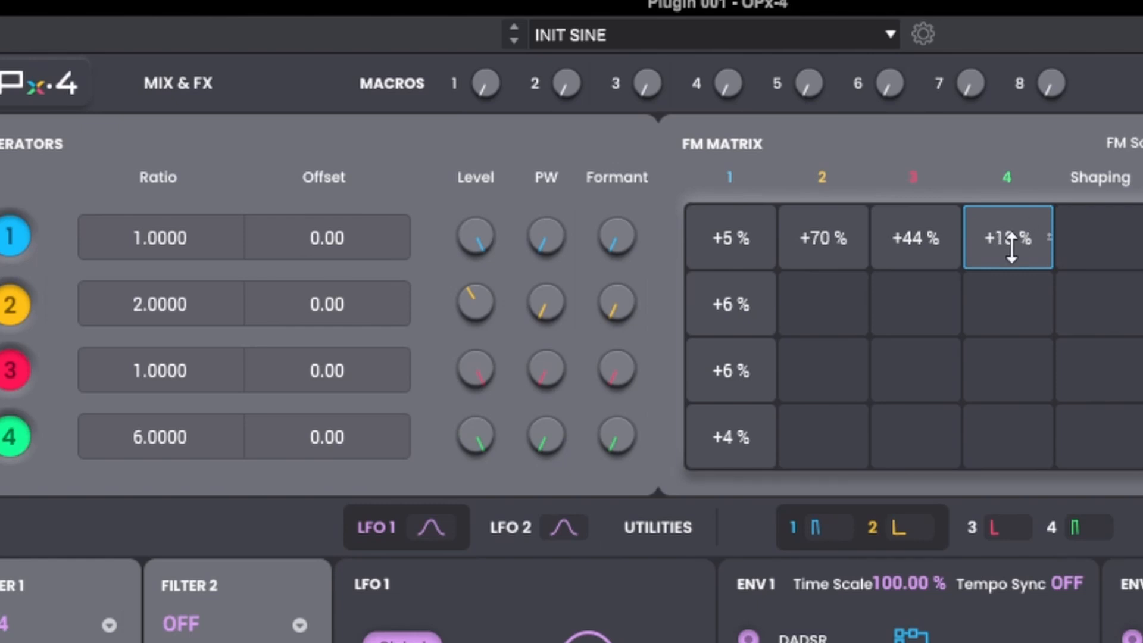
left_click_drag(476, 437, 476, 459)
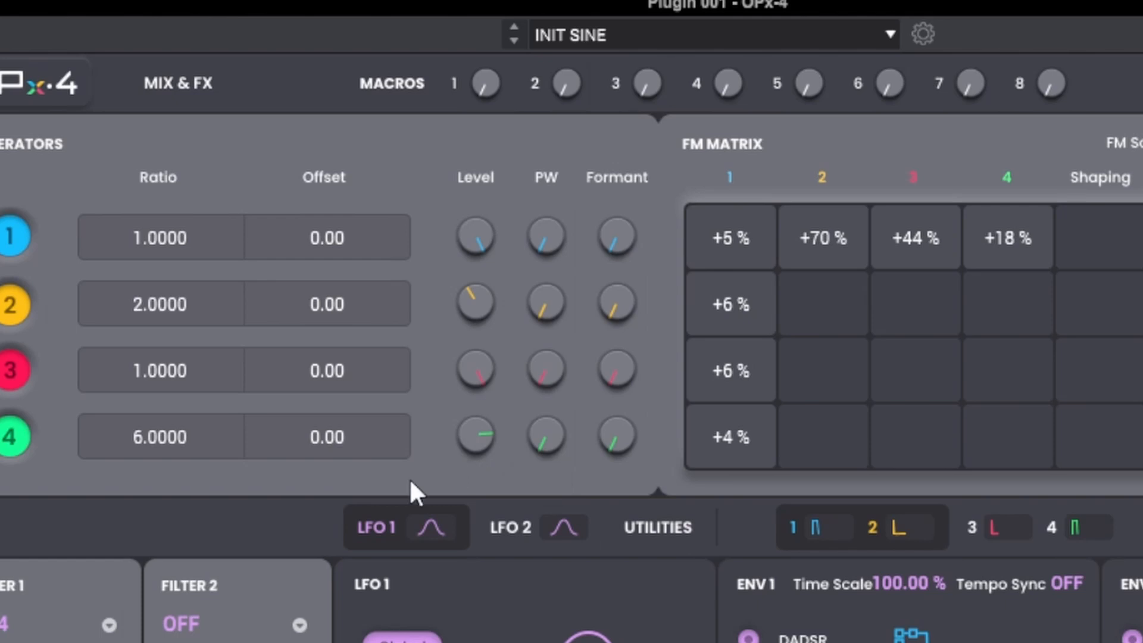
- Shape Envelope 4 into a decaying curve by reducing its sustain to zero and lengthening its second decay
left_click(1093, 543)
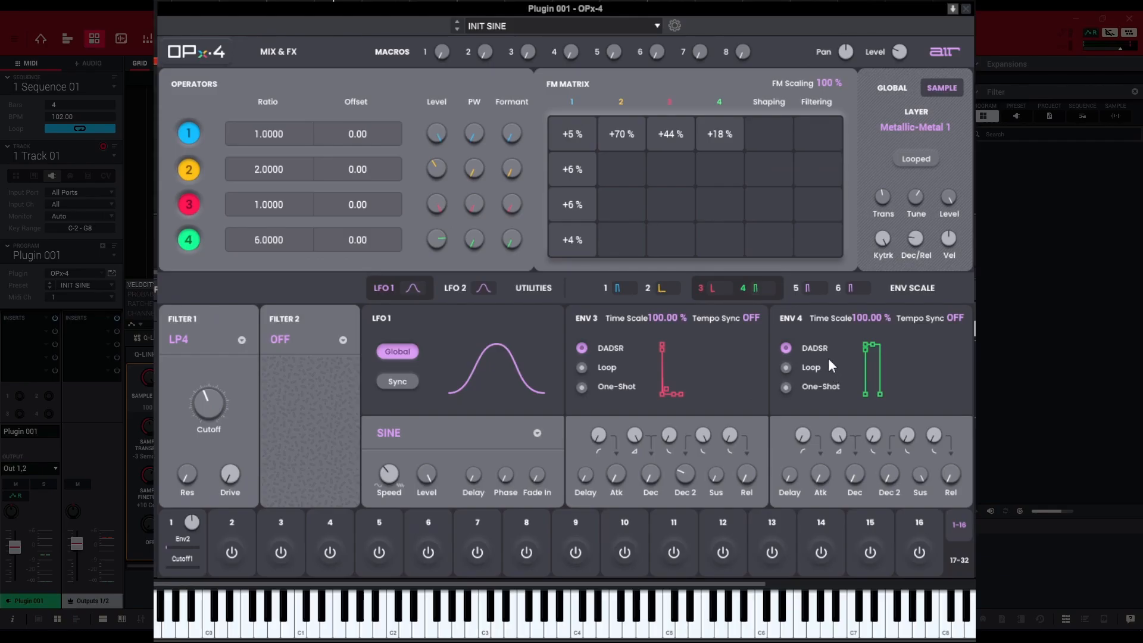
left_click(663, 289)
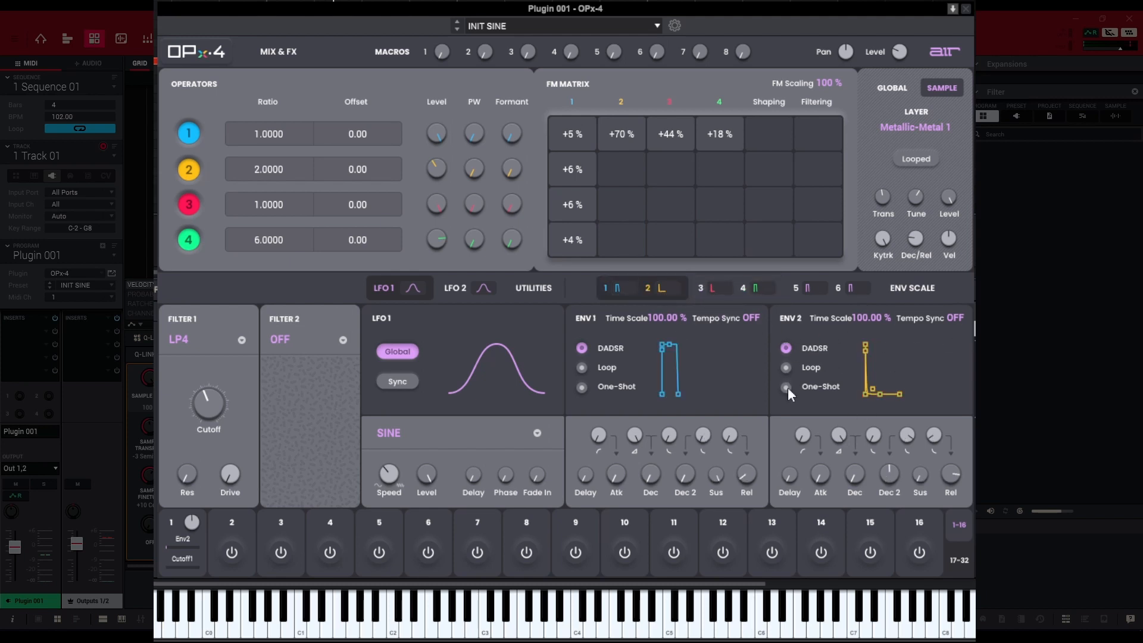
left_click(757, 287)
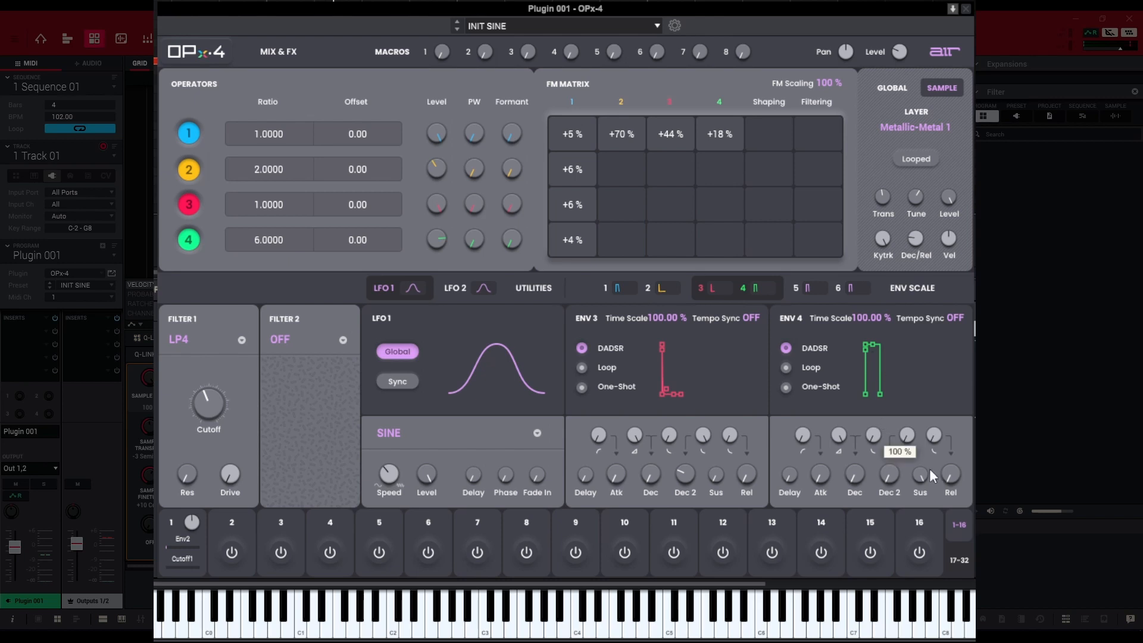
left_click_drag(933, 476, 920, 487)
left_click_drag(933, 434, 931, 425)
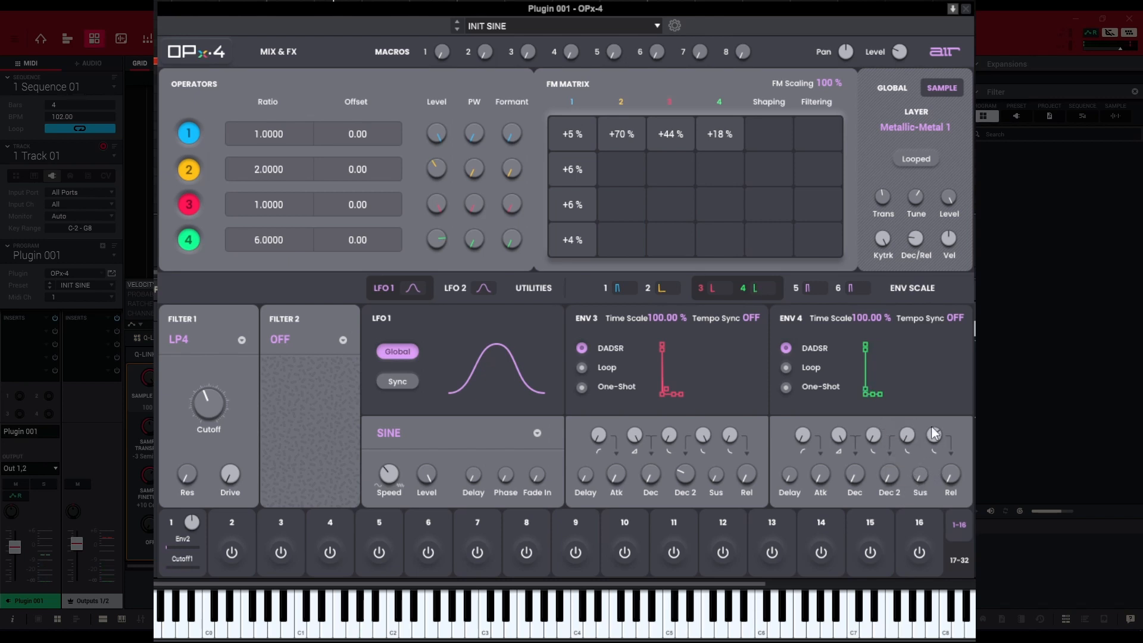
mouse_move(889, 476)
left_mouse_down()
mouse_move(908, 422)
mouse_move(931, 468)
mouse_move(895, 452)
mouse_move(895, 439)
mouse_move(895, 463)
left_mouse_up()
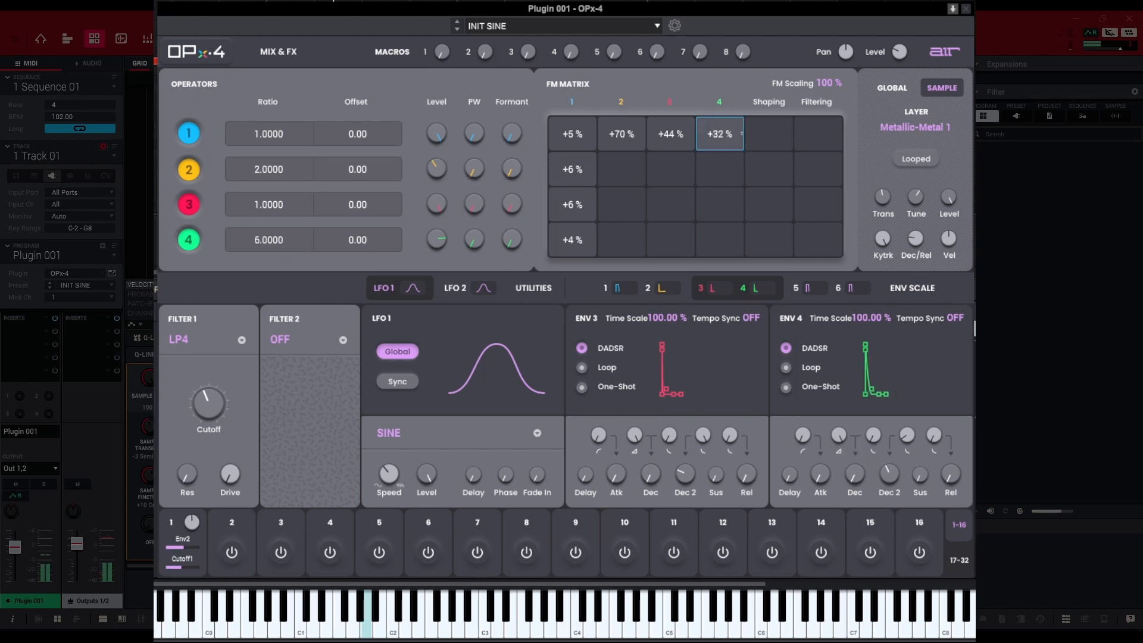
- In FM matrix column 4, set operator 1's row to +4 % and operator 2's row to +10 %, after trying +22 %
left_click_drag(717, 132, 715, 143)
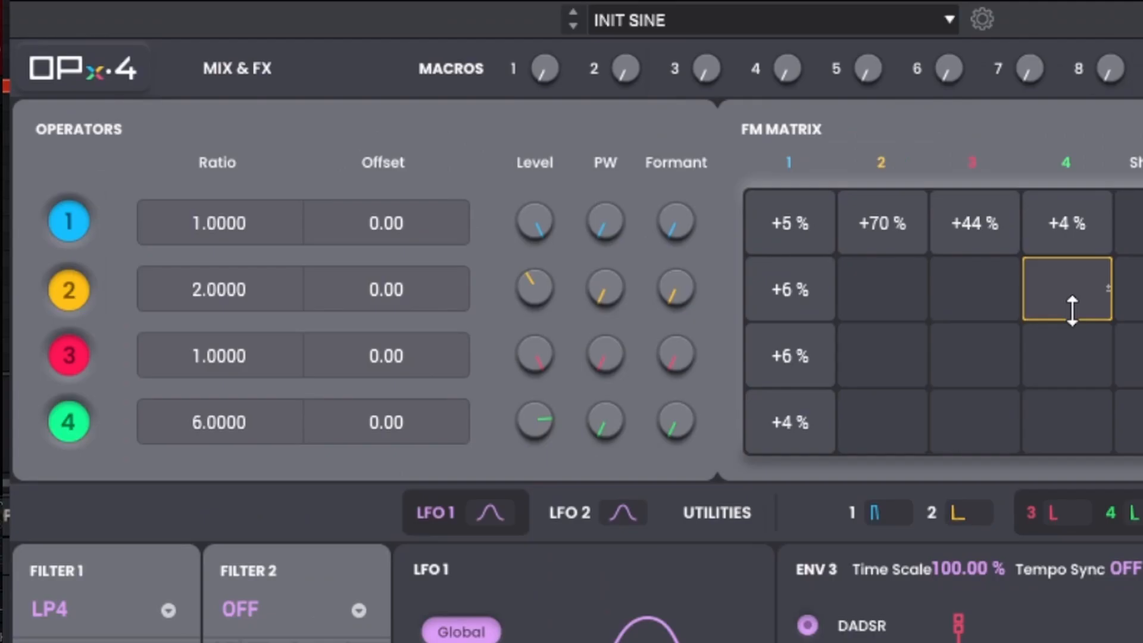
left_click_drag(721, 178, 722, 172)
left_click_drag(1067, 289, 1067, 278)
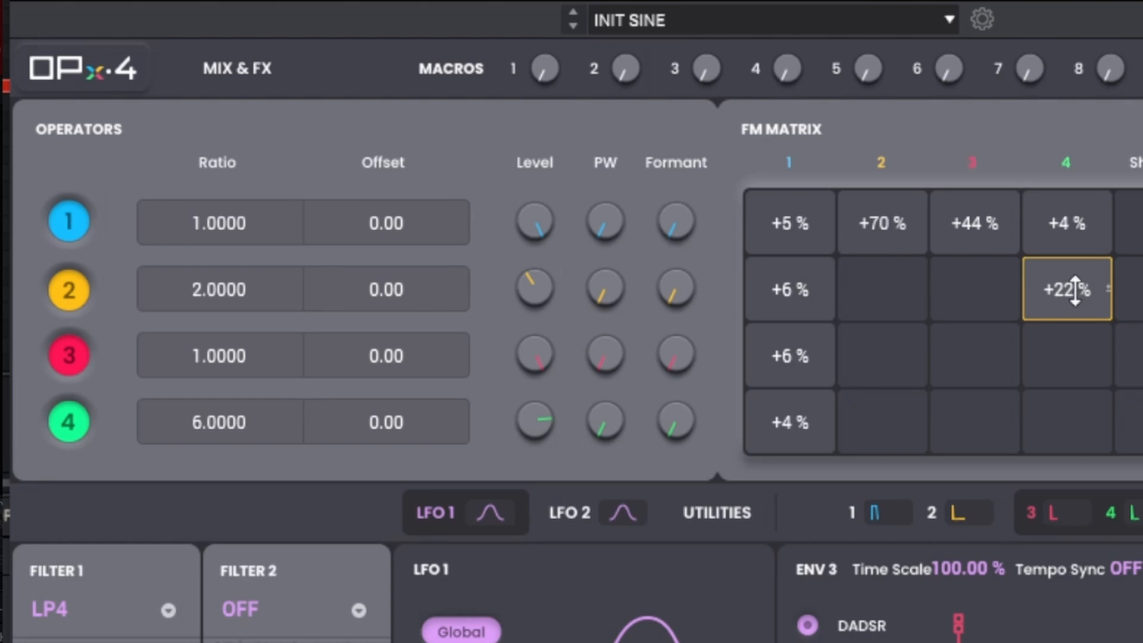
left_click_drag(1076, 288, 1046, 332)
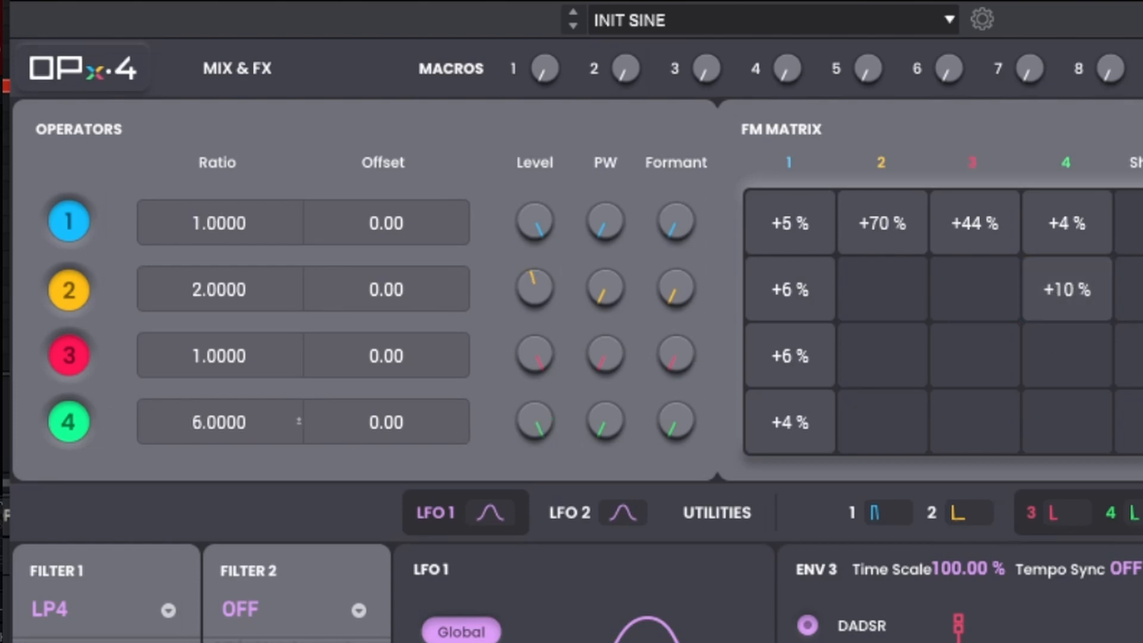
- Try a ratio of 10.8640 for operator 4, and set it to 11
left_click_drag(299, 421, 298, 410)
double_click(214, 411)
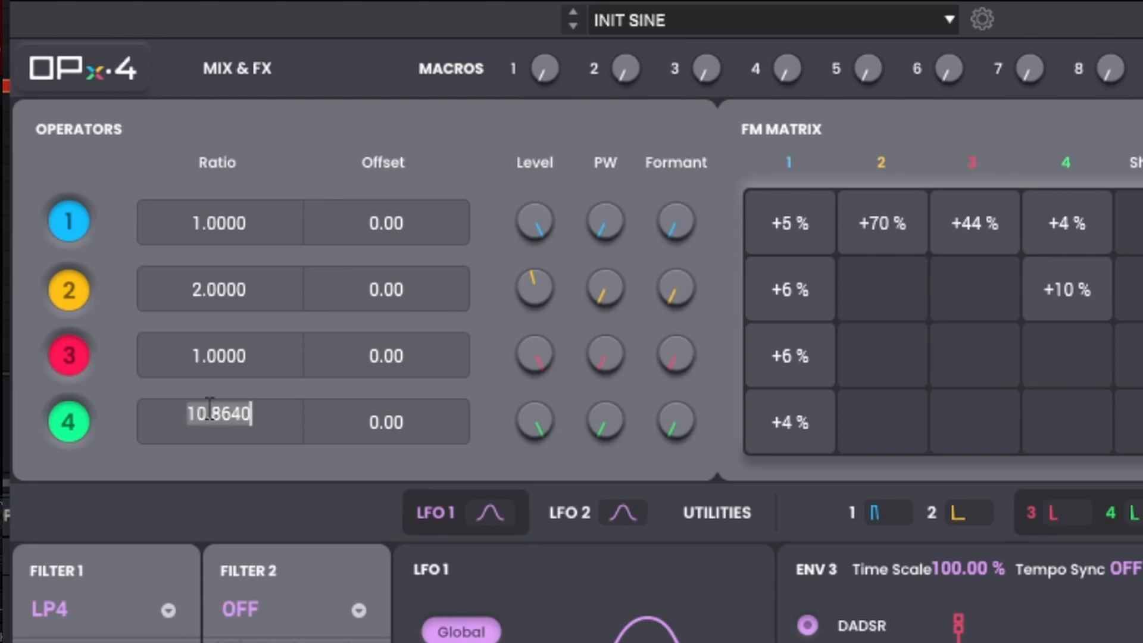
key("BackSpace")
type("11.5")
key("Return")
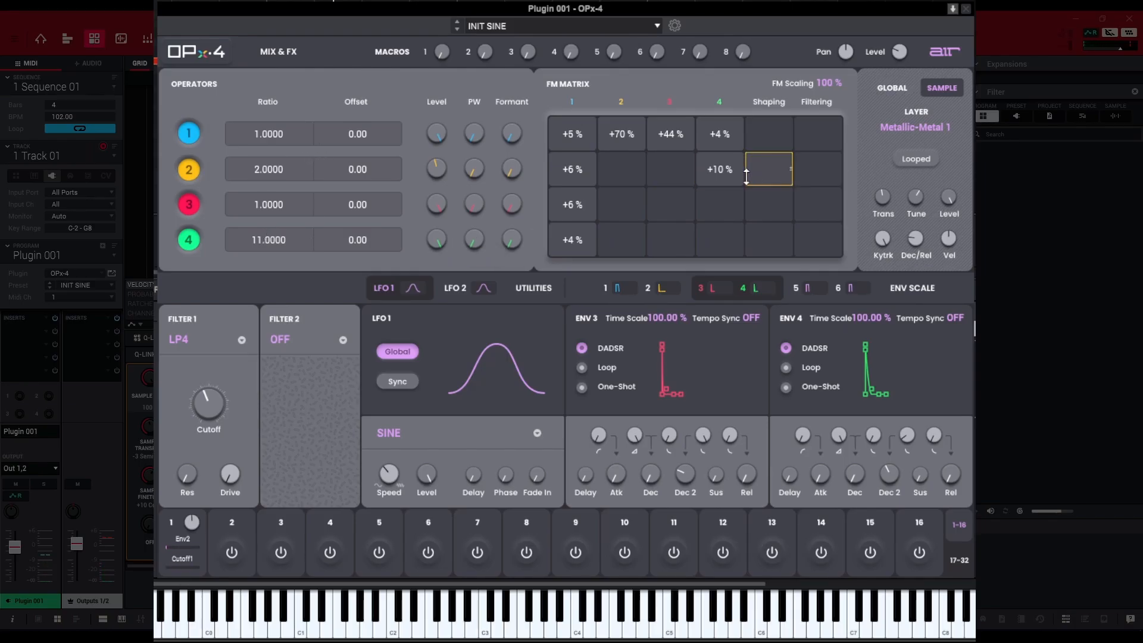
- Set the FM matrix amounts to +20 % in operator 2's row, column 4, and +54 % in operator 1's row, column 2
left_click_drag(737, 184, 737, 154)
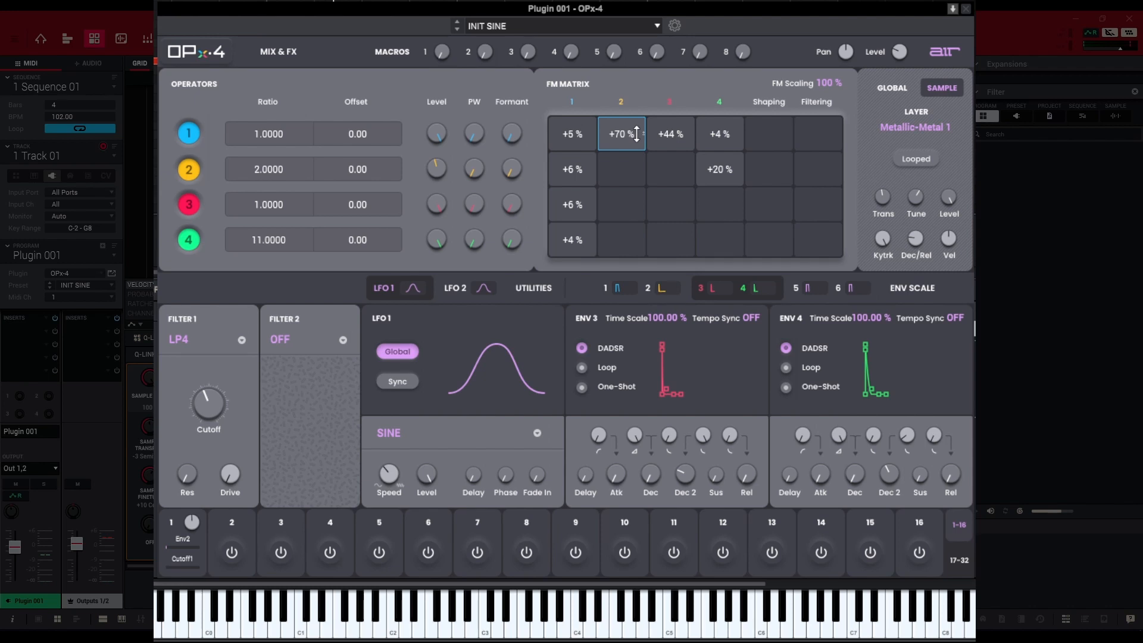
left_click_drag(636, 134, 636, 148)
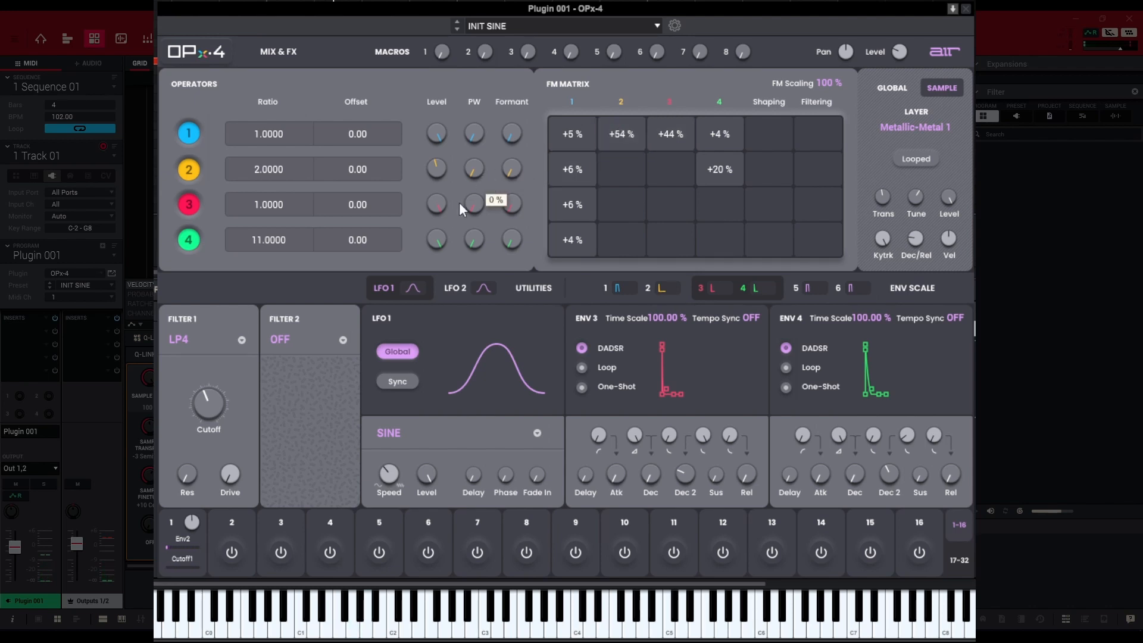